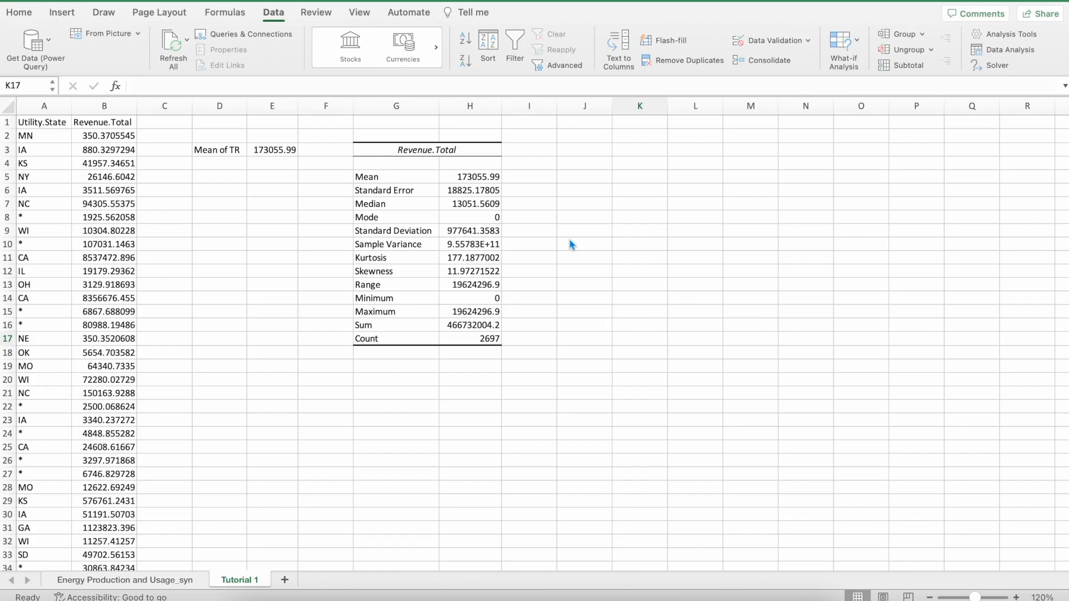
- Look over the source data on the Energy Production and Usage_syn sheet and return to the Tutorial 1 sheet
left_click(148, 581)
left_click_drag(471, 565, 179, 376)
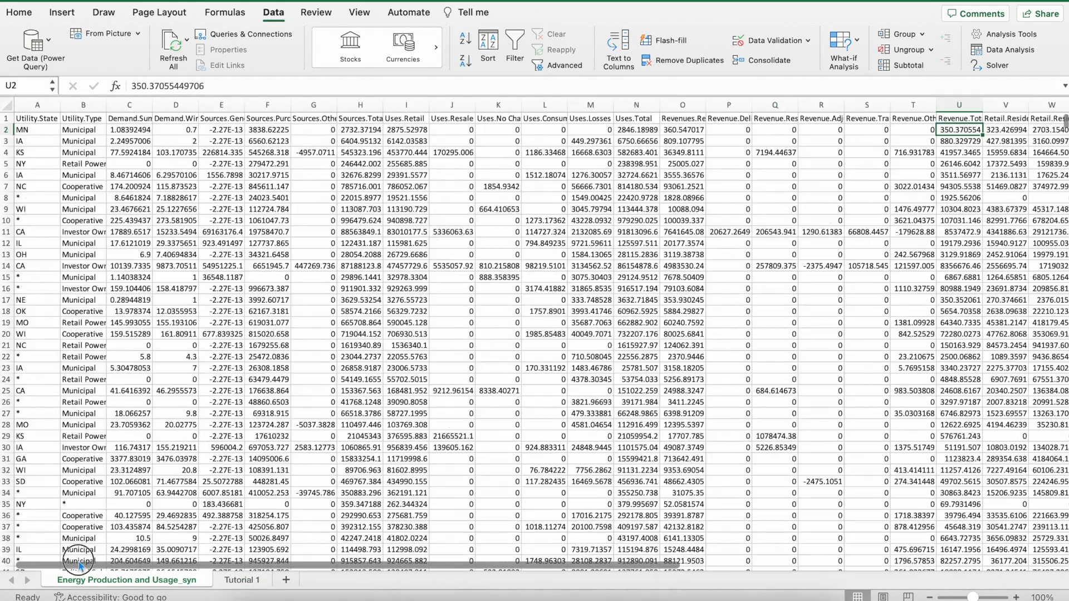
left_click(228, 581)
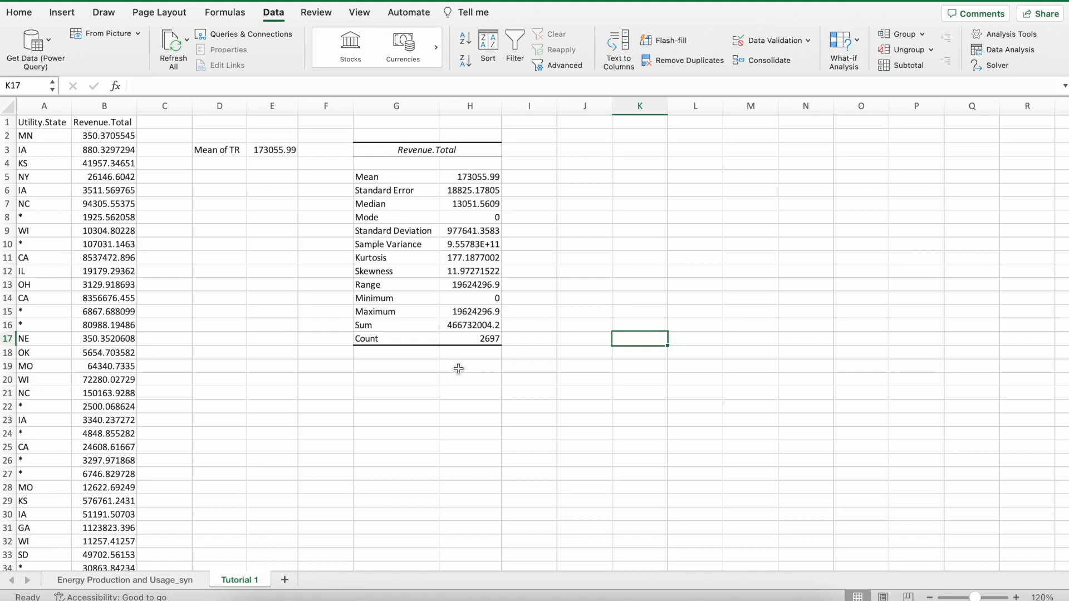
- Inspect the mean formula in E3 with the worksheet's formulas displayed, and switch back to displaying values
key("ctrl+grave")
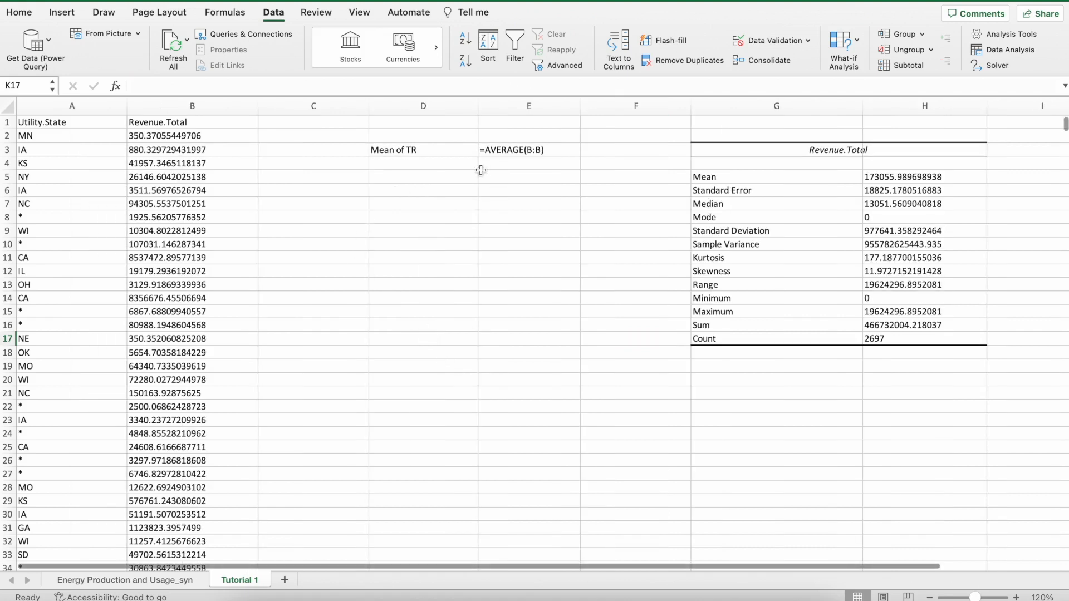
left_click(482, 150)
key("ctrl+grave")
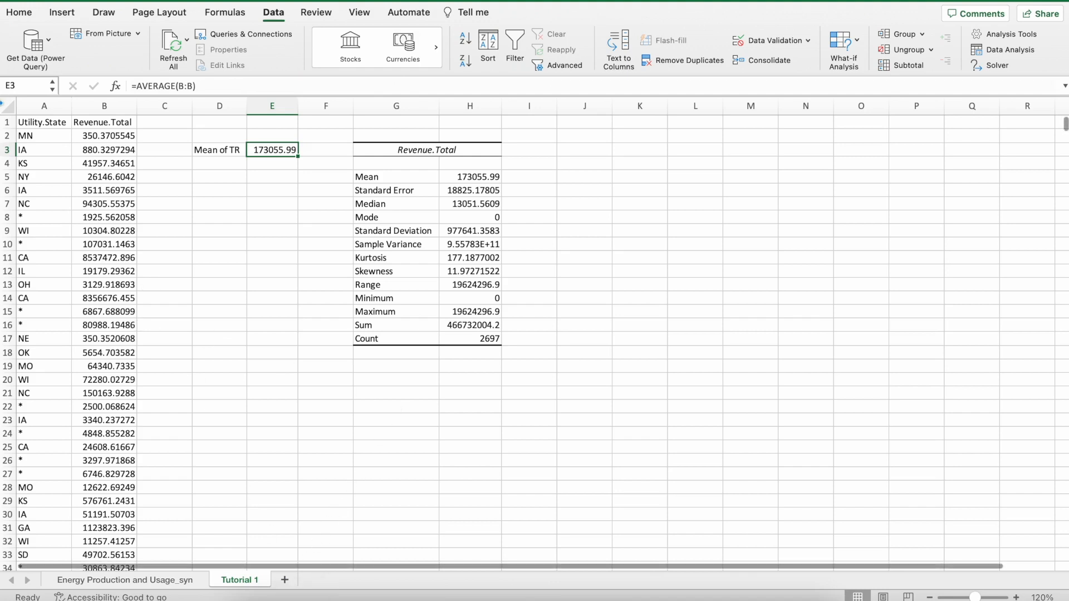
- Copy the Utility.State and Revenue.Total columns from Tutorial 1 into a new worksheet, starting at A1
left_click_drag(43, 107, 104, 106)
key("ctrl+c")
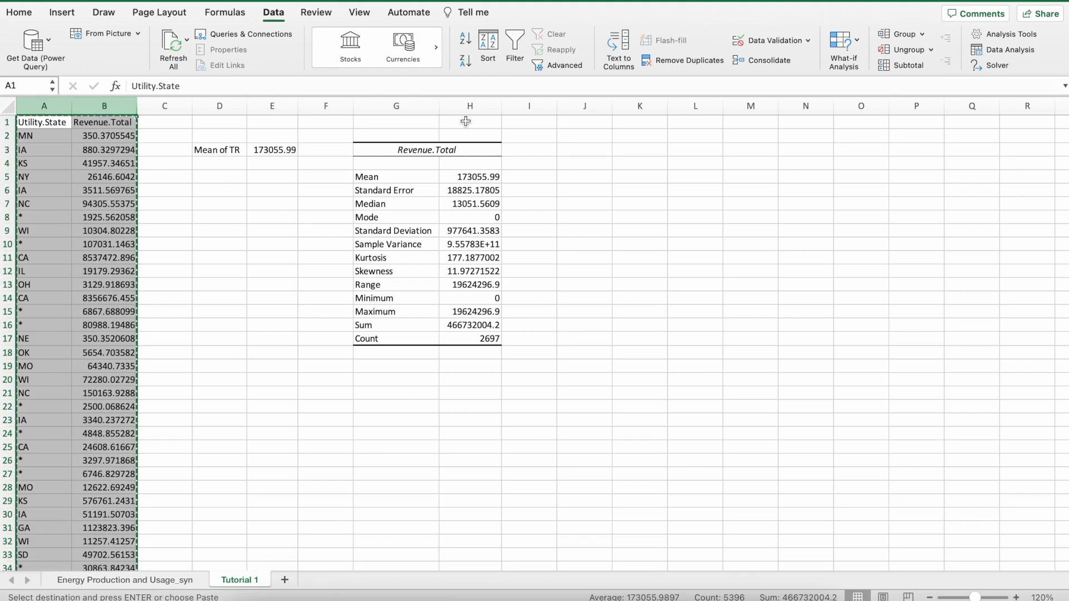
left_click_drag(209, 151, 490, 426)
left_click(585, 230)
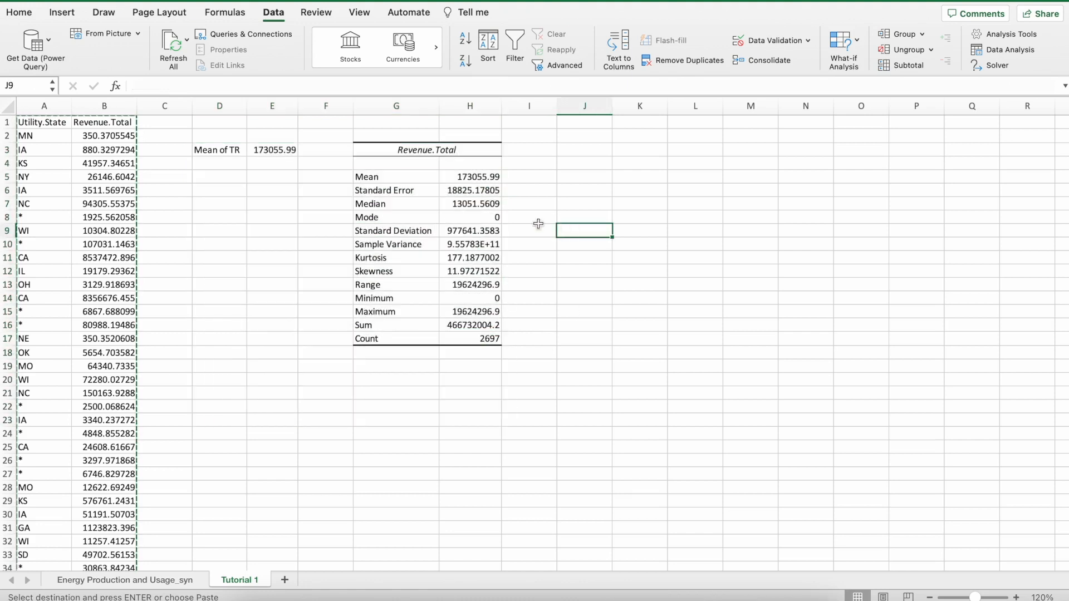
left_click_drag(67, 106, 80, 109)
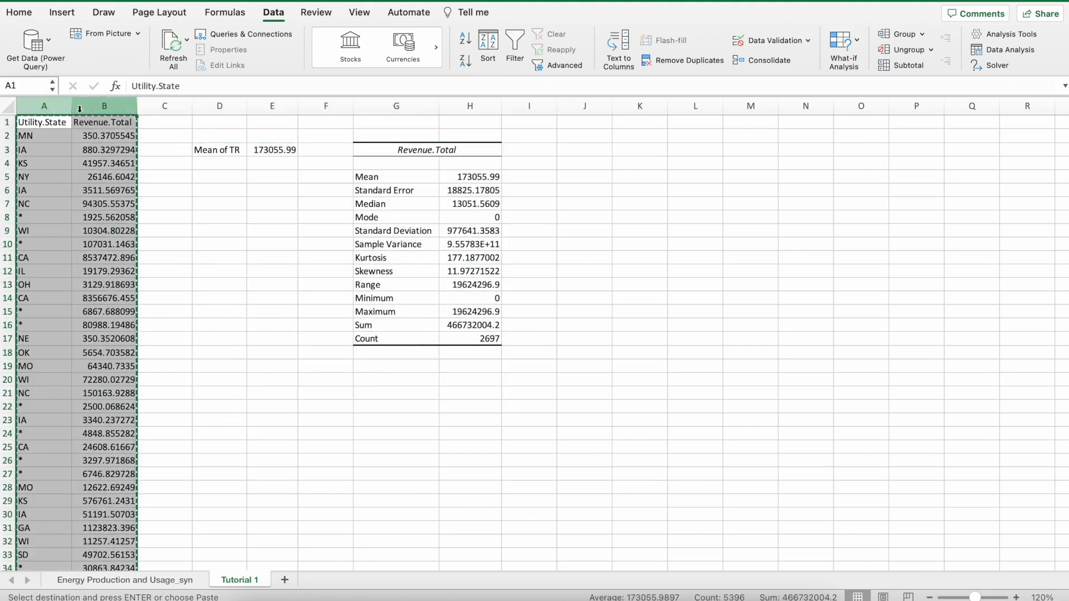
left_click(285, 580)
key("ctrl+v")
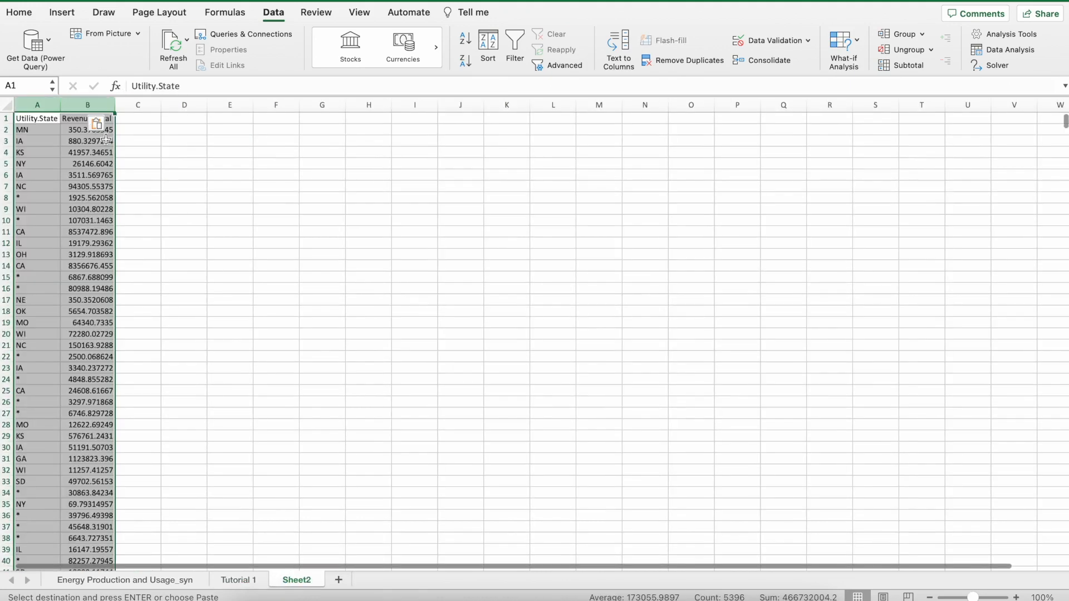
- Rename the new worksheet holding the copied columns as Tutorial 2
left_click(1016, 597)
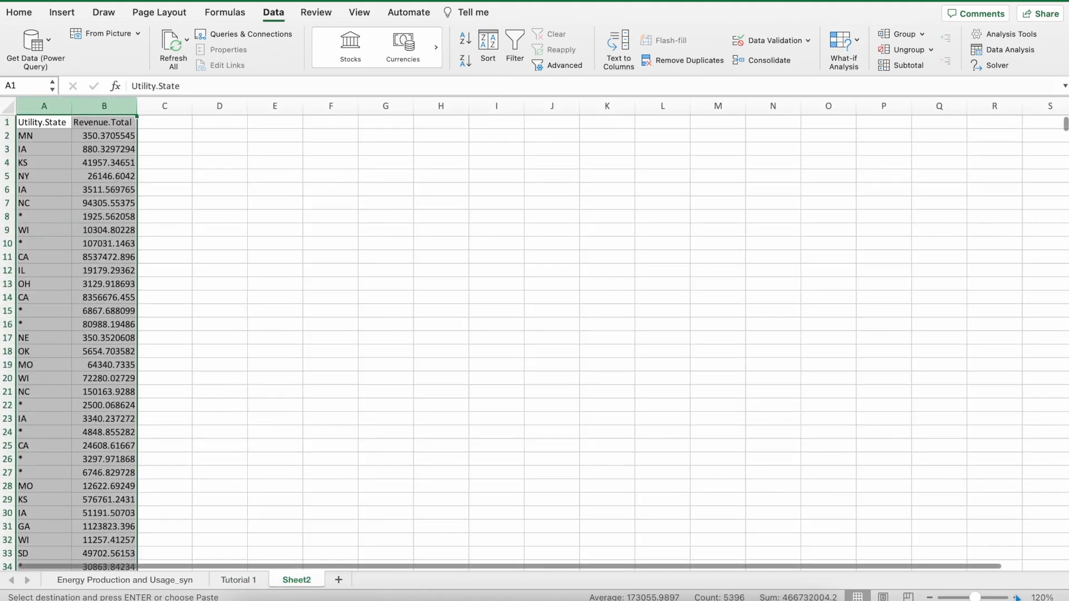
left_click(1016, 597)
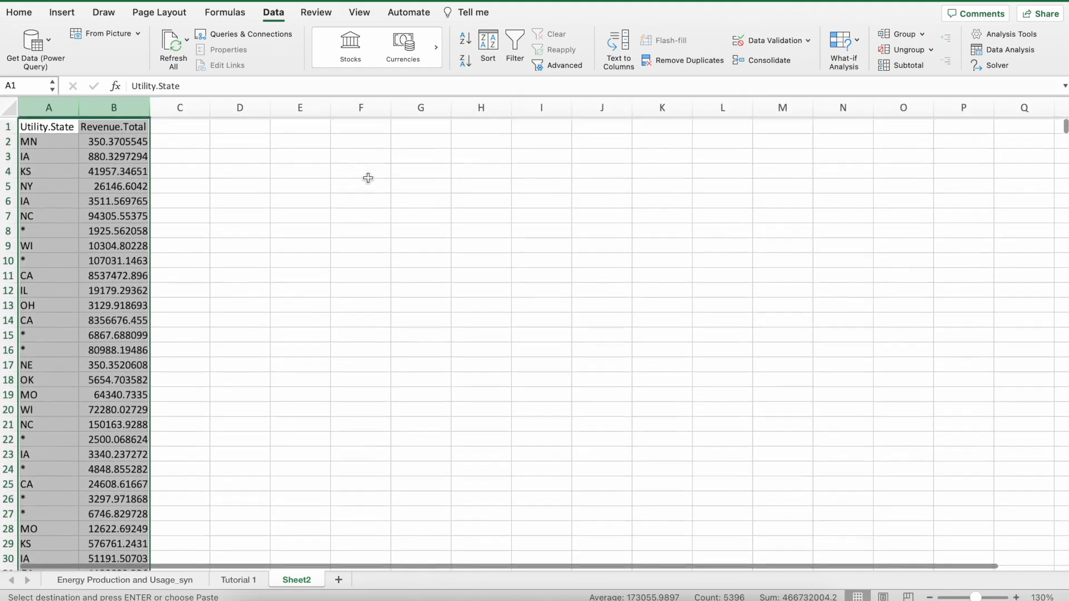
left_click(216, 158)
double_click(296, 580)
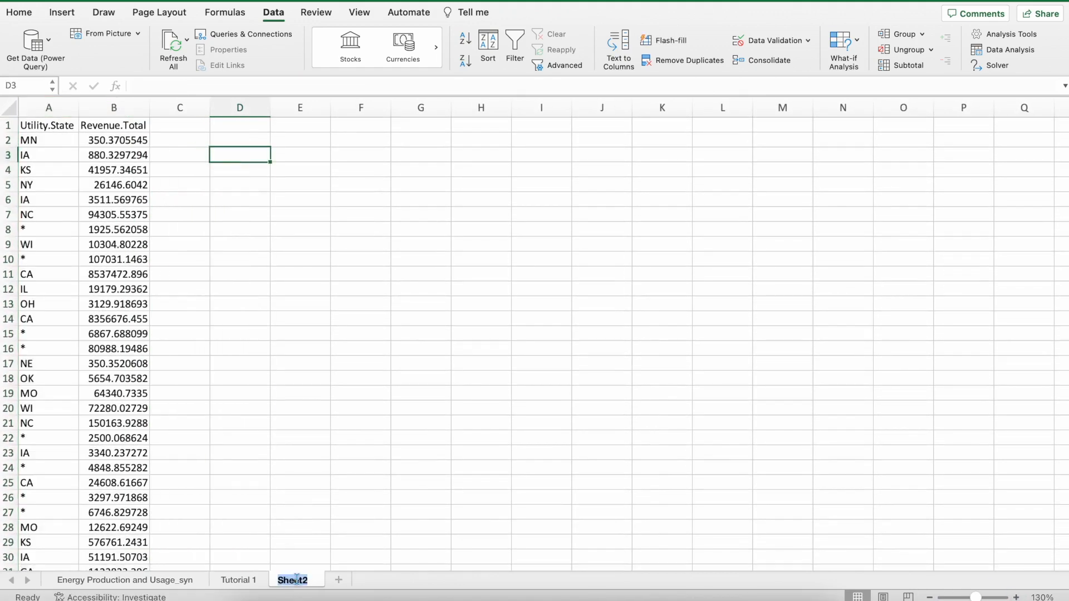
type("Tutoria")
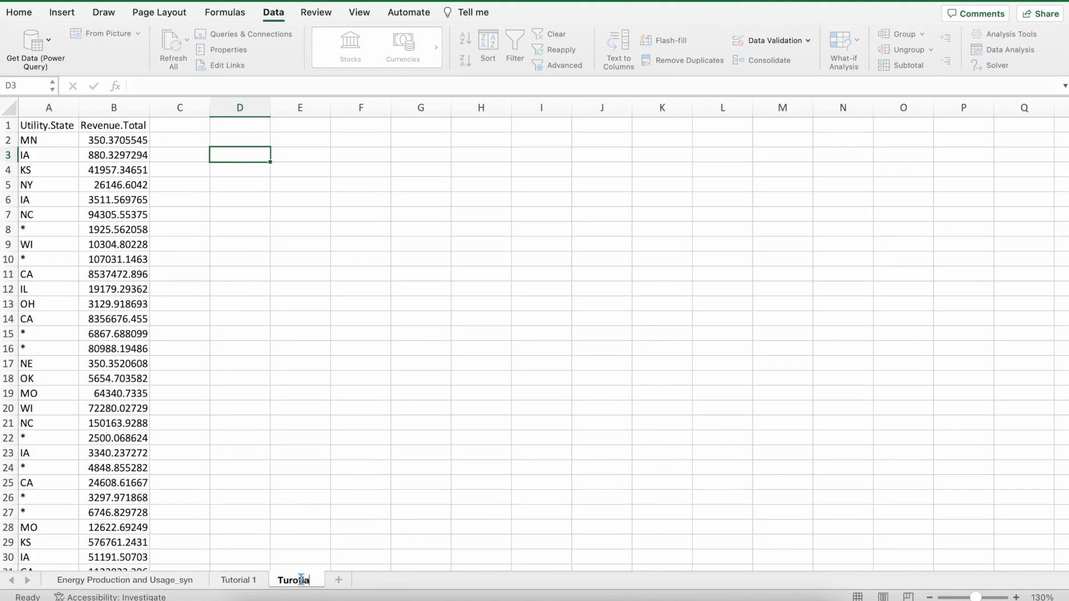
type("l 2")
key("Return")
left_click(504, 334)
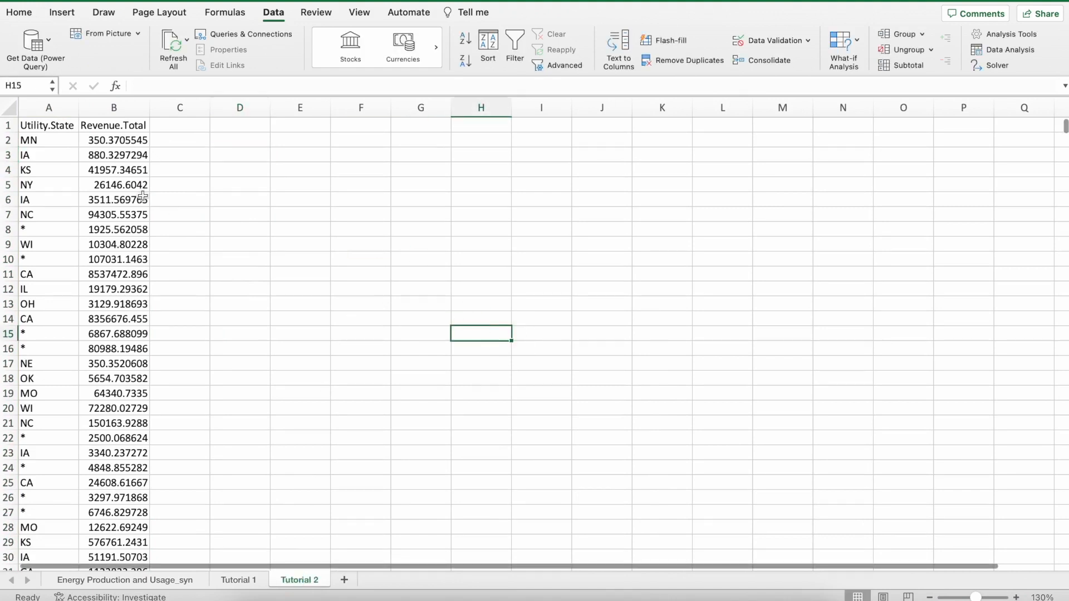
- Find all cells containing IA in the Utility.State column, review the list of matches and close the search
left_click(248, 155)
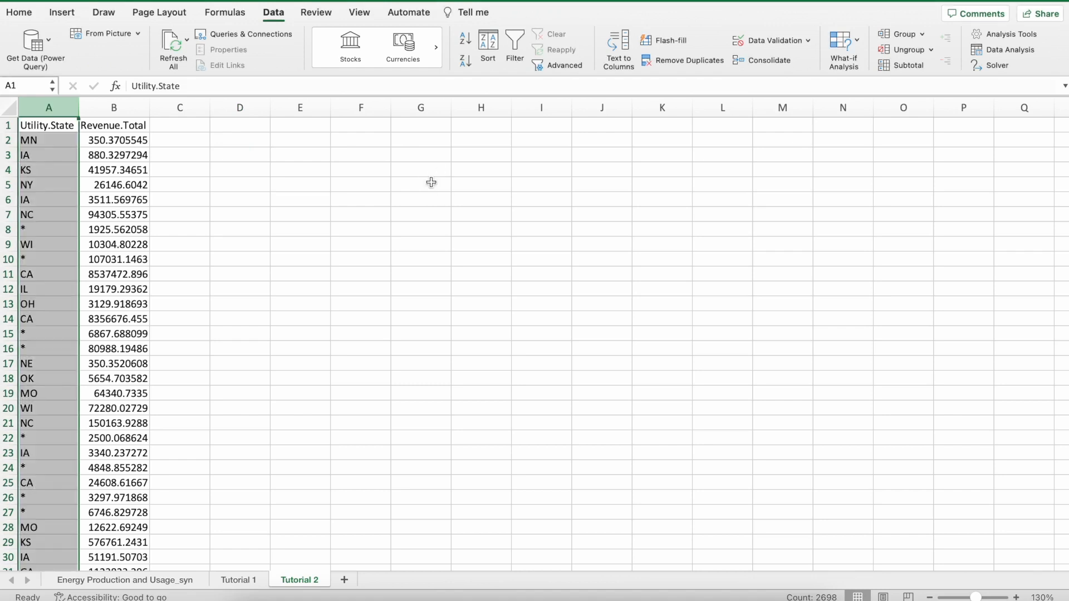
left_click(390, 183)
left_click(36, 107)
key("ctrl+h")
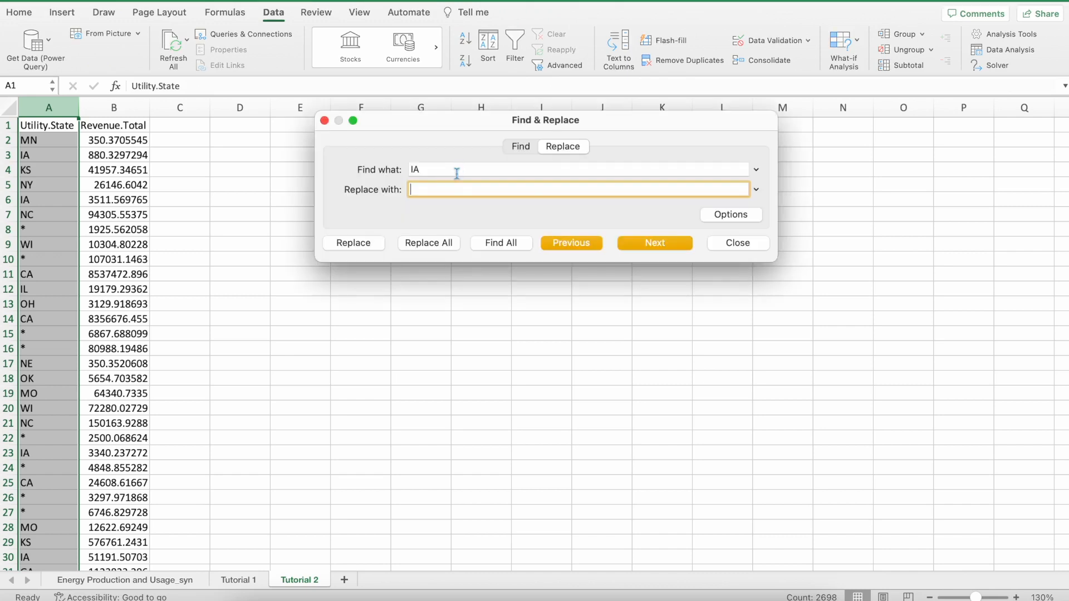
left_click(454, 170)
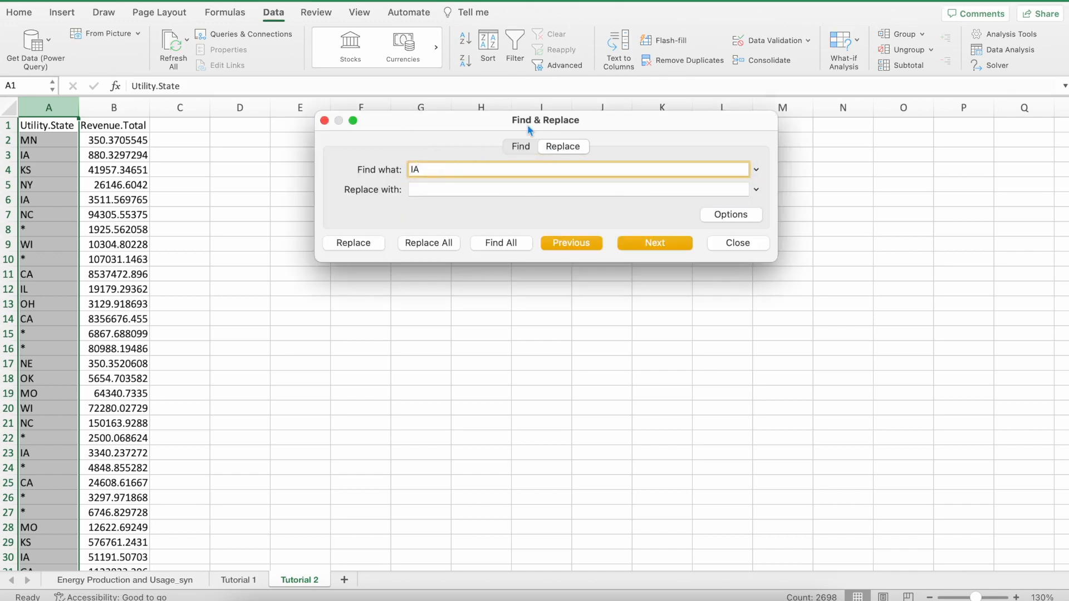
left_click_drag(529, 124, 499, 116)
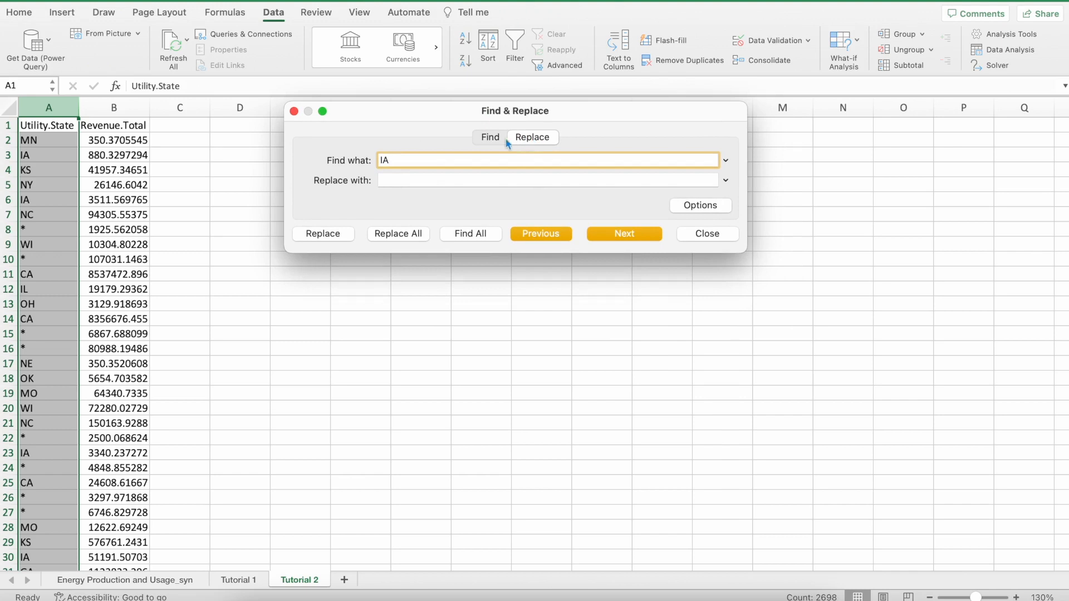
left_click(490, 137)
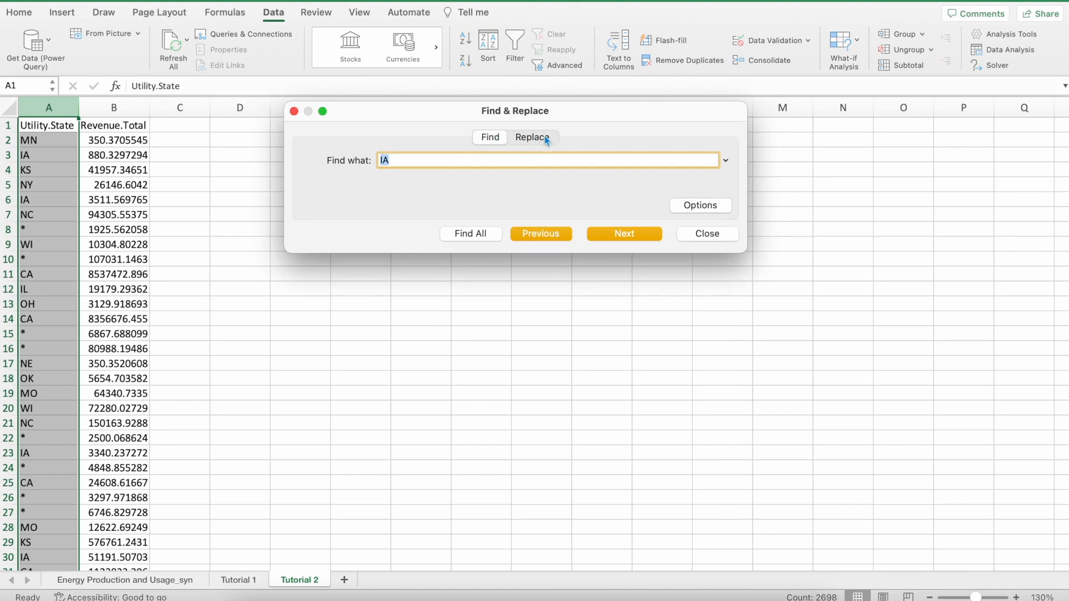
left_click(547, 138)
left_click(495, 138)
left_click(470, 234)
scroll(423, 290, "down", 10)
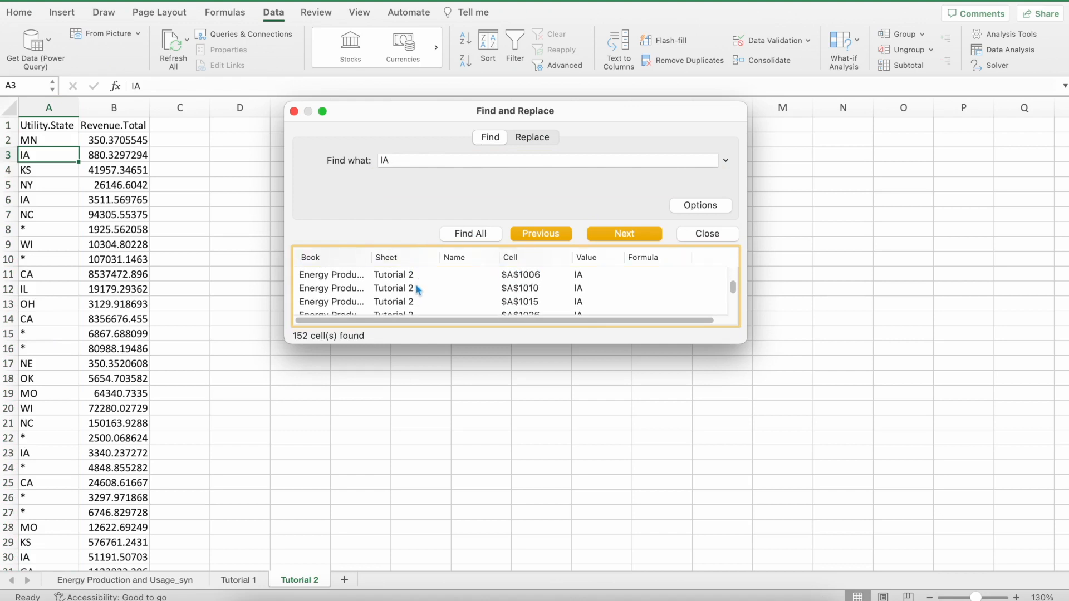
scroll(421, 291, "up", 10)
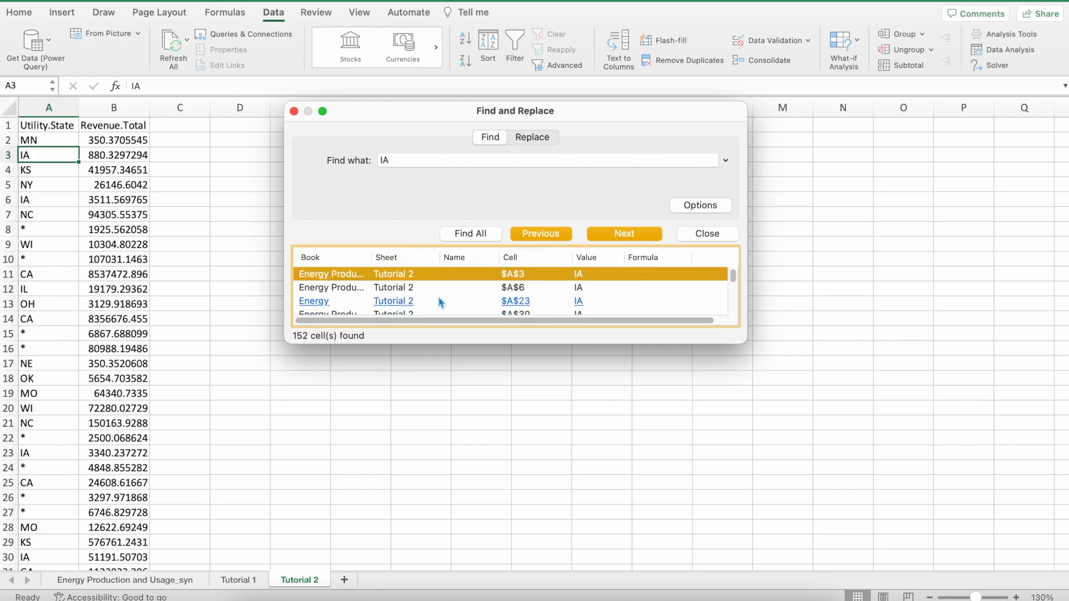
left_click(532, 142)
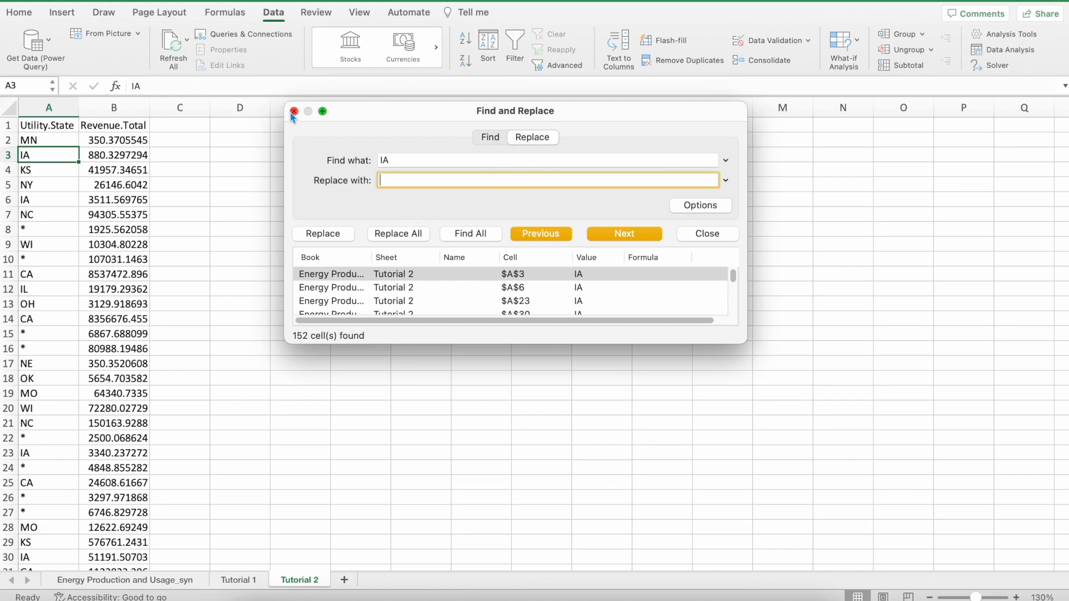
left_click(294, 111)
- Replace every IA entry in the Utility.State column with nothing, leaving those cells blank
left_click(49, 107)
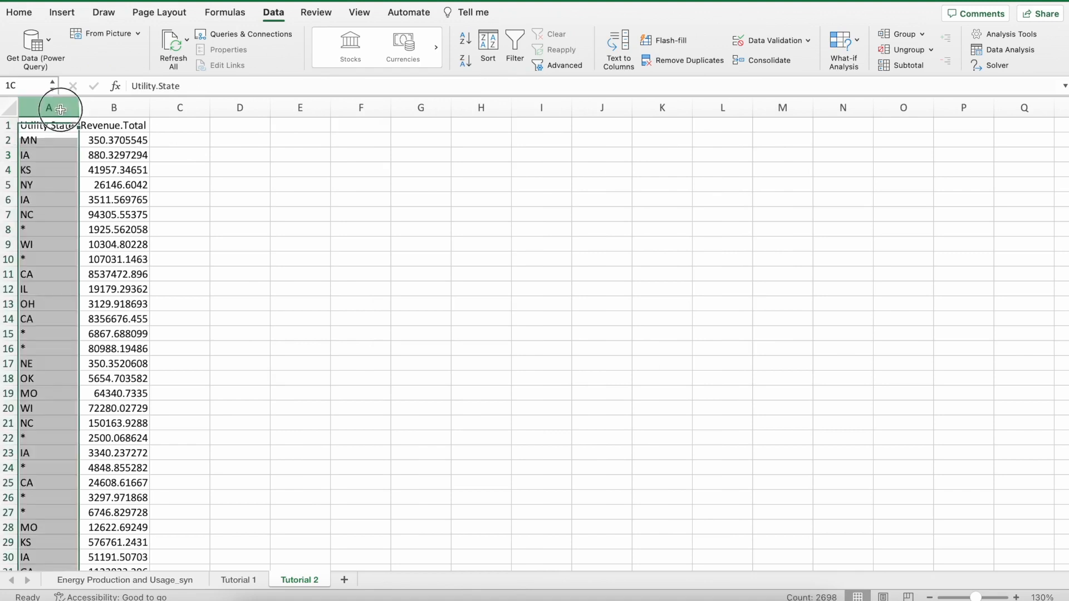
key("ctrl+h")
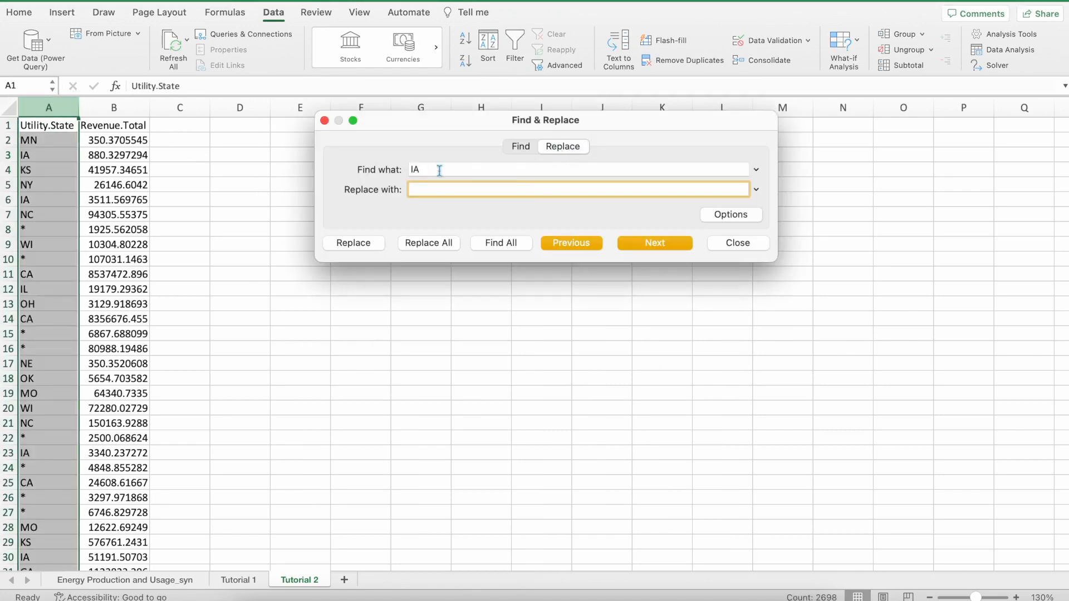
left_click(411, 170)
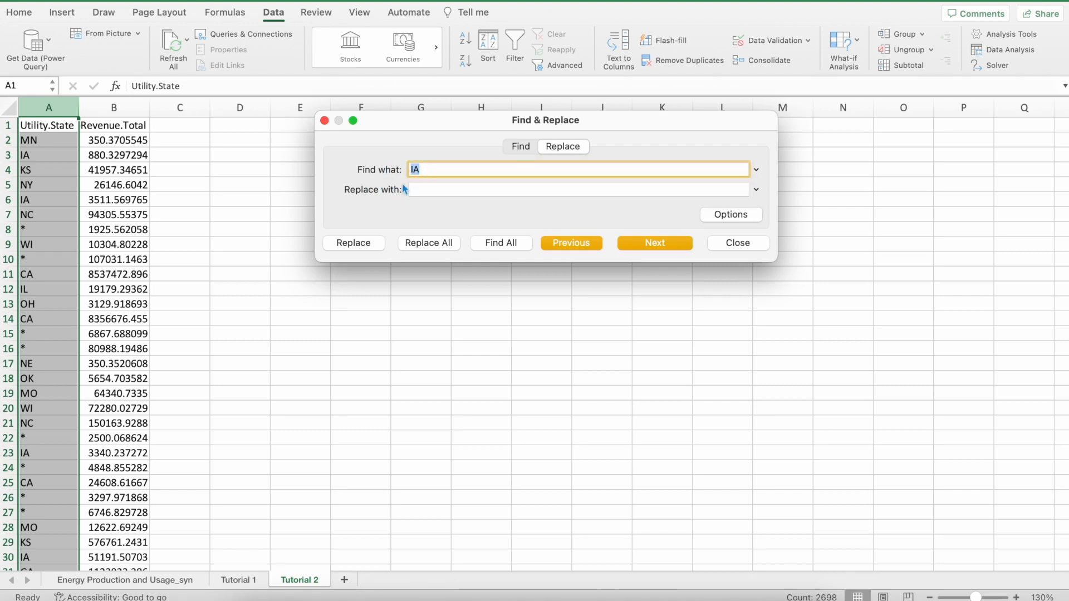
left_click(420, 189)
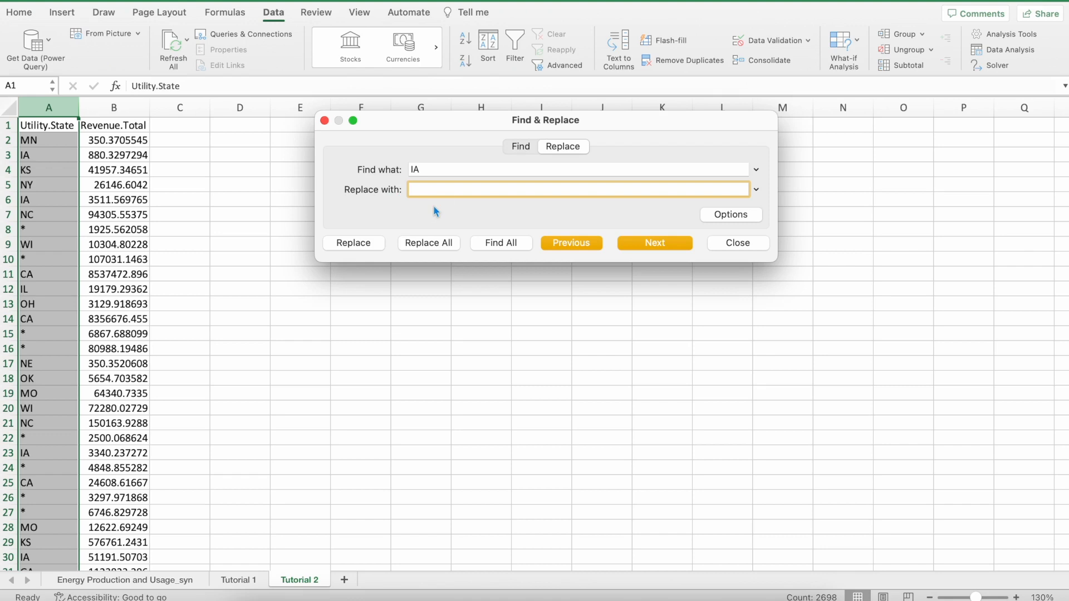
left_click(437, 247)
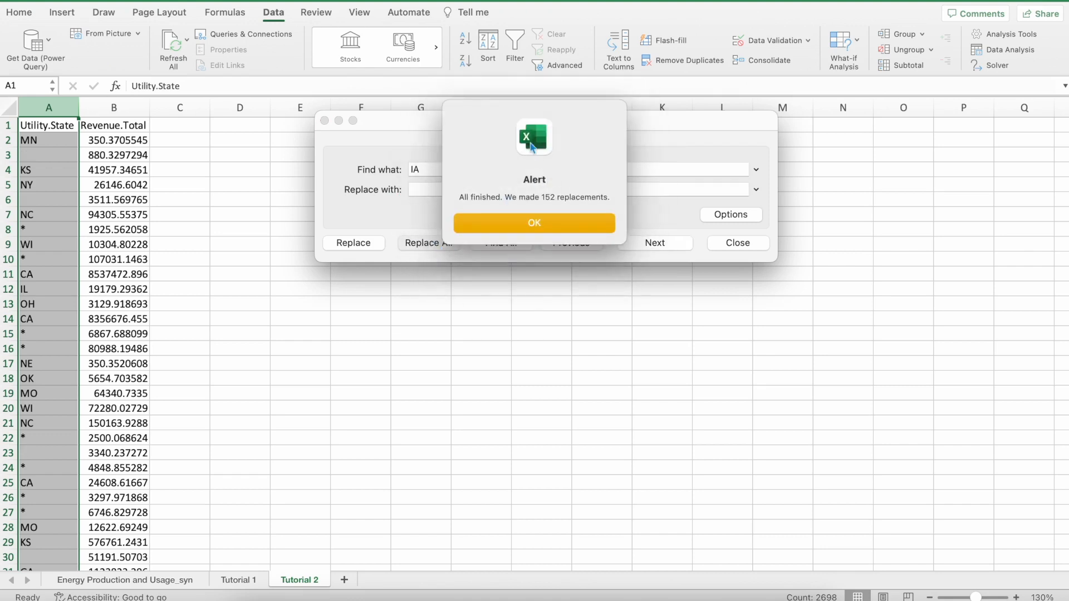
mouse_move(531, 144)
left_mouse_down()
mouse_move(509, 152)
mouse_move(534, 146)
left_mouse_up()
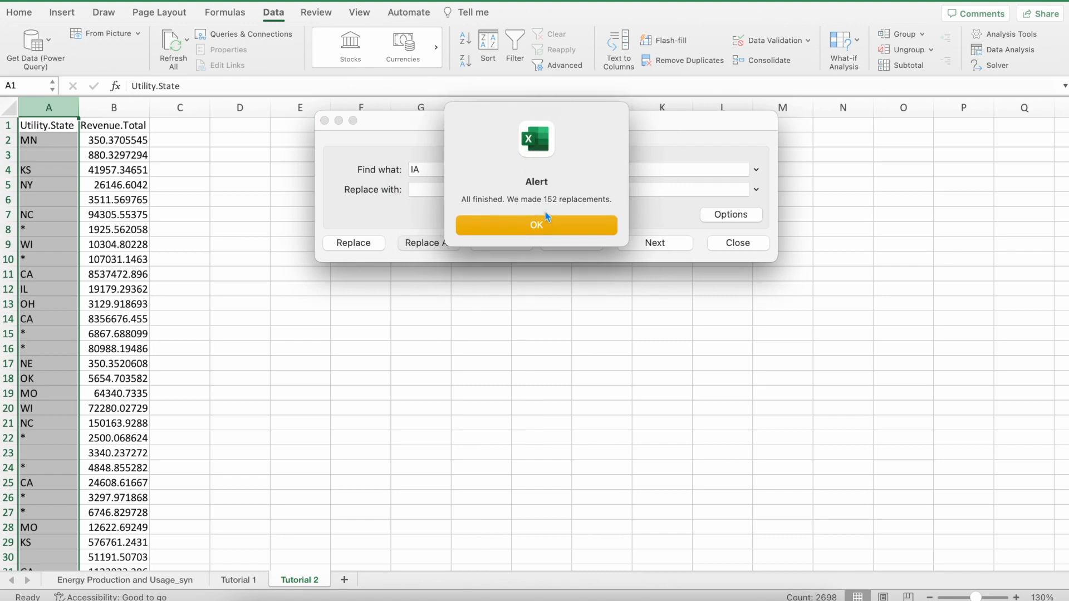
left_click_drag(548, 199, 566, 203)
left_click(553, 199)
left_click(581, 225)
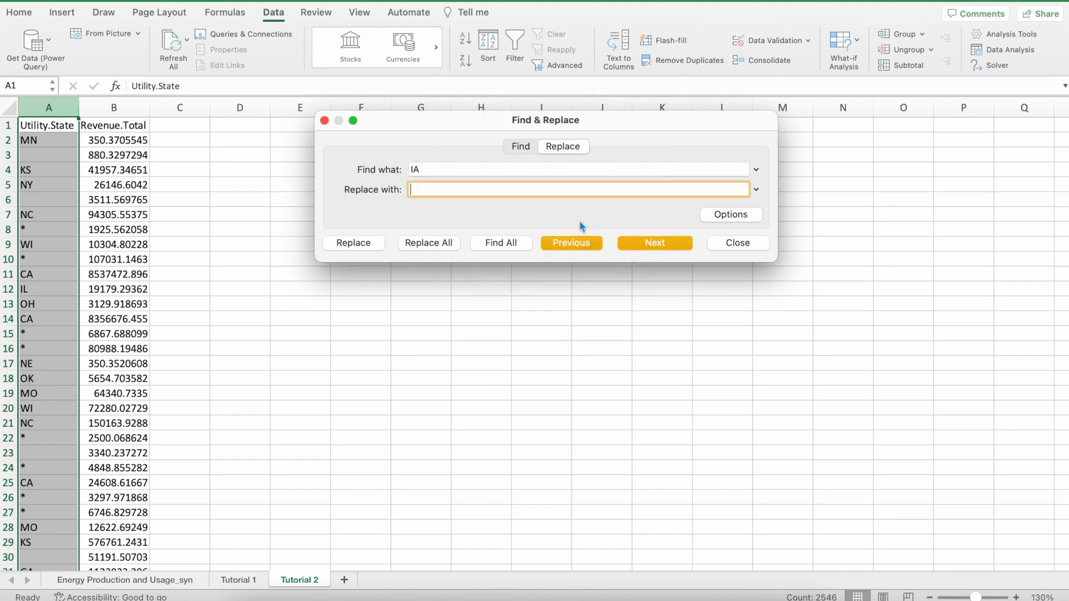
left_click(749, 244)
- Review the blanked states down column A and clear the Revenue.Total values beside them in B3 and B6
scroll(73, 211, "down", 13)
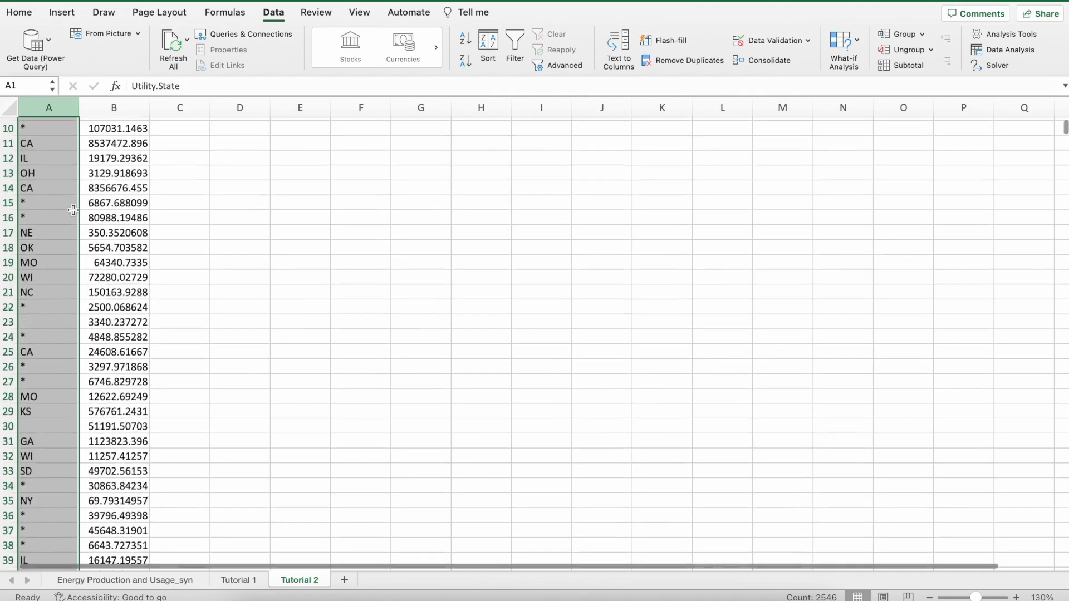
scroll(72, 211, "down", 20)
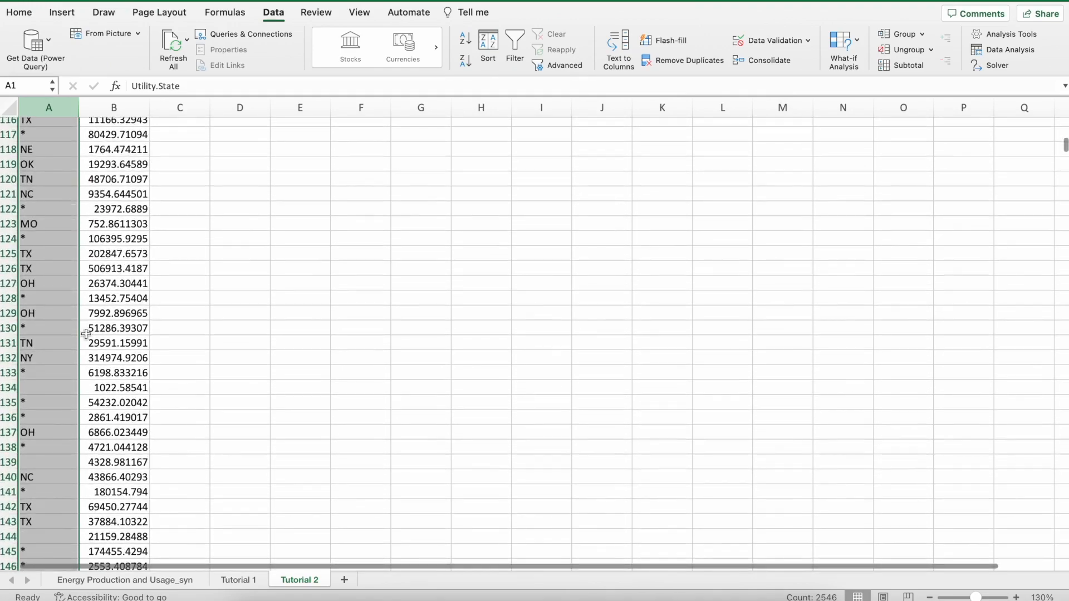
scroll(86, 333, "down", 20)
scroll(86, 334, "down", 7)
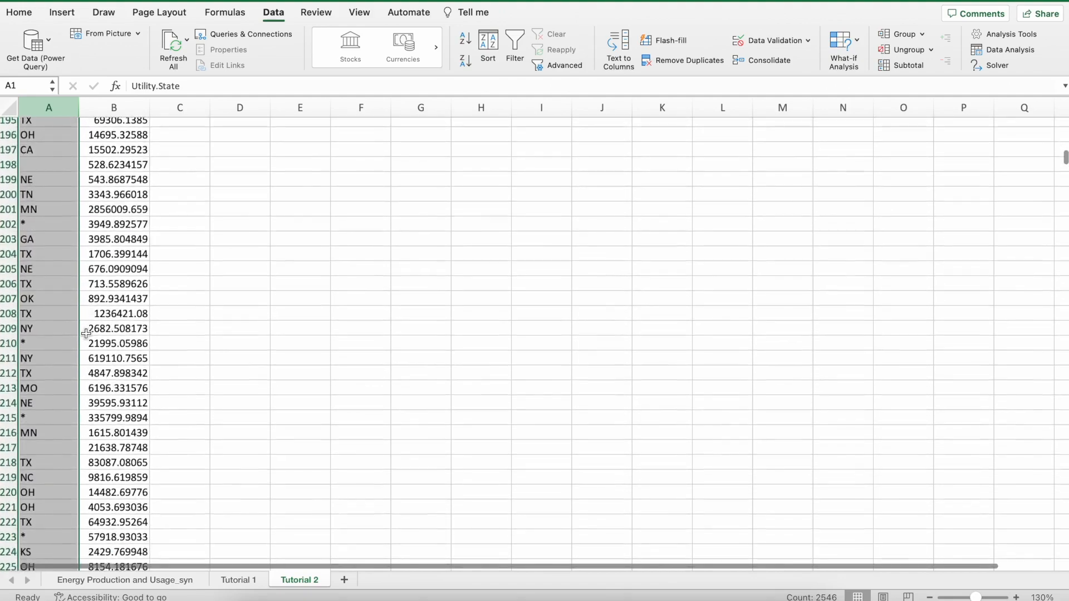
scroll(85, 333, "up", 11)
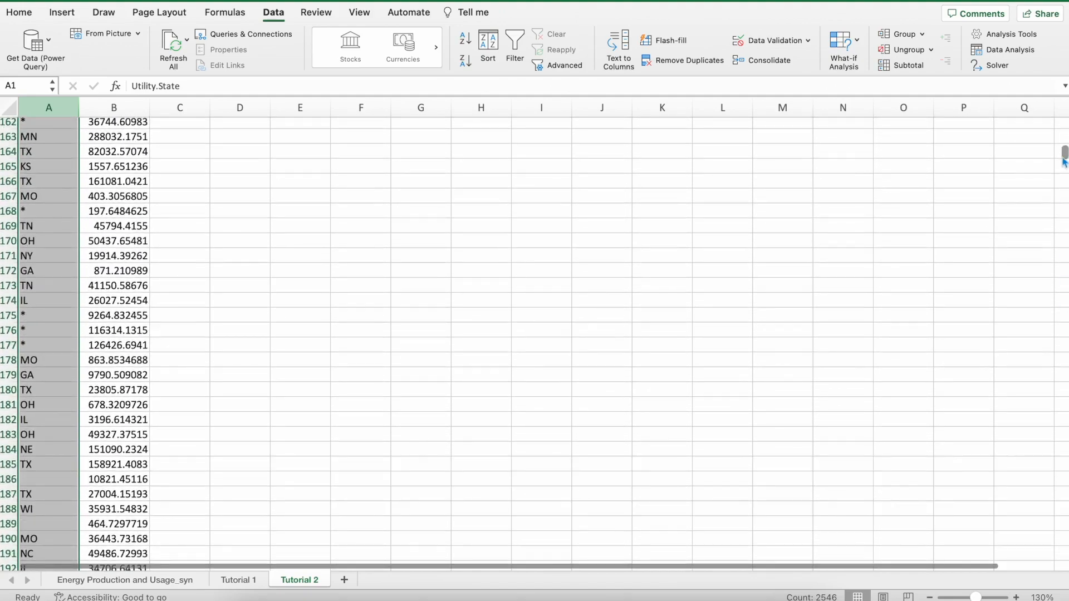
left_click_drag(1064, 153, 1063, 115)
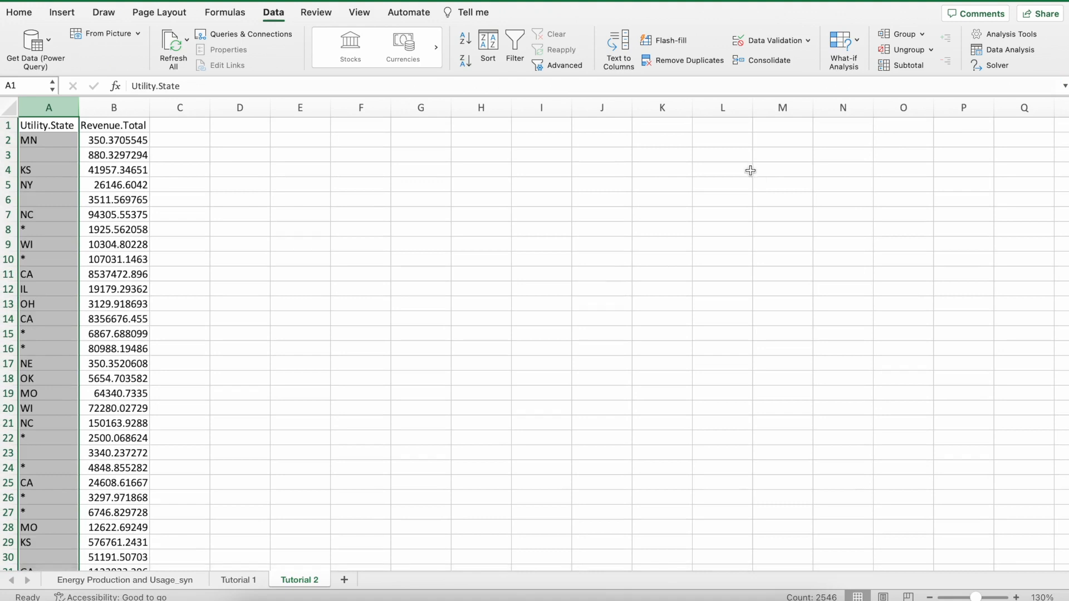
left_click(123, 157)
key("Delete")
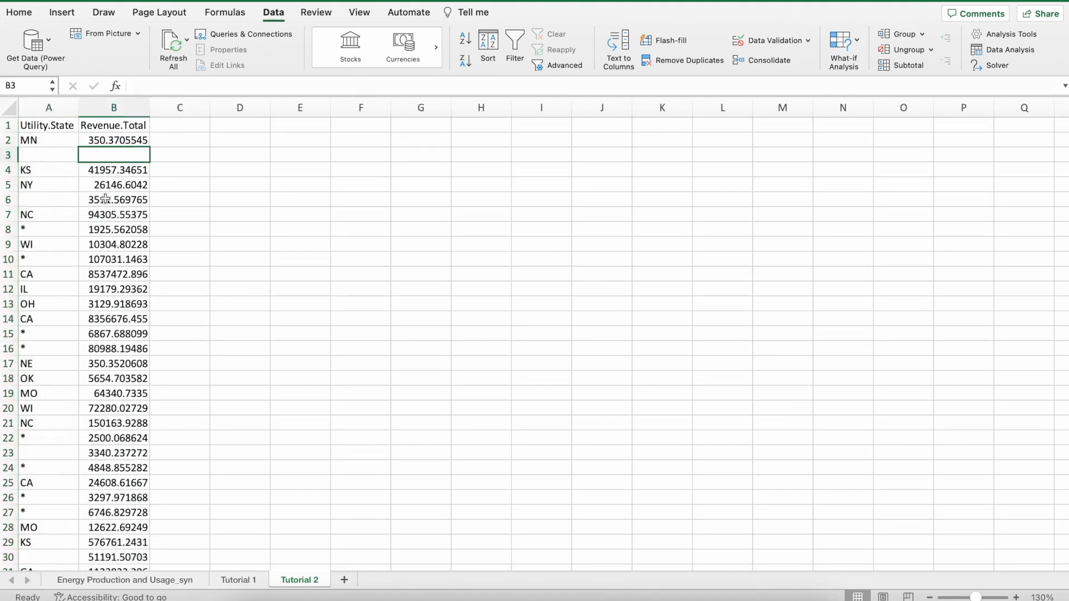
left_click(117, 201)
key("Delete")
- Undo the clearing of the two revenue values and the replacement of the IA entries
key("super+z")
key("super+z")
key("super+z")
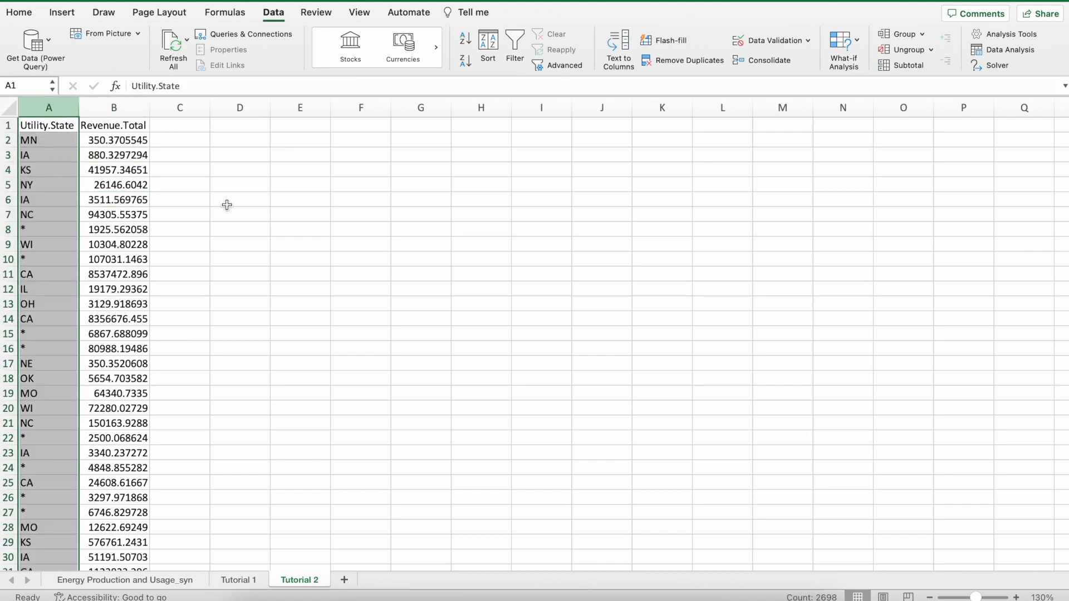
- Add filter controls to the Utility.State and Revenue.Total columns on the Tutorial 2 sheet
left_click(304, 215)
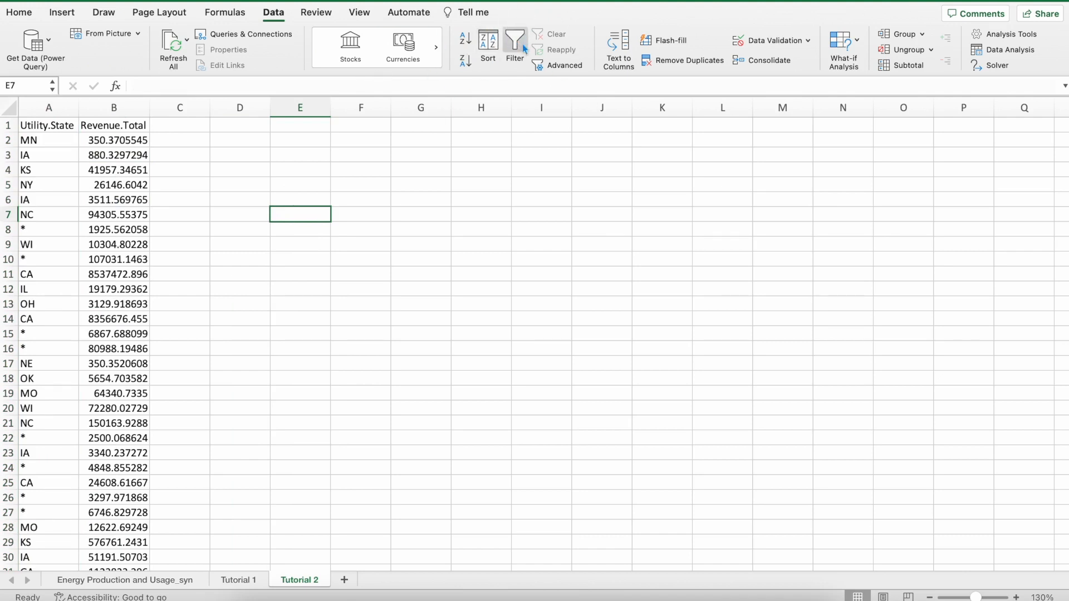
left_click(493, 192)
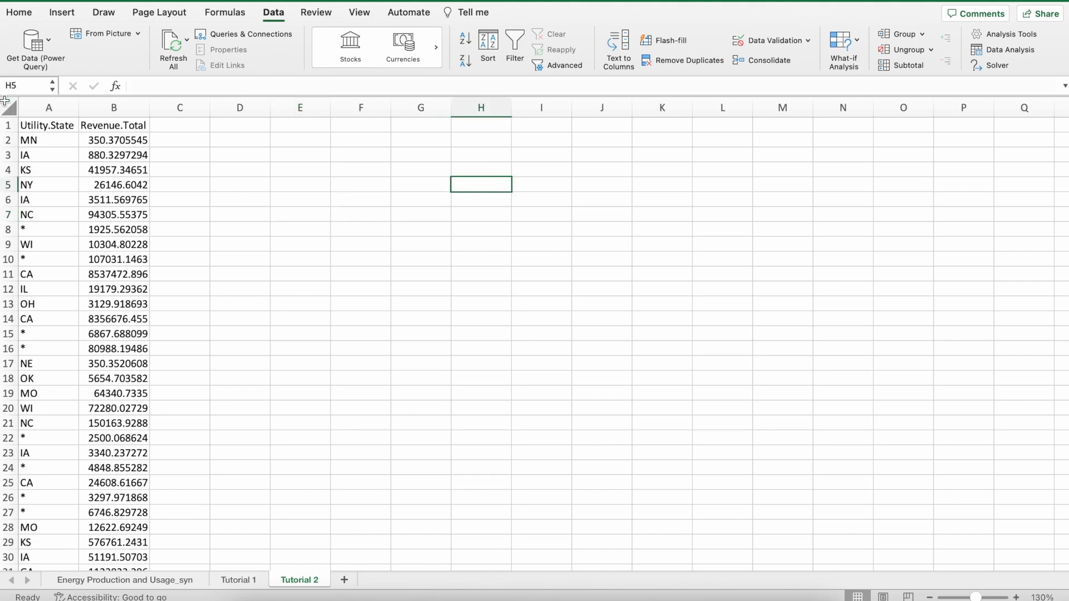
left_click(48, 107)
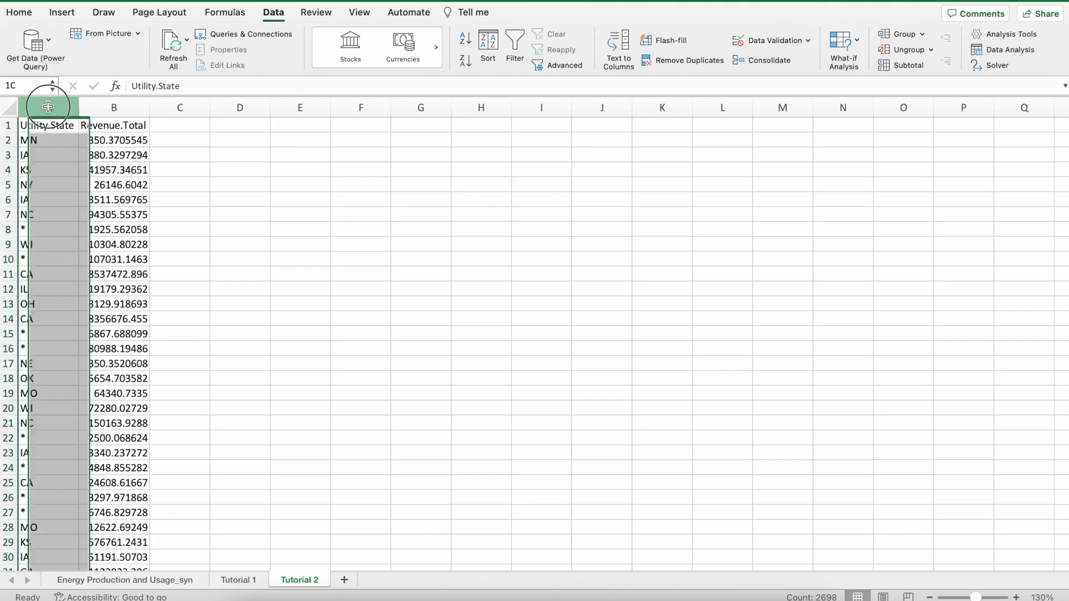
left_click_drag(48, 106, 114, 107)
left_click(240, 139)
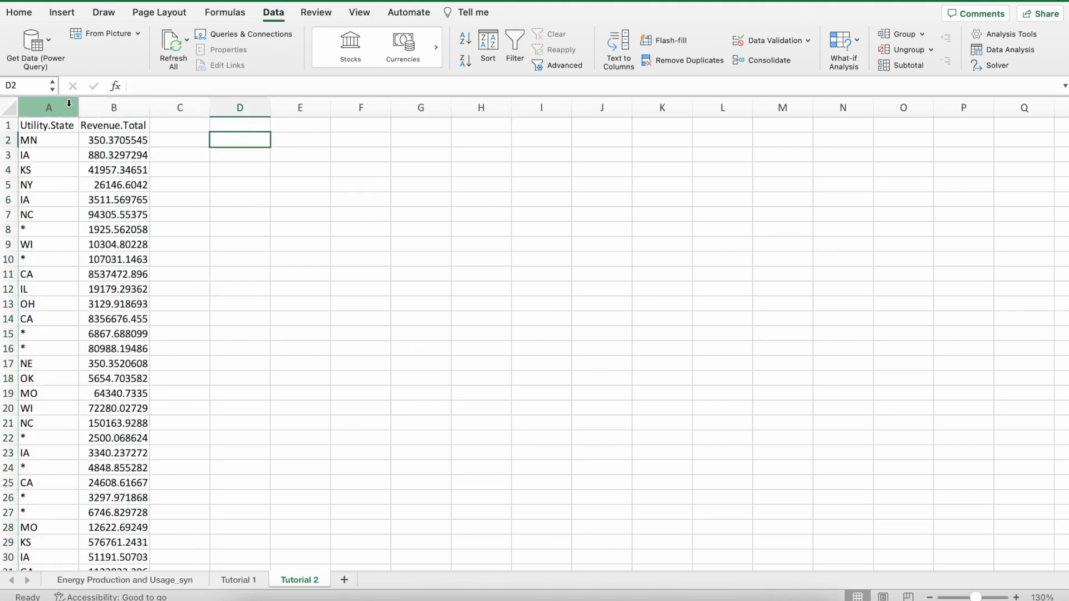
left_click(68, 106)
left_click_drag(67, 105, 116, 110)
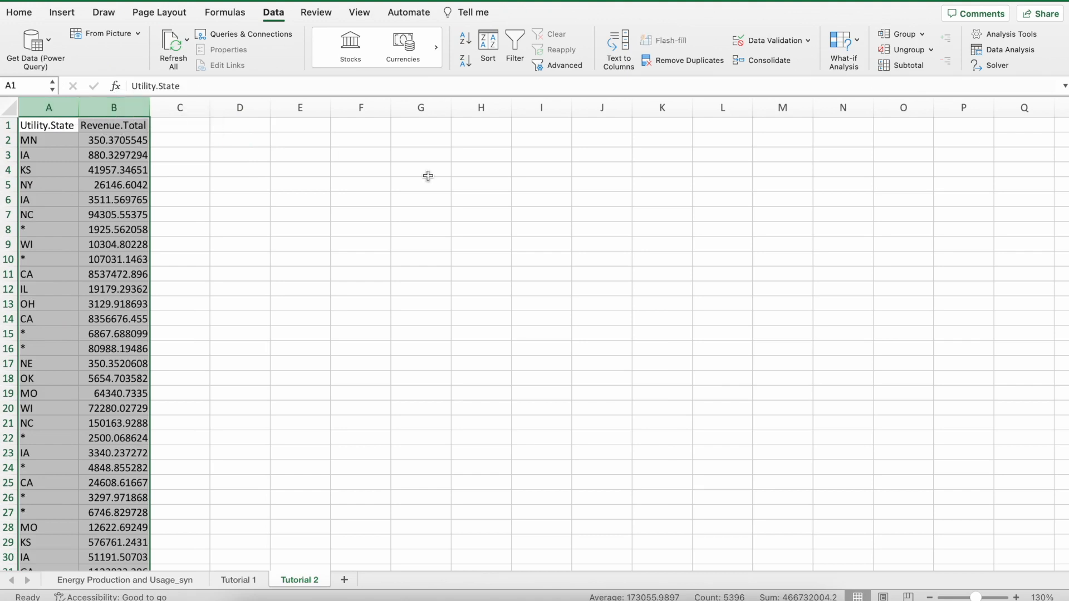
left_click(516, 46)
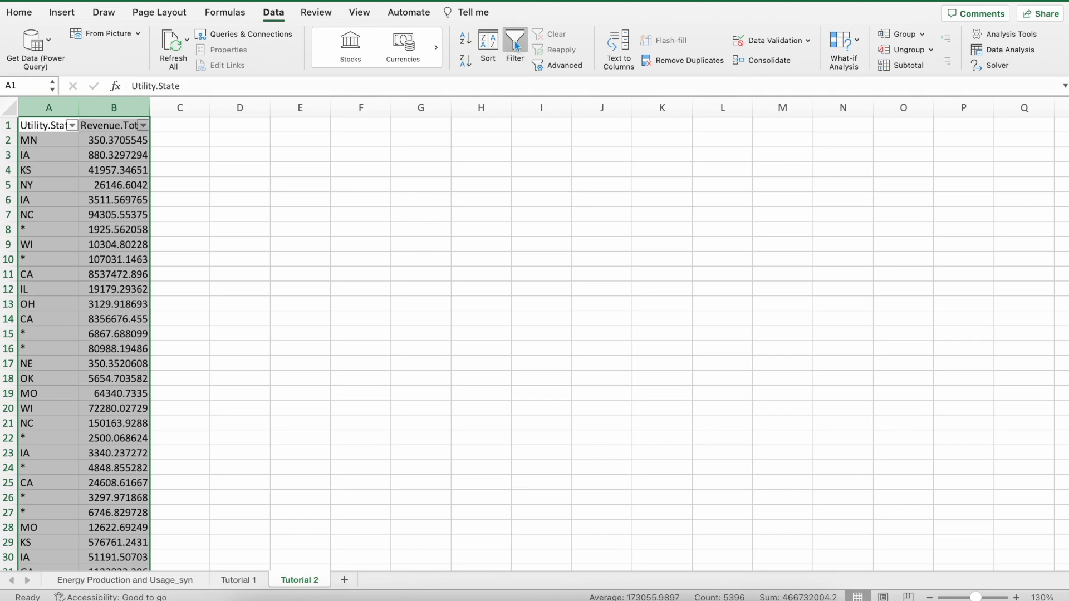
left_click(550, 226)
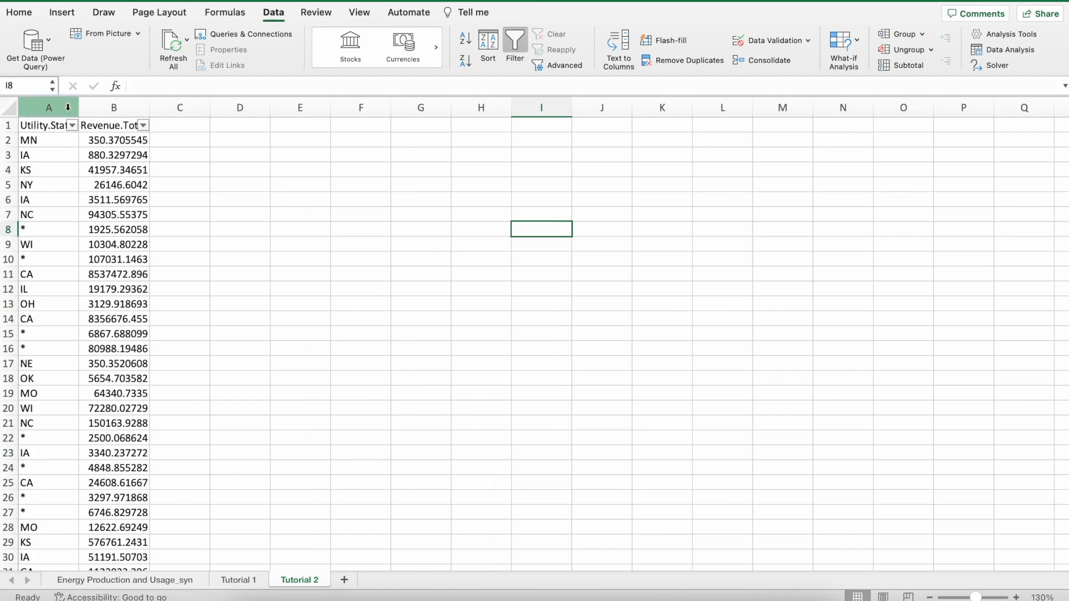
- Open the Utility.State filter clear of the data and examine its full list of states and its comparison conditions
left_click_drag(57, 106, 106, 108)
left_click(293, 152)
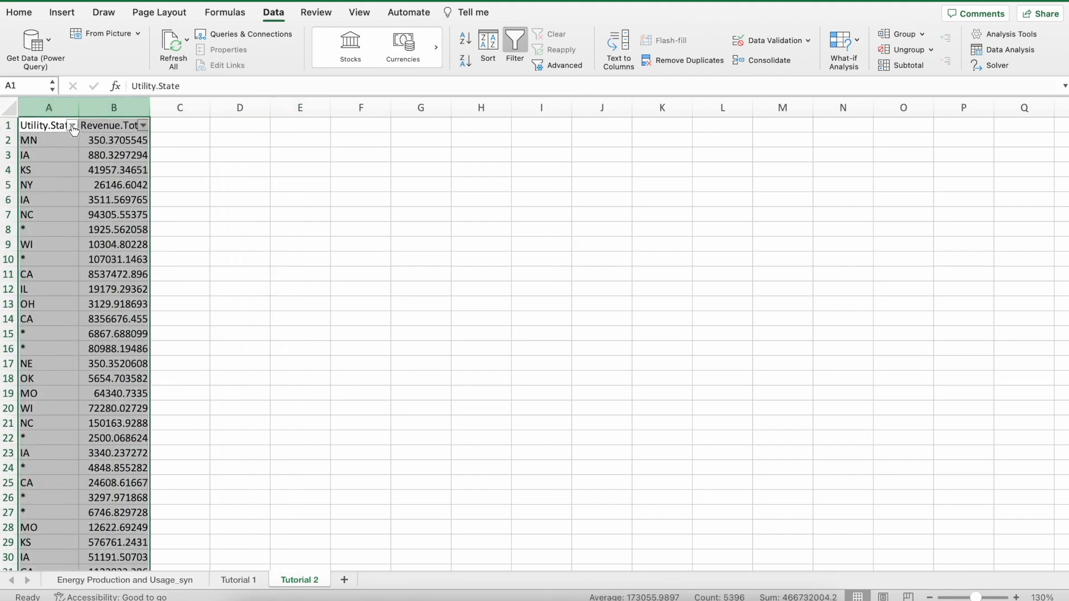
left_click(73, 125)
left_click_drag(173, 140, 450, 131)
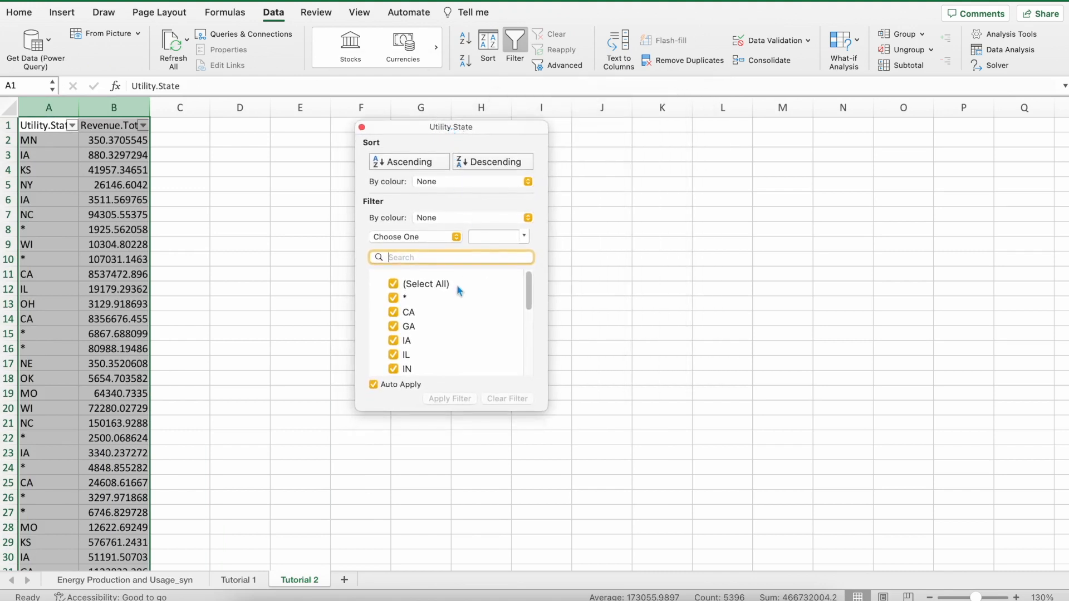
scroll(457, 287, "down", 5)
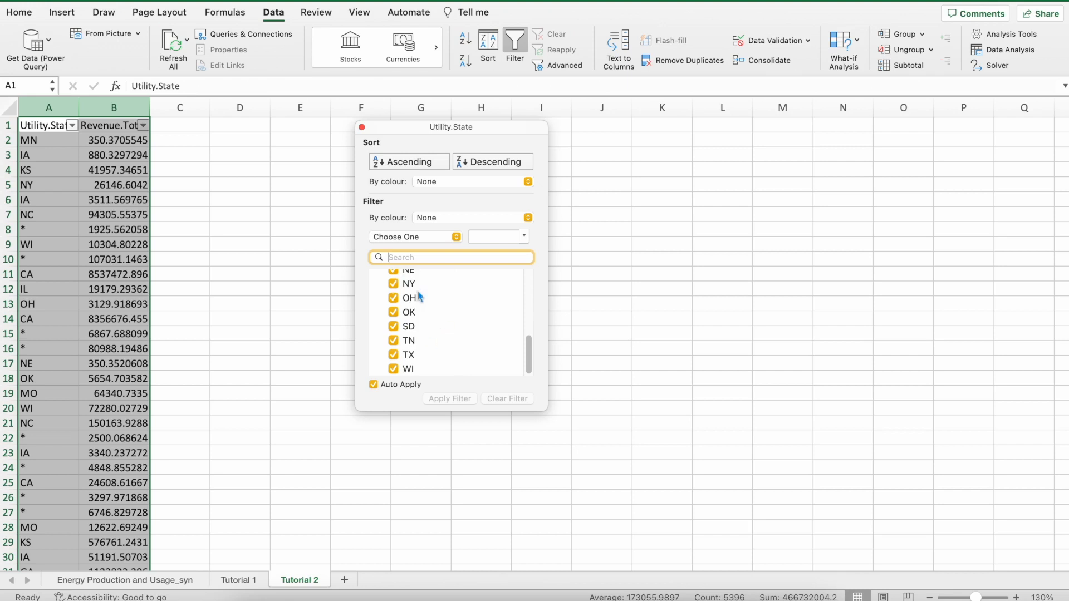
scroll(407, 310, "up", 5)
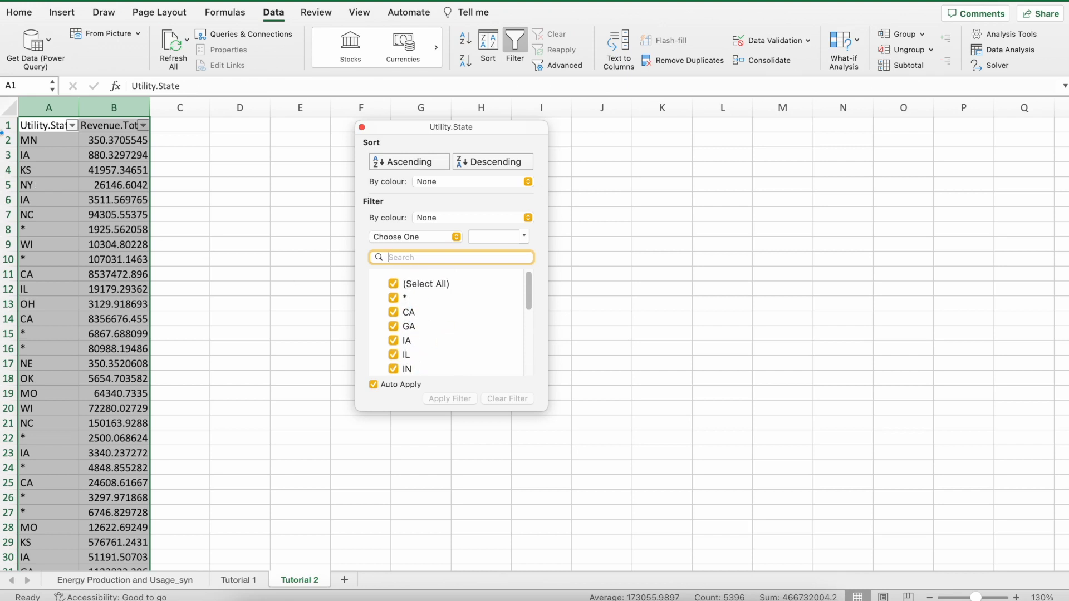
scroll(409, 304, "down", 1)
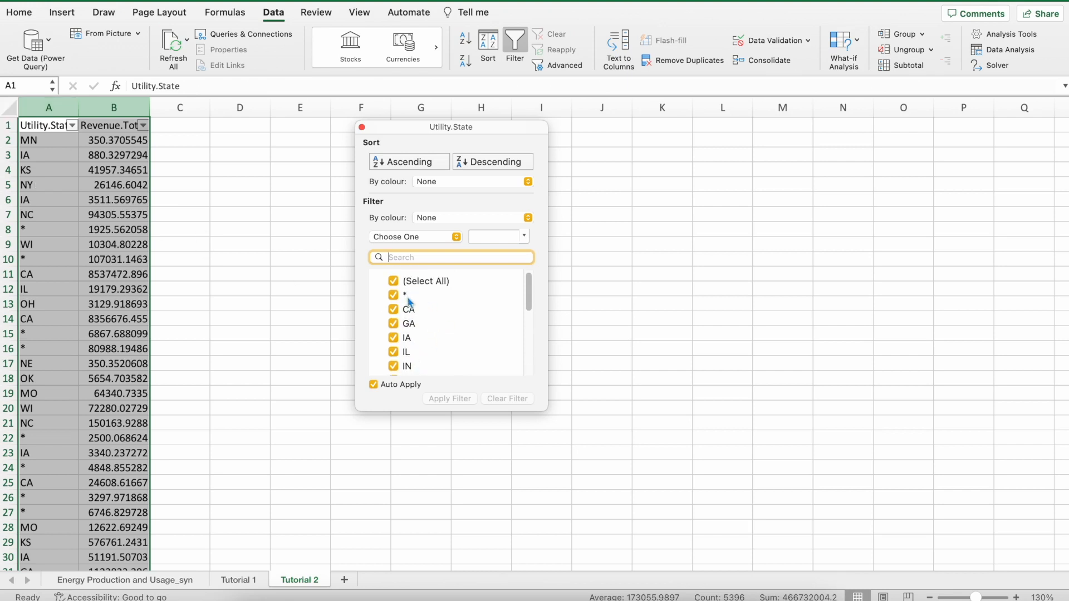
scroll(410, 303, "down", 1)
scroll(411, 323, "down", 5)
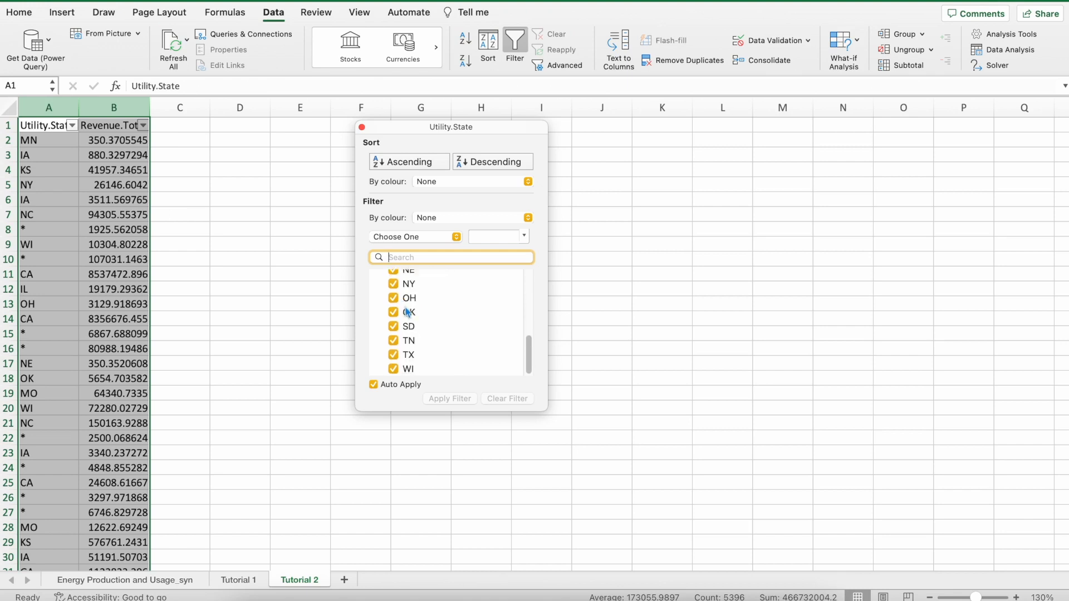
scroll(411, 314, "up", 5)
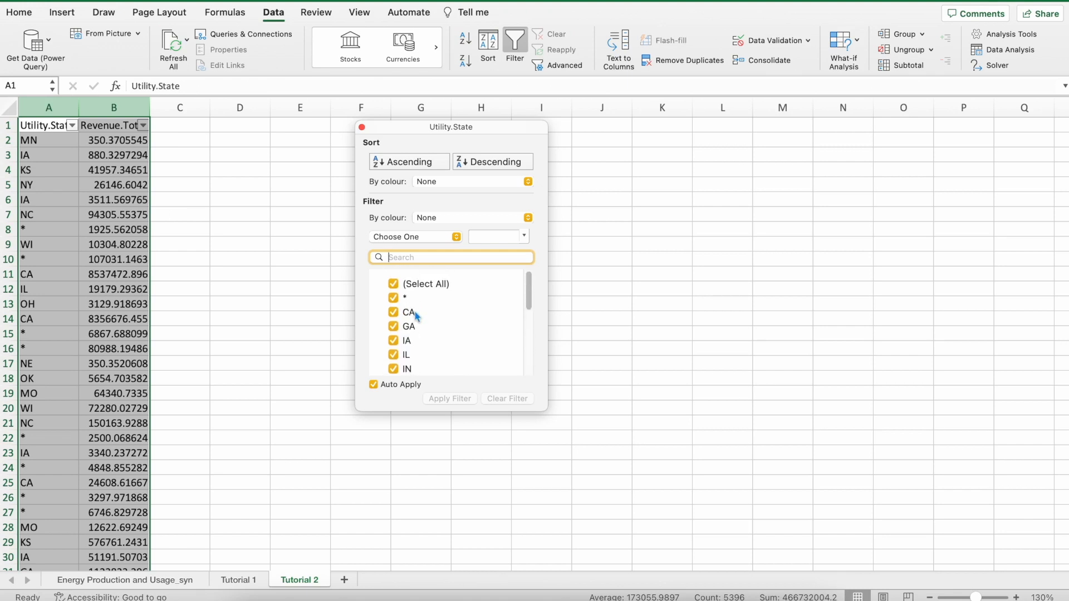
left_click(455, 237)
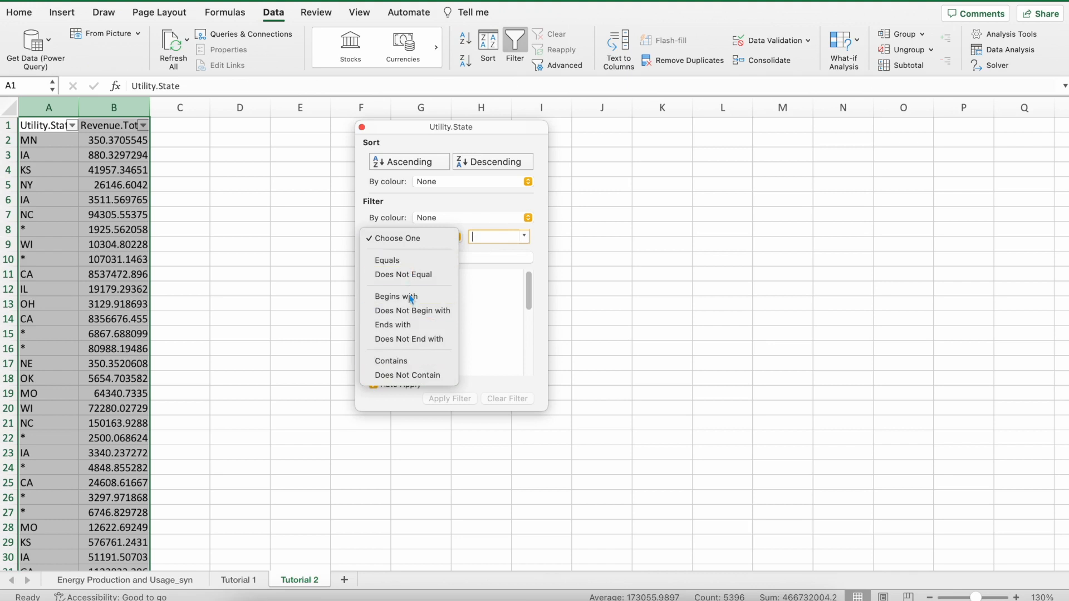
left_click(413, 239)
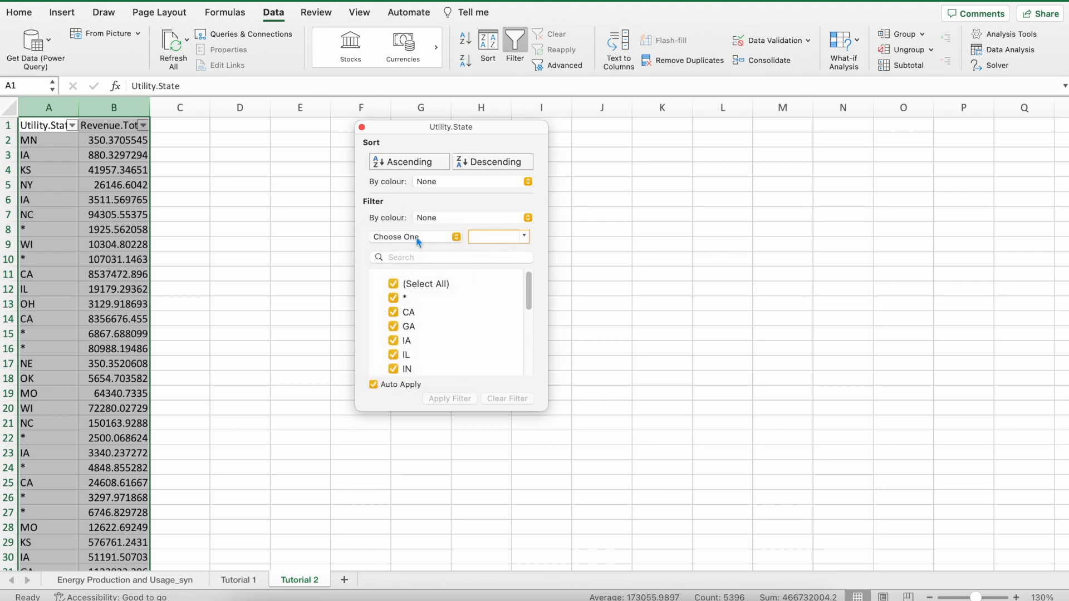
- Try clearing and reselecting all states at once in the Utility.State filter list
left_click(394, 285)
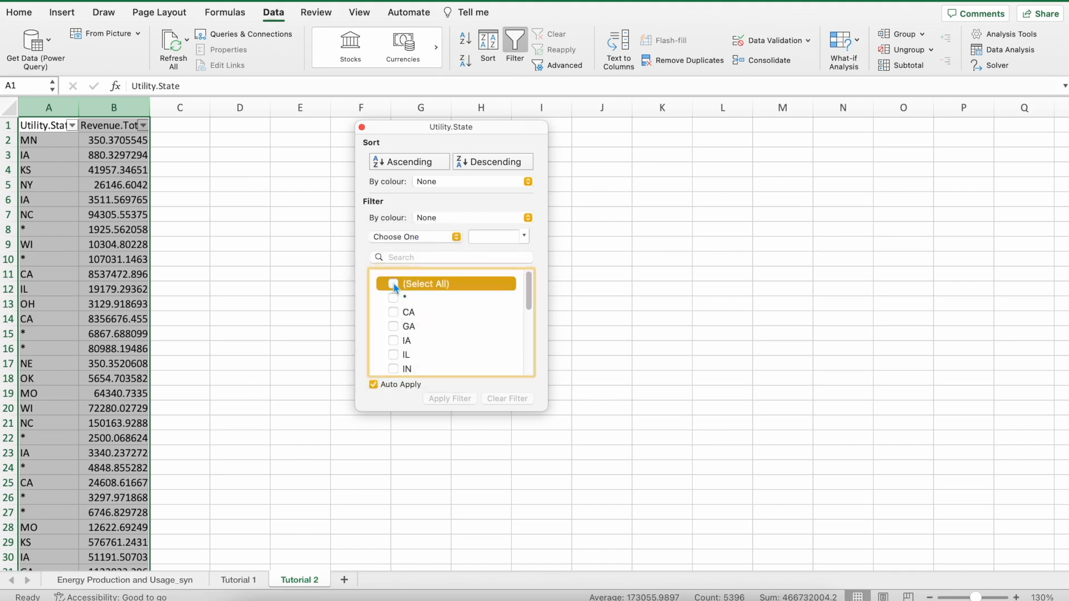
left_click(394, 285)
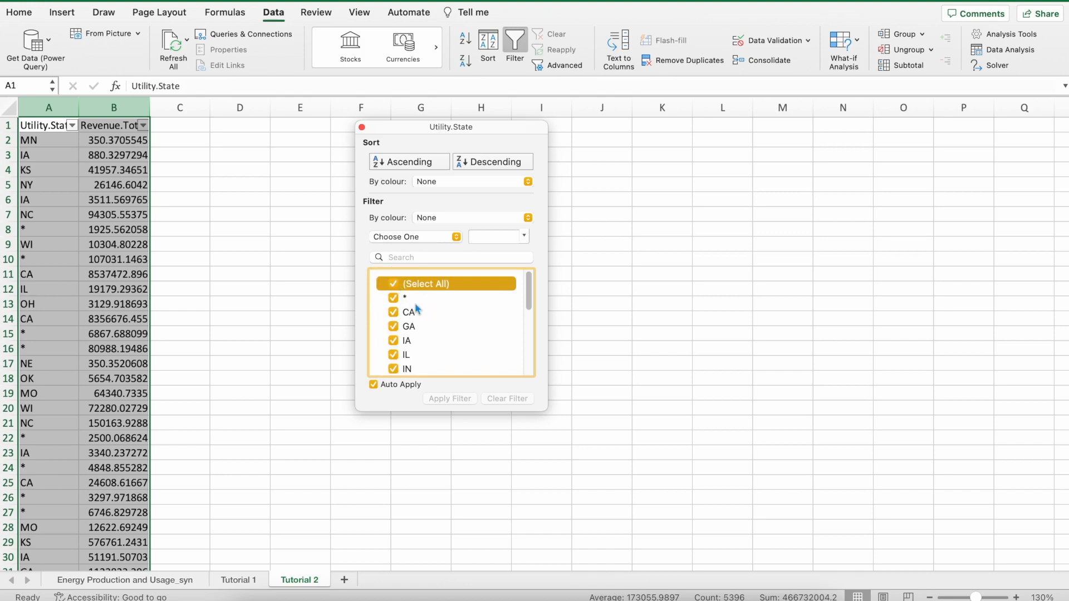
left_click(394, 285)
left_click(394, 285)
left_click(393, 284)
left_click(393, 285)
- Exclude WI, TX, OK, OH, SD, TN and NY from the Utility.State filter
scroll(435, 295, "down", 5)
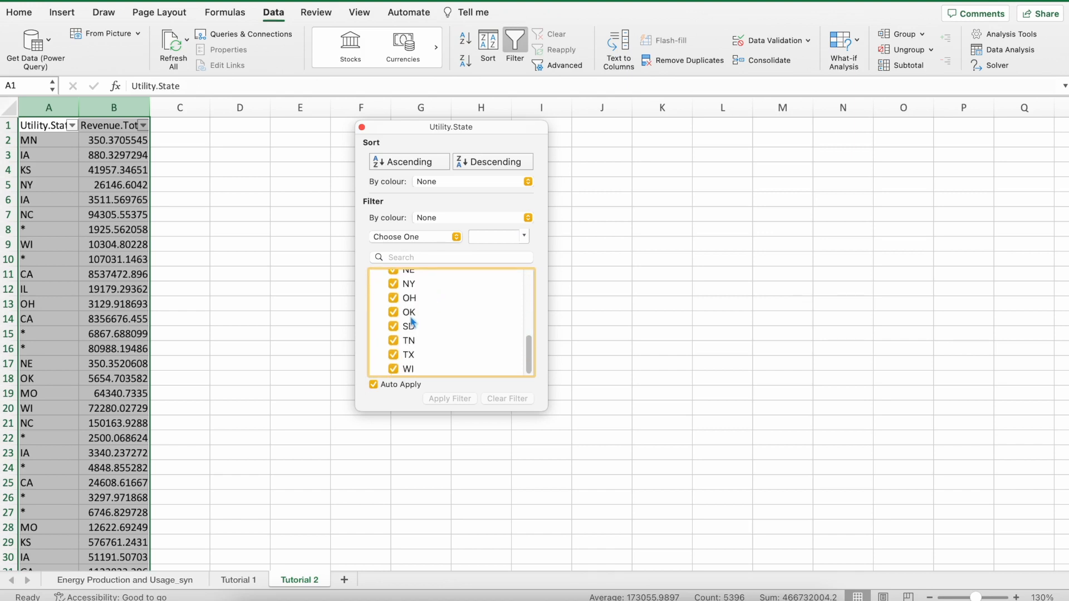
left_click(393, 369)
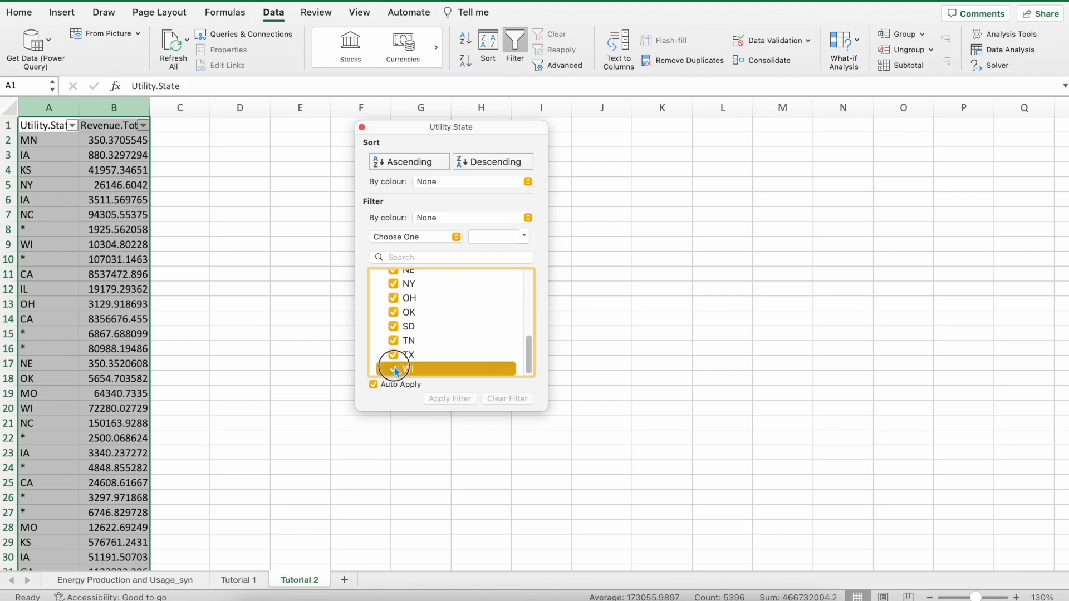
left_click(393, 355)
left_click(394, 313)
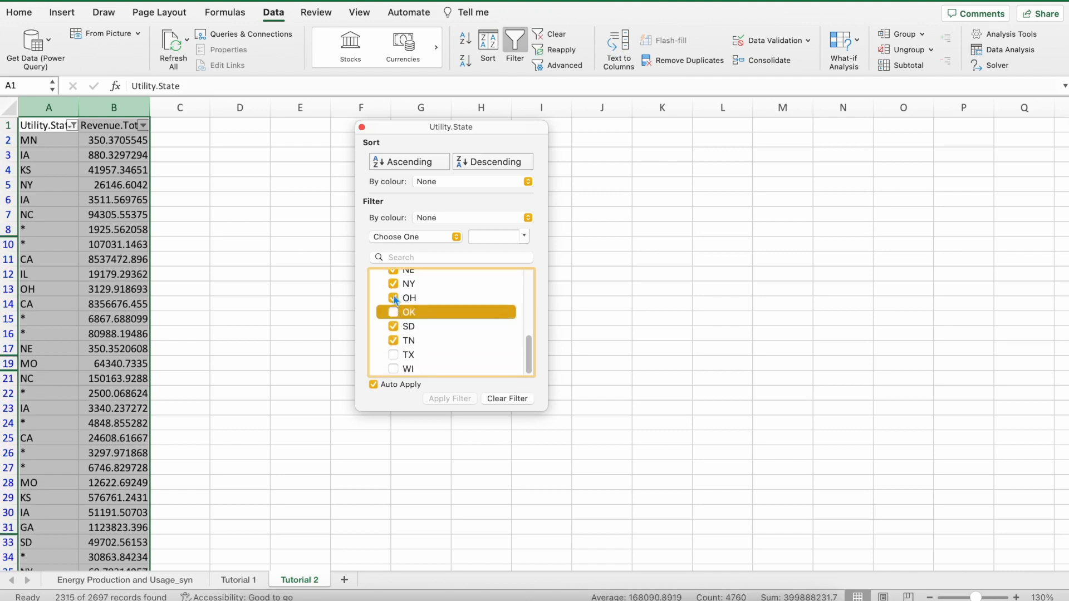
left_click(393, 298)
left_click(393, 326)
left_click(393, 341)
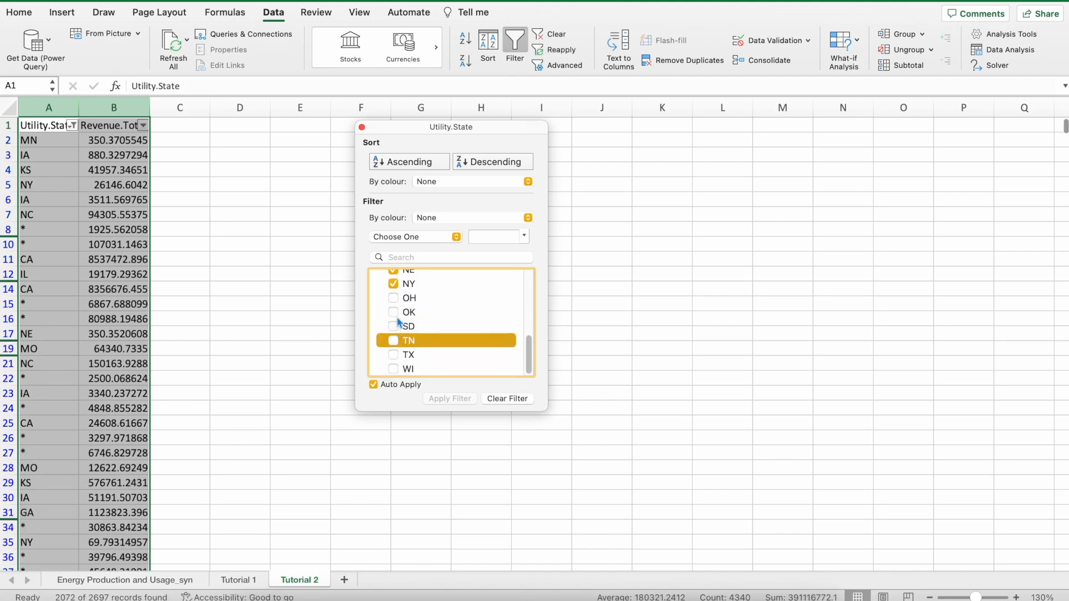
left_click(393, 284)
- Exclude MO, NC, NE and KS from the Utility.State filter
scroll(408, 315, "up", 5)
scroll(403, 351, "down", 1)
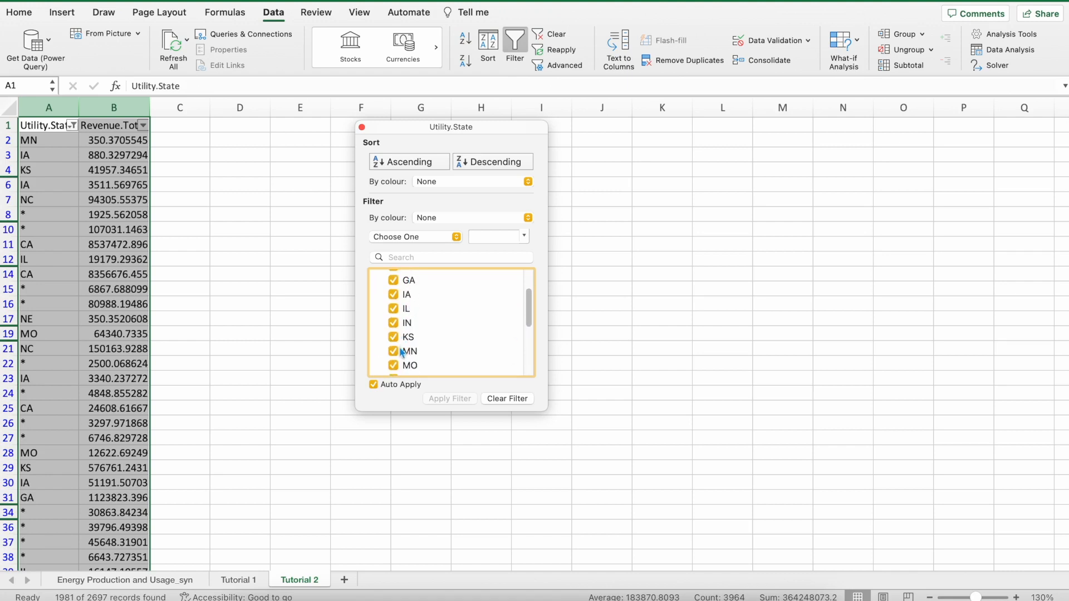
left_click(394, 363)
left_click_drag(528, 313, 533, 330)
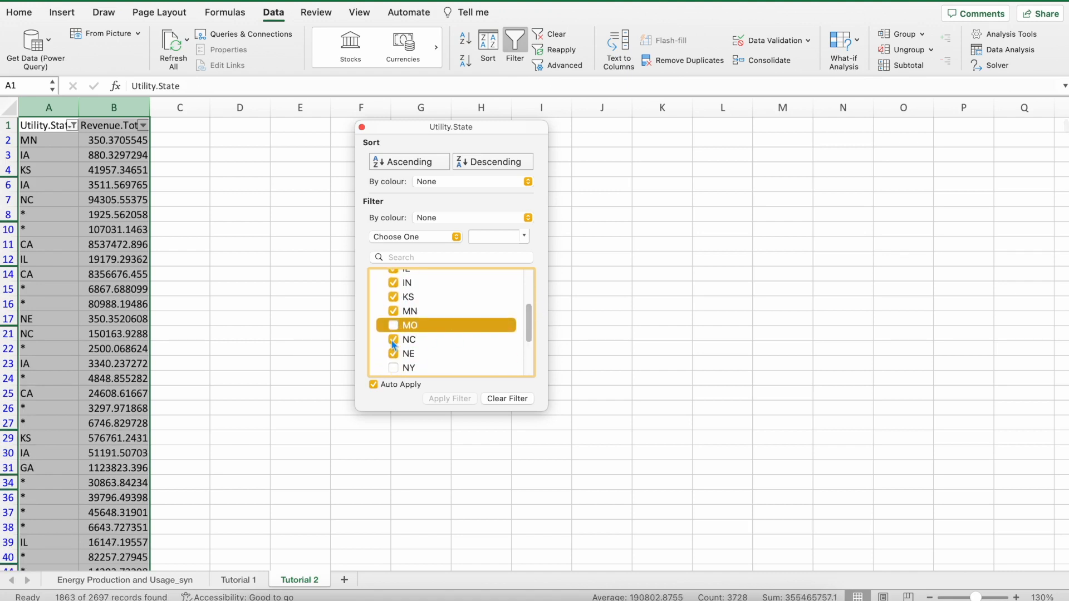
left_click(394, 339)
left_click(394, 354)
left_click(394, 298)
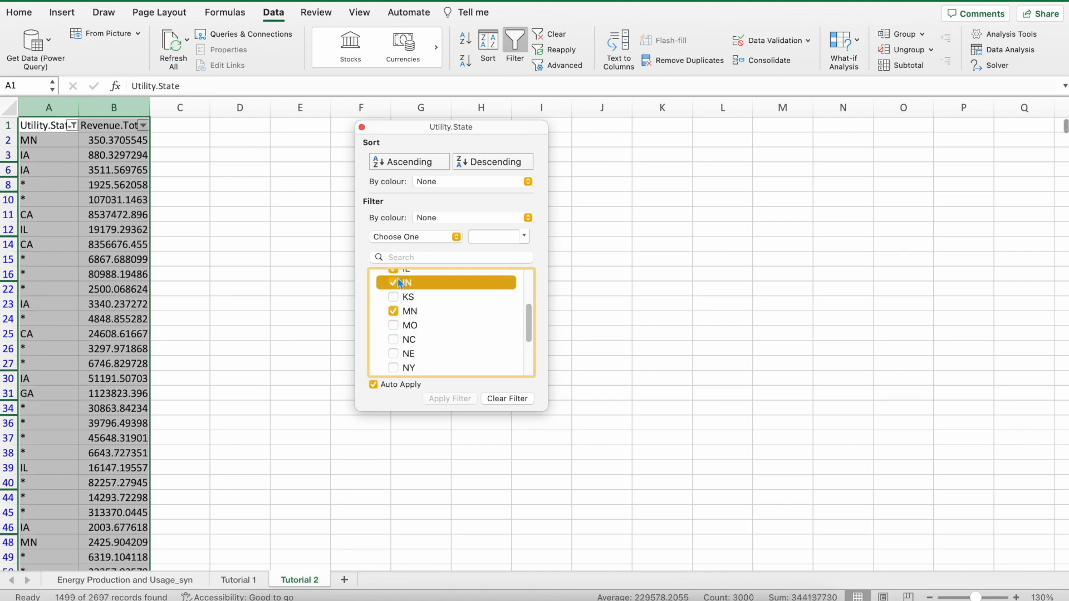
- Exclude IL, IN, IA, GA, CA and the * entries from the Utility.State filter, leaving only MN selected
scroll(396, 335, "up", 3)
left_click(394, 354)
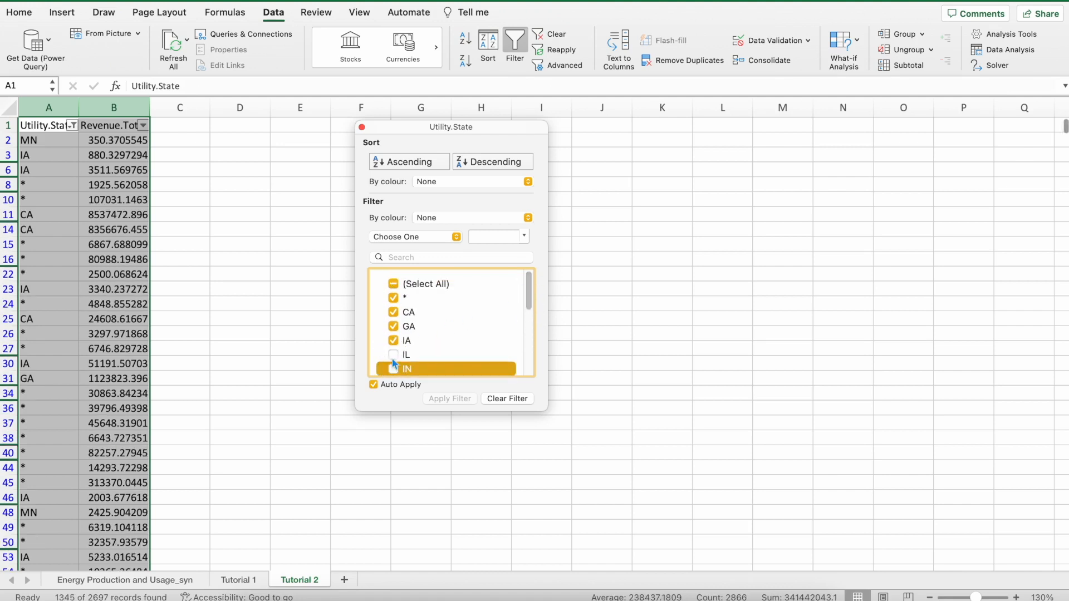
left_click(394, 369)
left_click(394, 340)
left_click(394, 326)
left_click(394, 312)
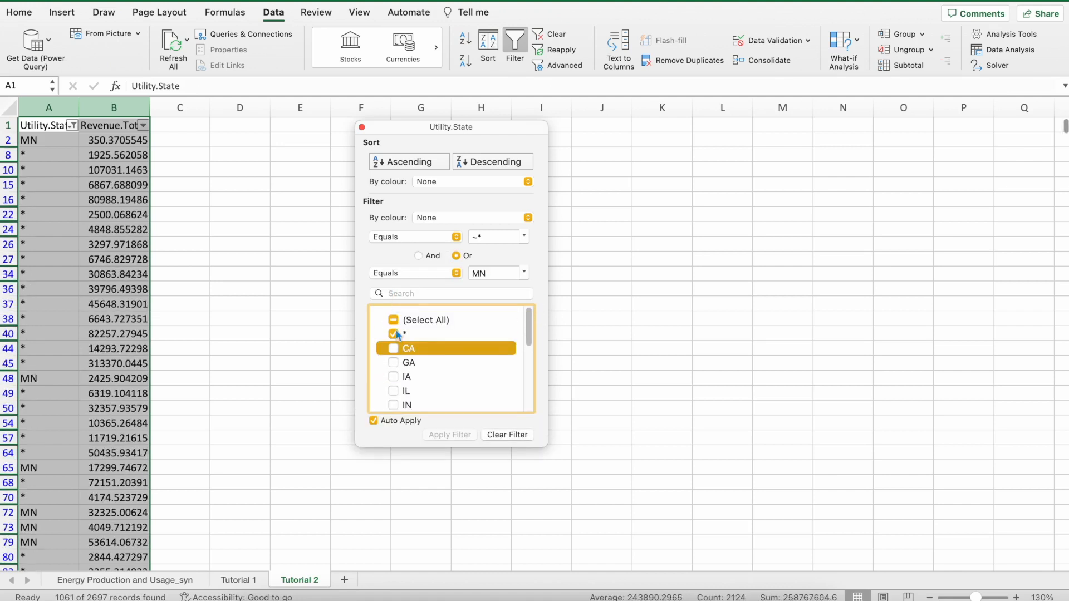
left_click(397, 334)
- Try to exclude MN from the Utility.State filter as well, and close the filter window
left_click_drag(527, 334, 508, 358)
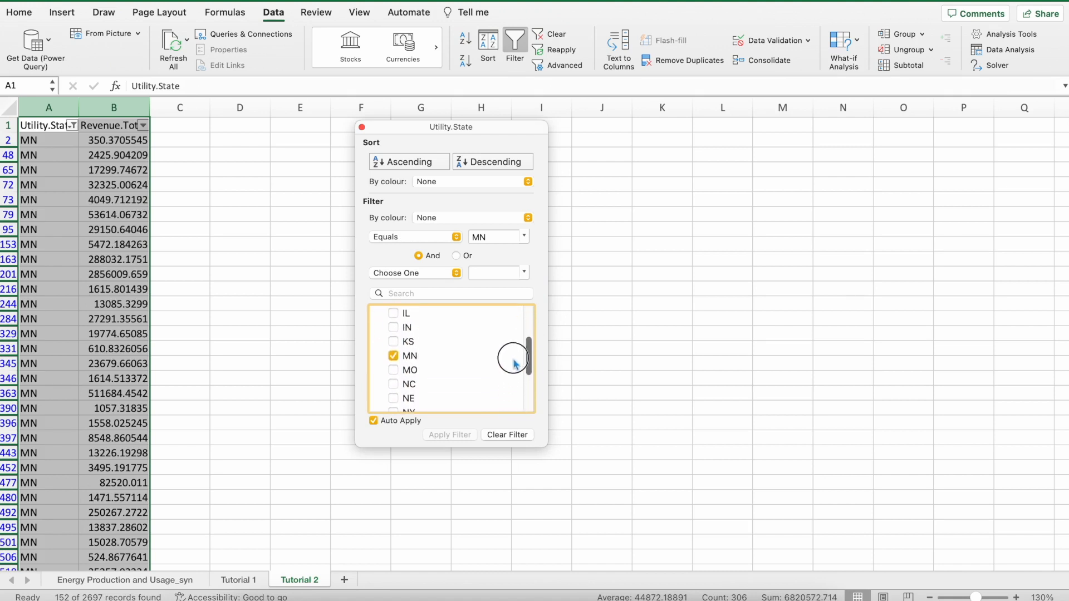
left_click(393, 360)
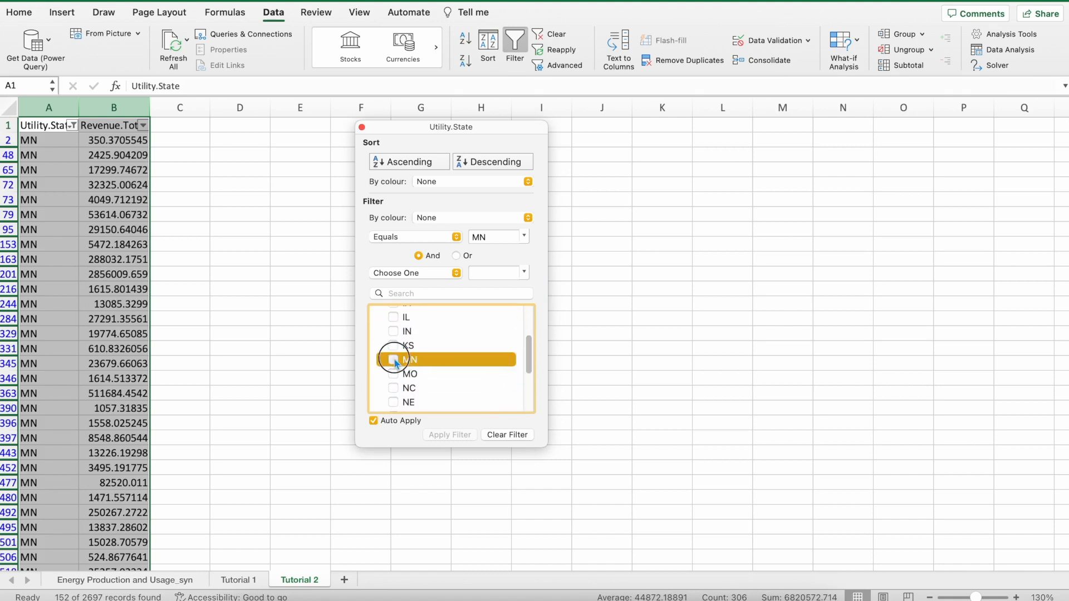
left_click_drag(451, 127, 583, 132)
left_click(493, 133)
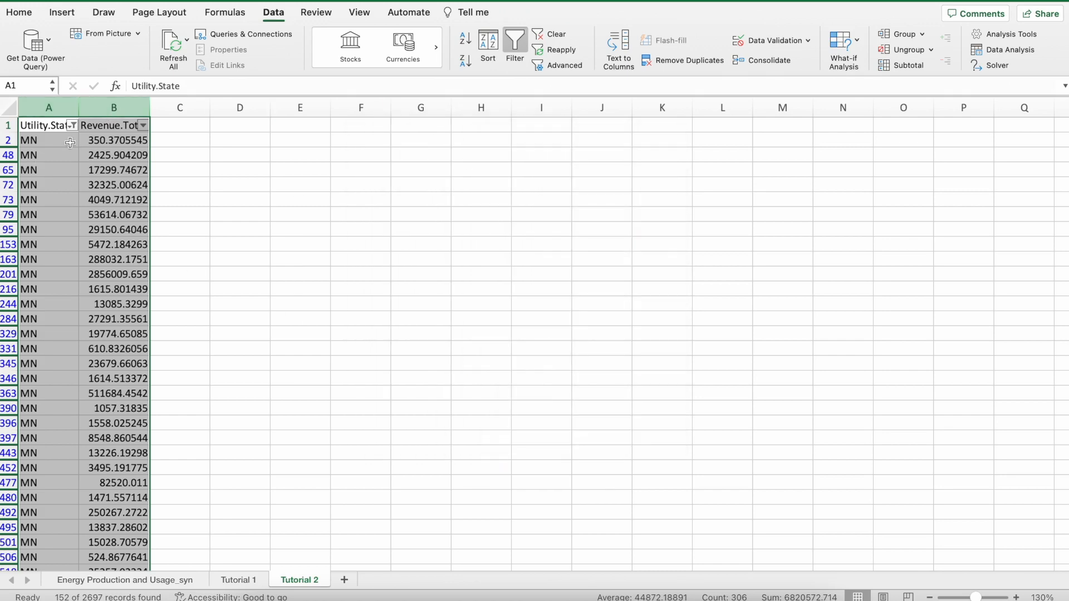
- Review the filtered MN rows and their revenue values down to the end of the data, and deselect the columns
scroll(51, 264, "down", 5)
scroll(50, 263, "down", 20)
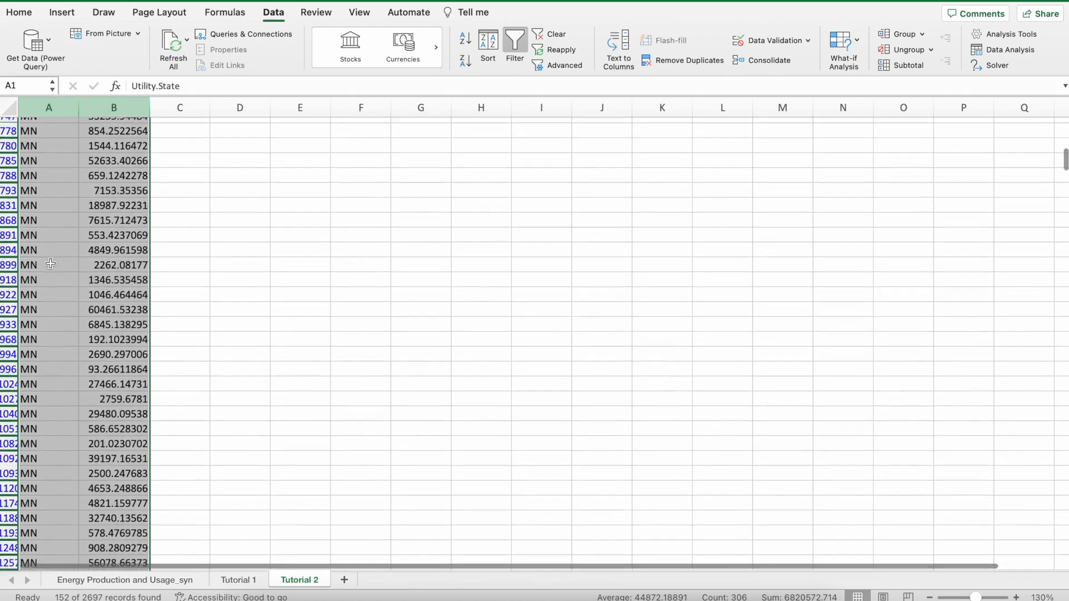
scroll(52, 265, "down", 10)
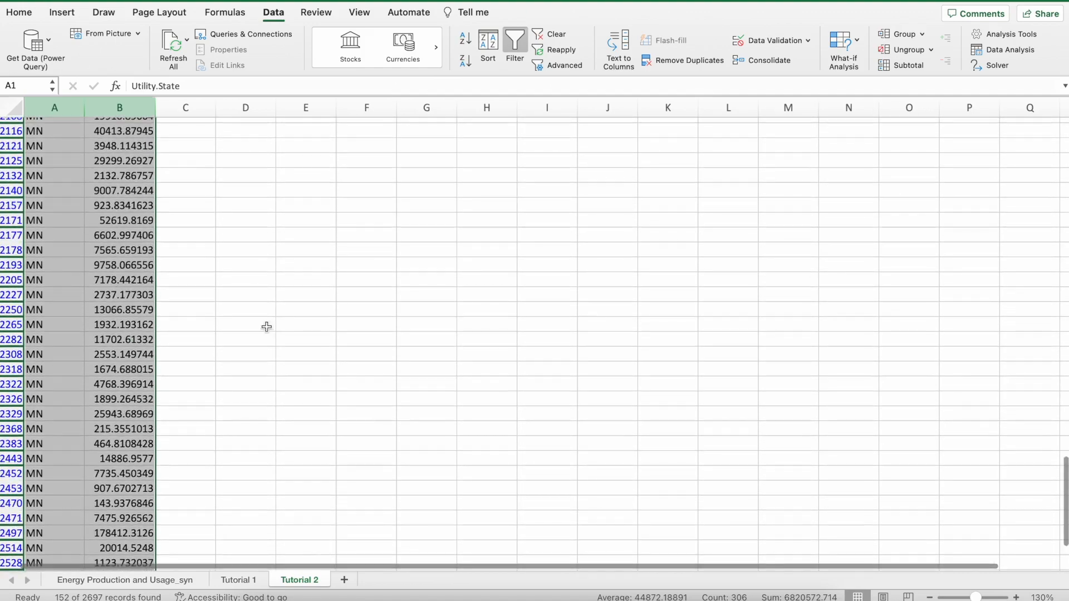
scroll(267, 327, "up", 12)
scroll(264, 308, "up", 5)
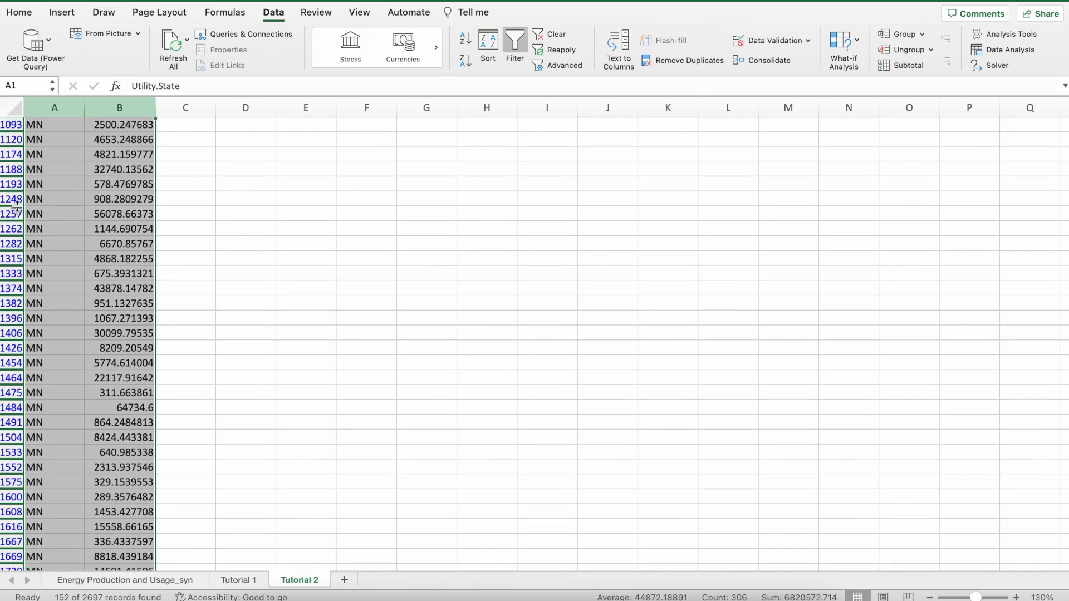
scroll(585, 236, "up", 20)
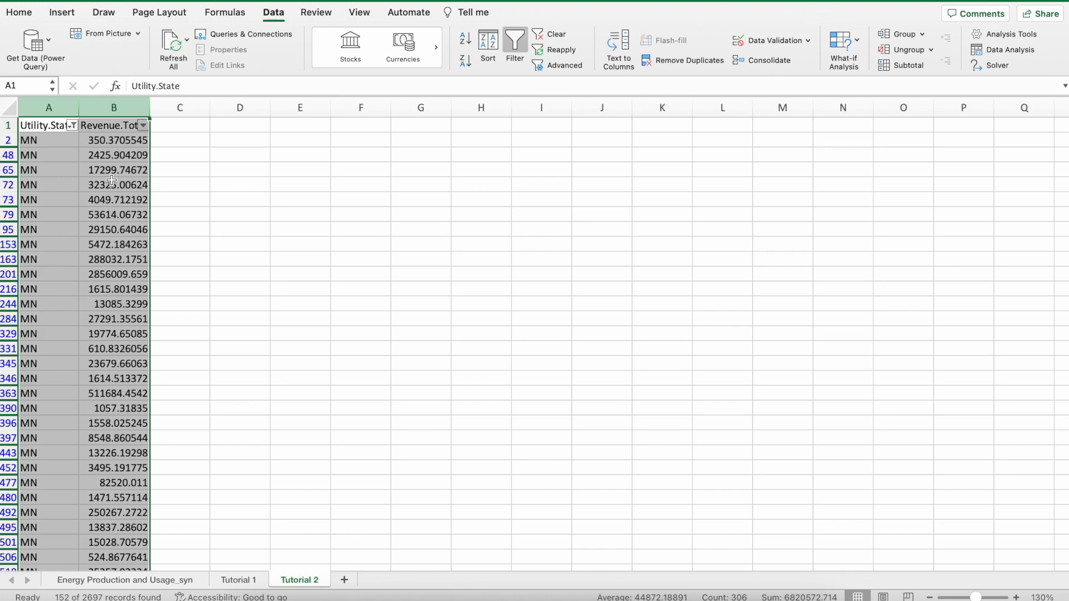
left_click(424, 180)
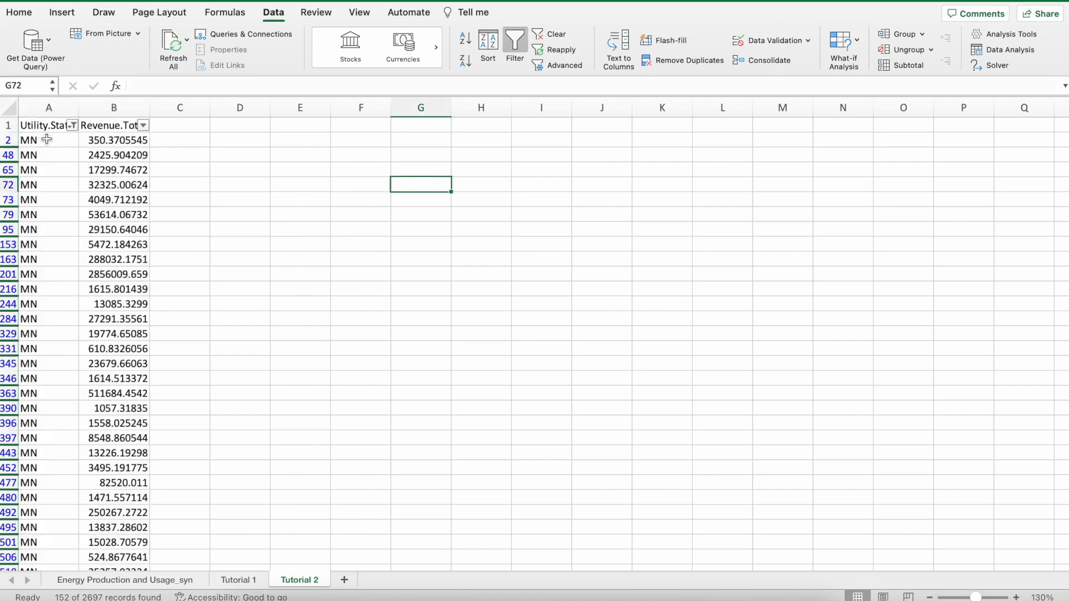
- Remove the existing filter after reviewing the MN rows, and apply a fresh filter to columns A and B
scroll(45, 137, "down", 9)
scroll(45, 137, "down", 20)
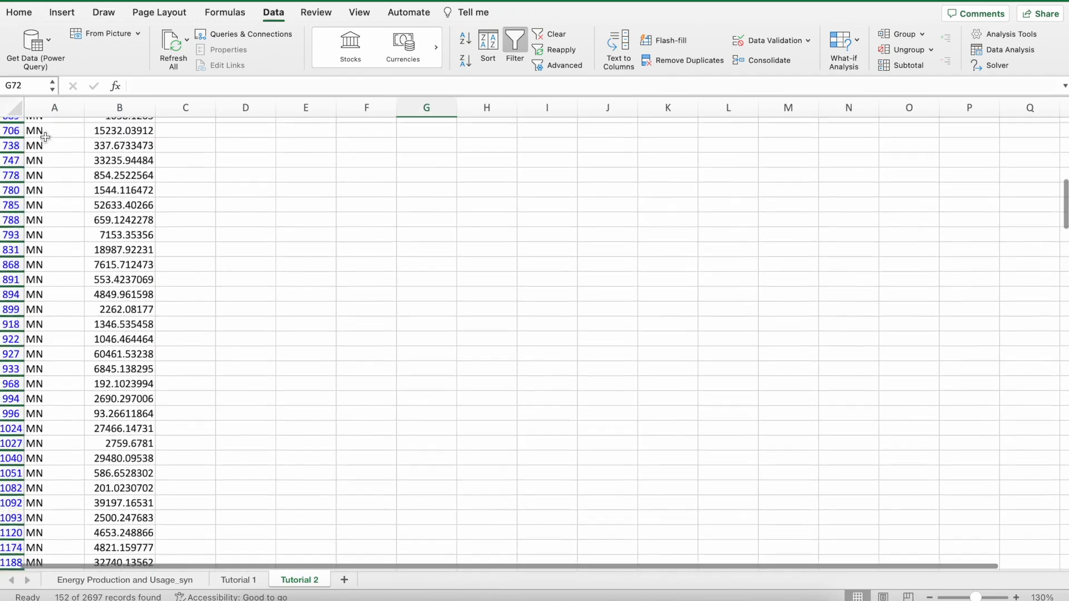
scroll(46, 137, "down", 3)
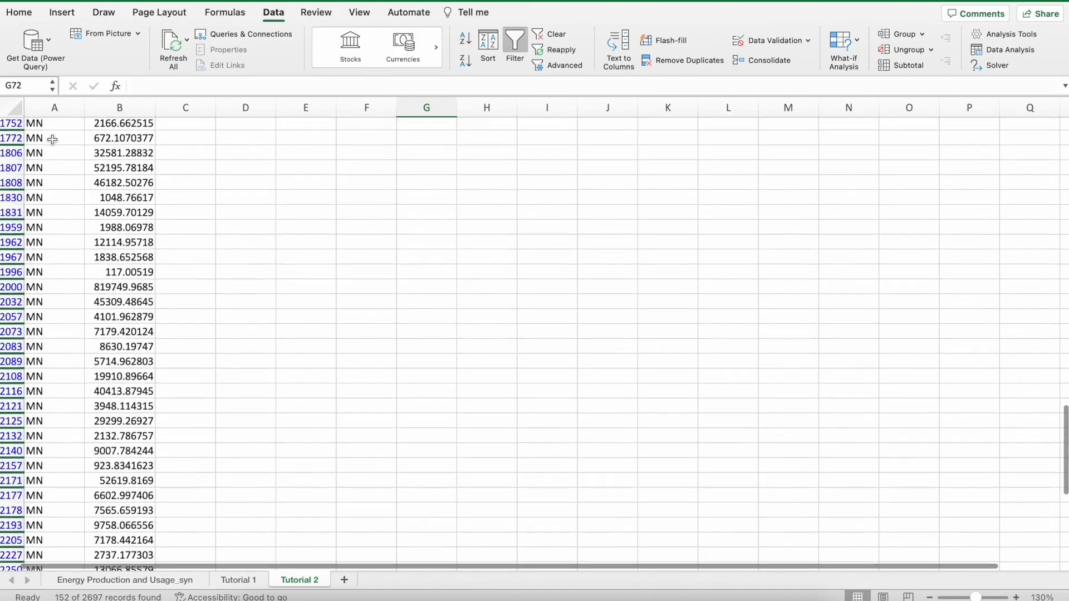
scroll(78, 156, "up", 20)
scroll(117, 166, "up", 10)
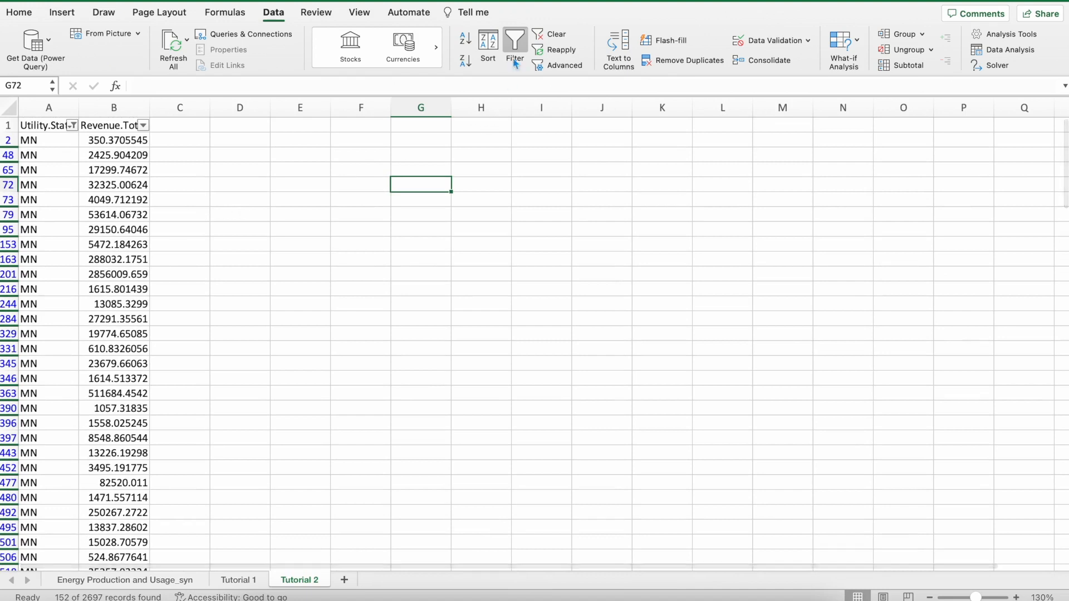
left_click(523, 45)
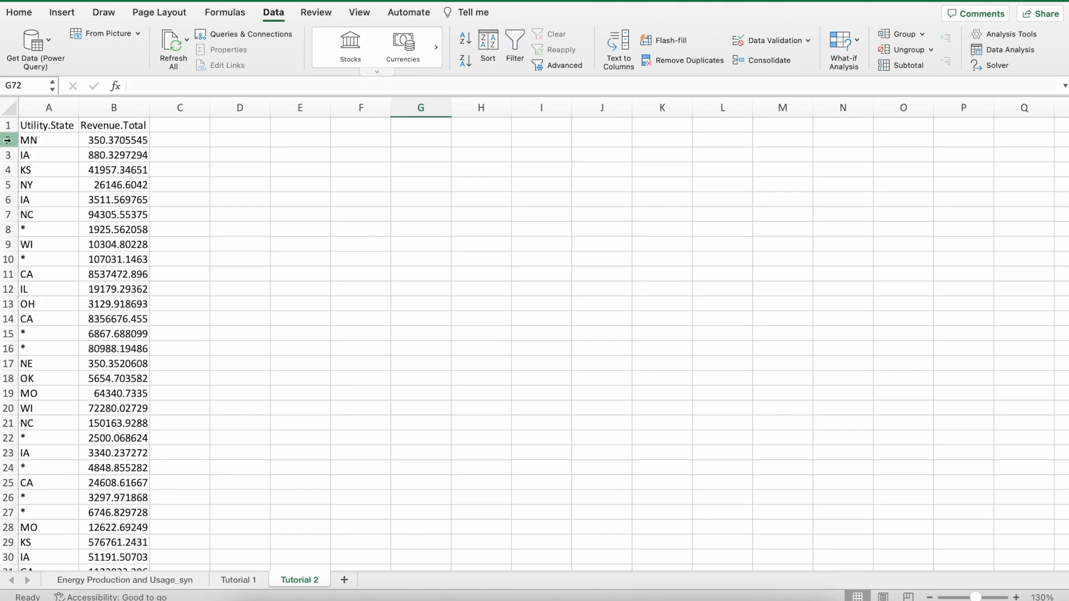
left_click(60, 113)
left_click_drag(61, 113, 114, 107)
left_click(515, 45)
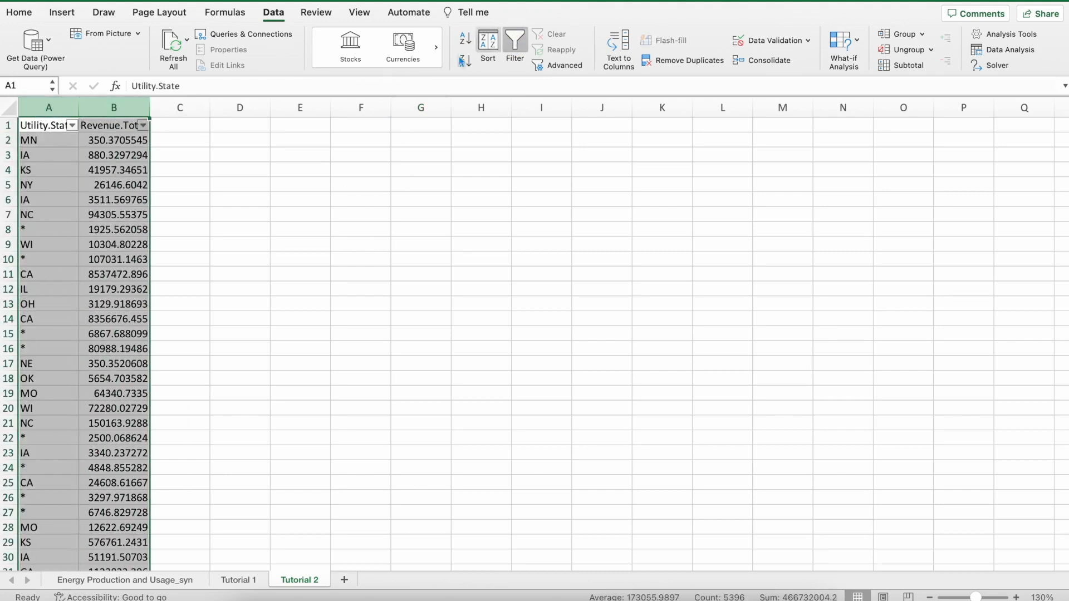
- Open the Utility.State filter and deselect all of its entries
left_click(73, 126)
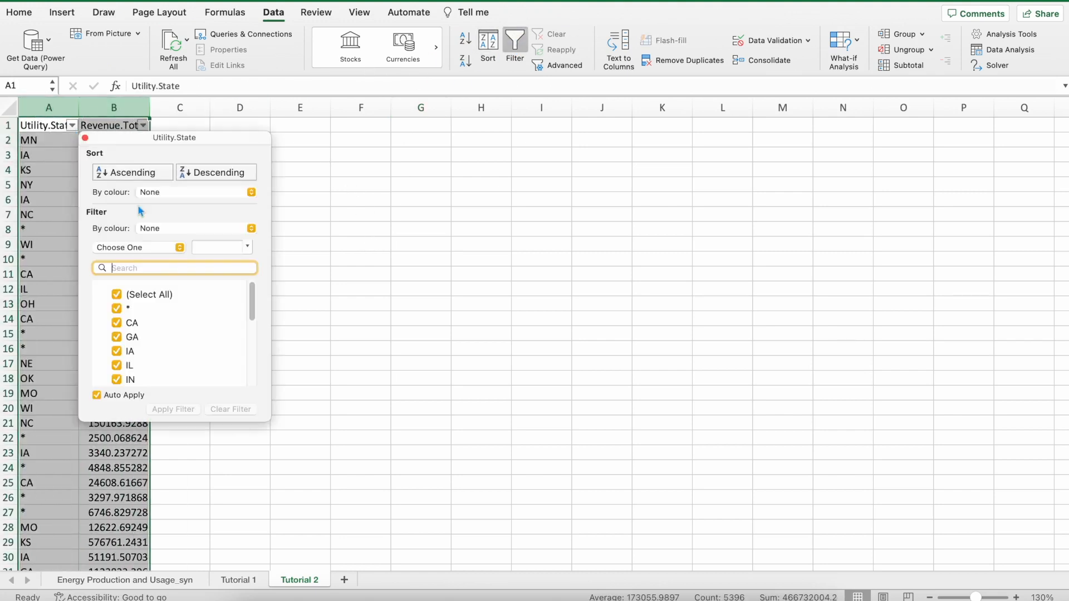
left_click(120, 299)
mouse_move(252, 301)
left_mouse_down()
mouse_move(256, 329)
mouse_move(254, 316)
left_mouse_up()
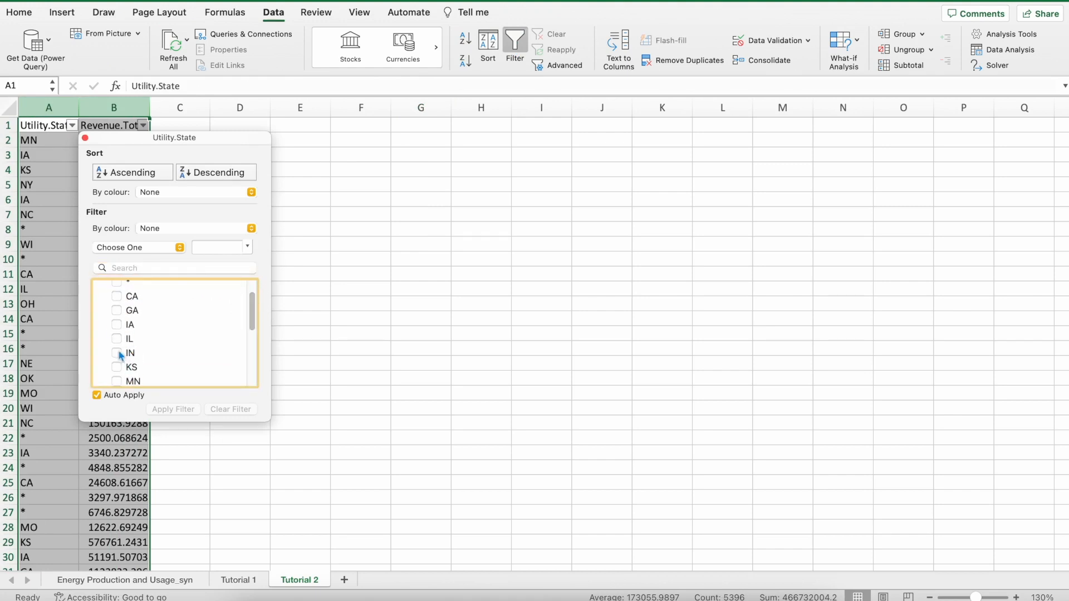
- Try the Utility.State filter with IA, add IL, and switch it to GA only
left_click(122, 326)
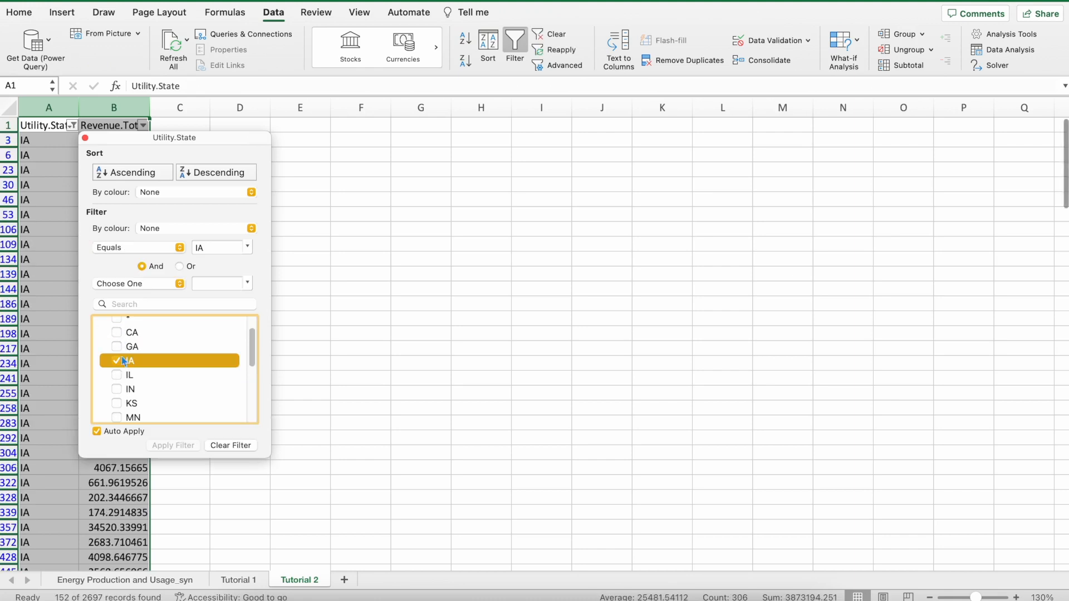
left_click(117, 374)
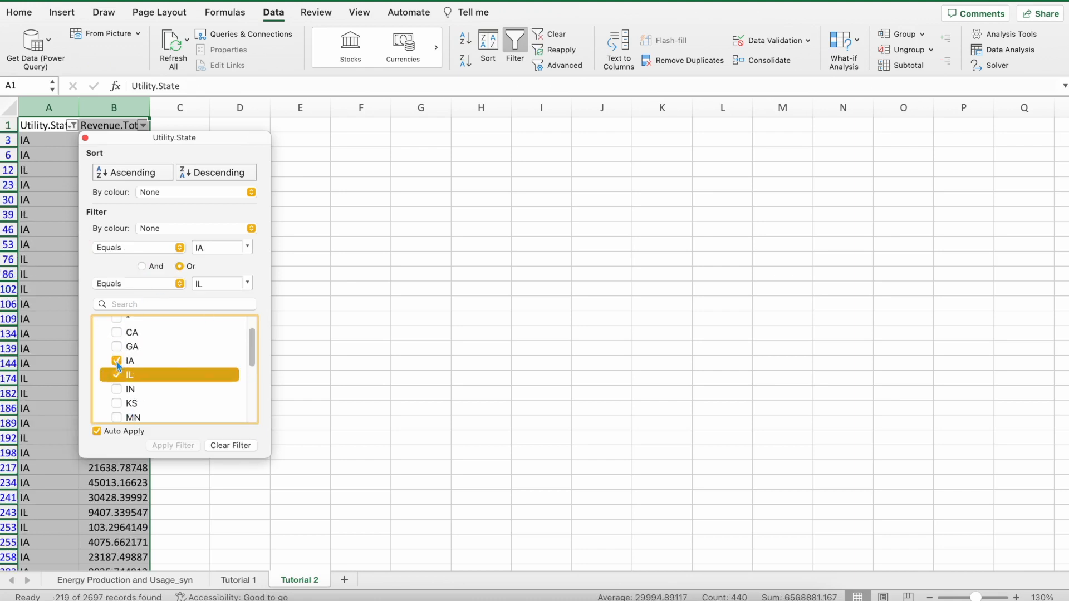
left_click(116, 361)
left_click(114, 347)
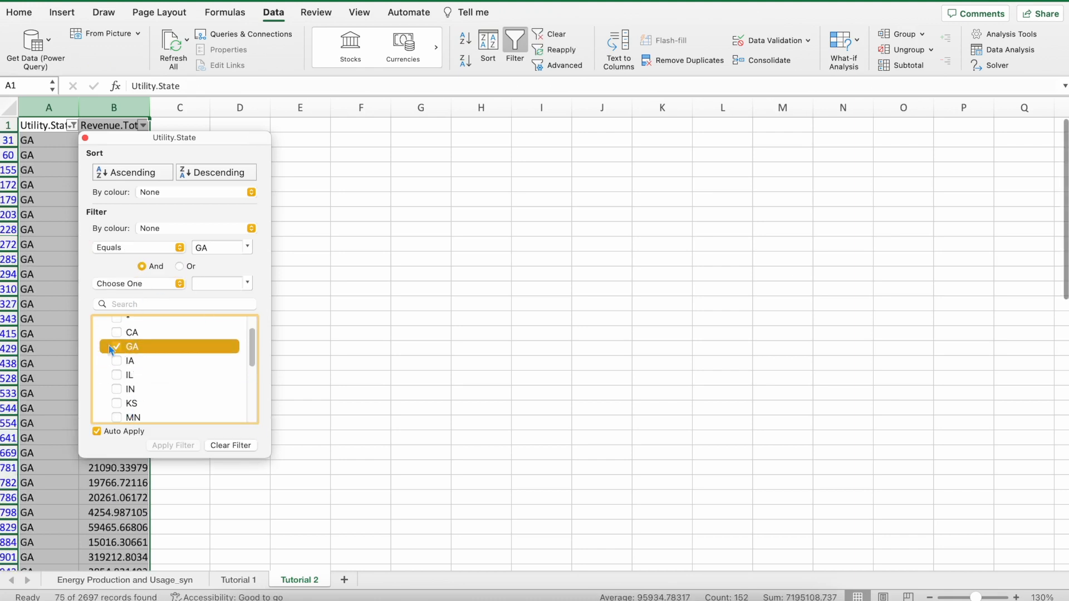
scroll(139, 362, "down", 5)
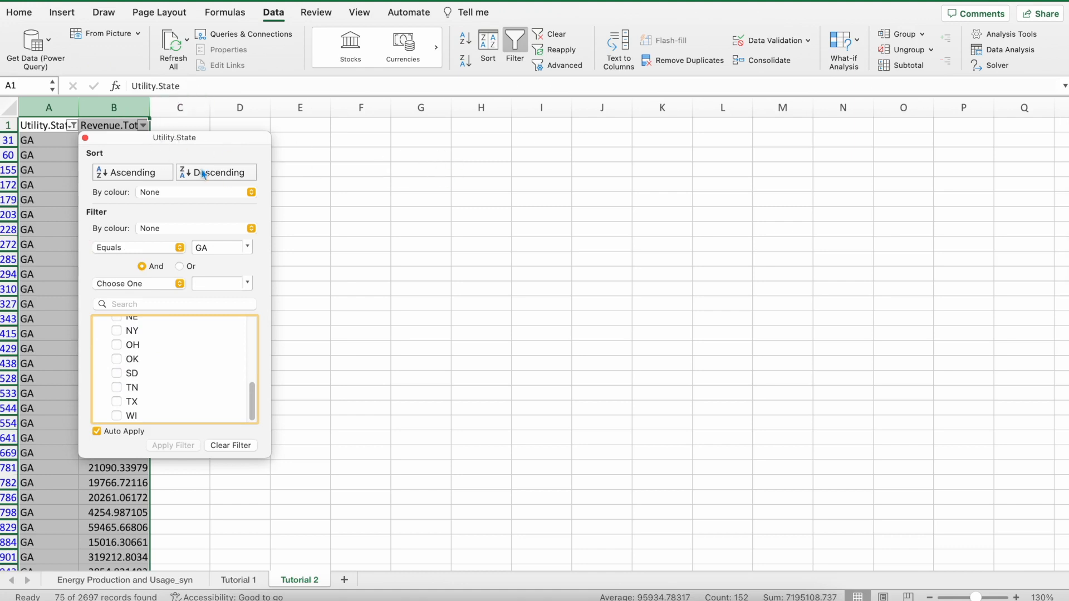
- Move the filter window off the data, reset the Utility.State selection to show only MN, and close the window
left_click_drag(187, 144, 455, 153)
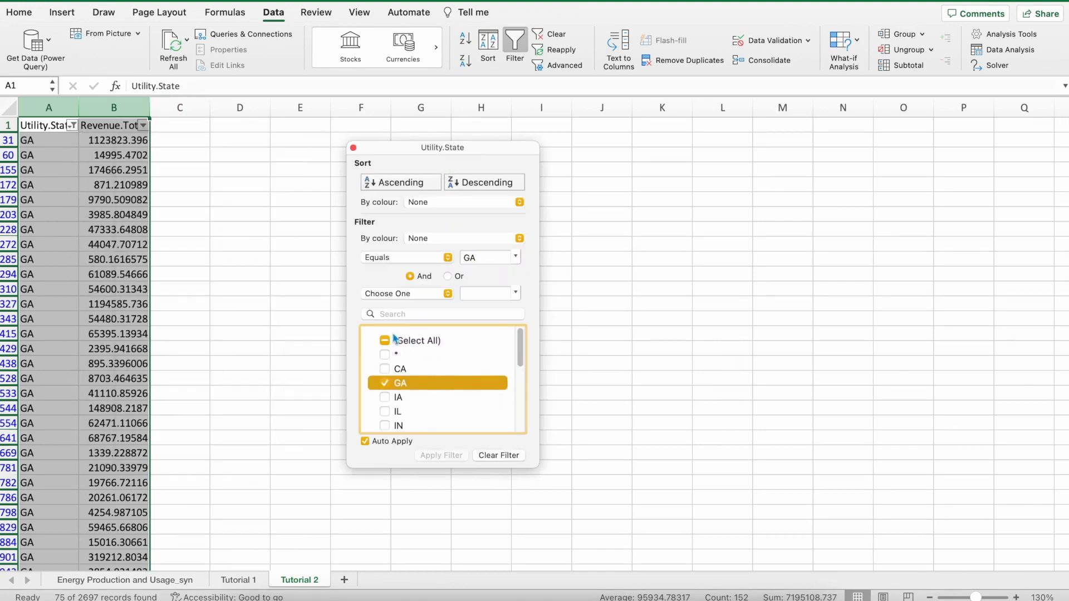
left_click(384, 342)
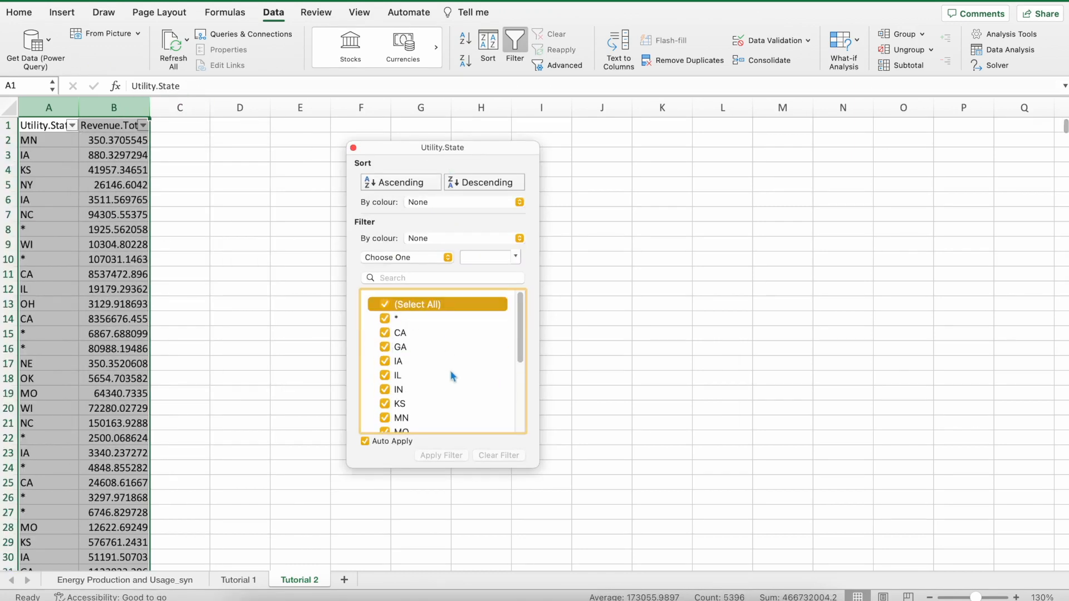
left_click(386, 305)
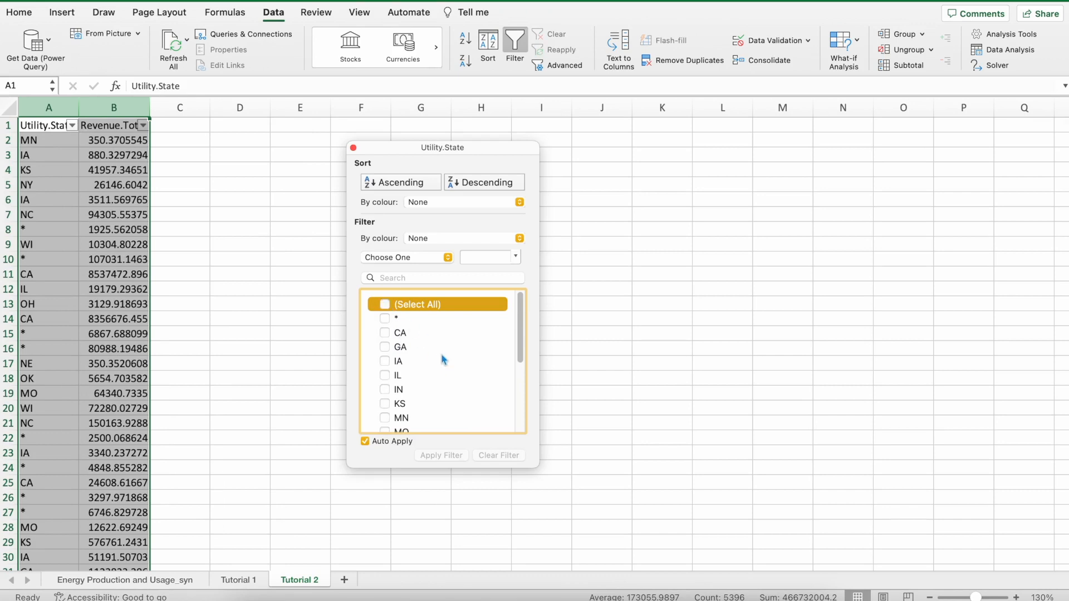
scroll(441, 353, "down", 3)
scroll(391, 340, "up", 2)
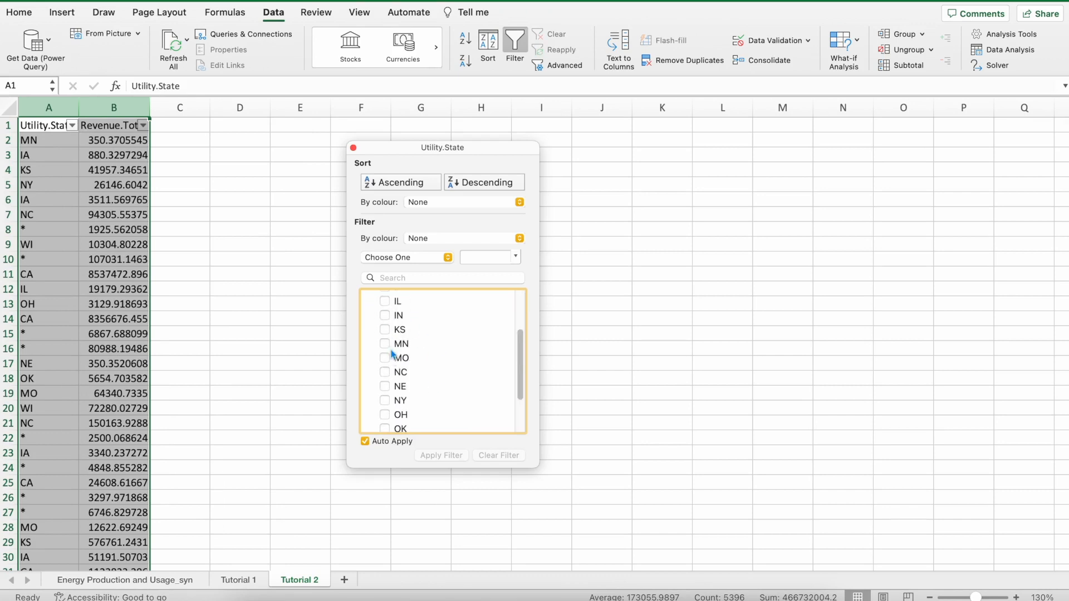
left_click(384, 341)
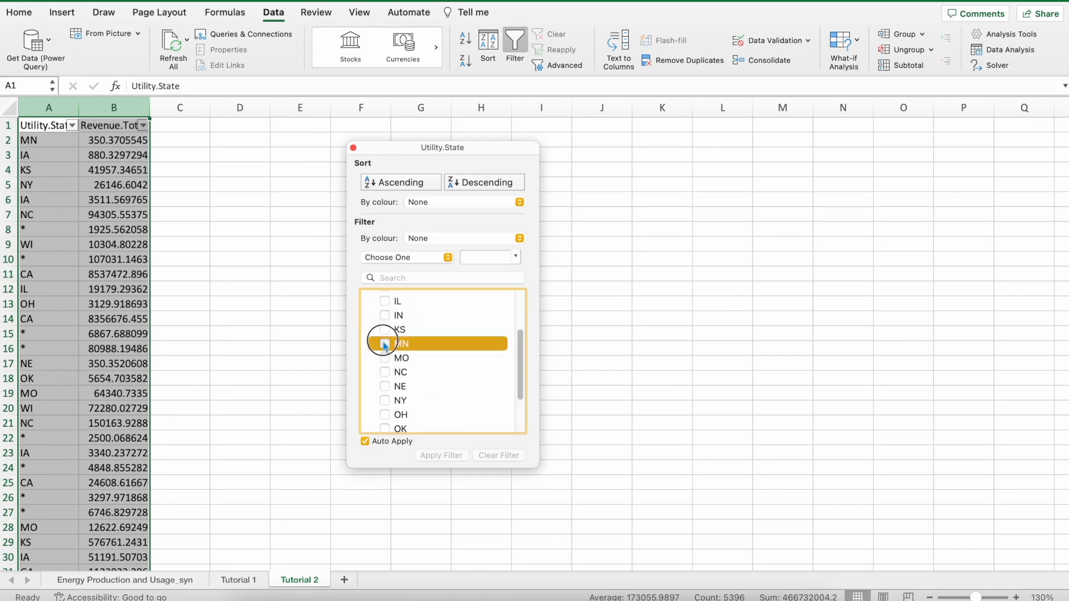
left_click(353, 147)
left_click(282, 201)
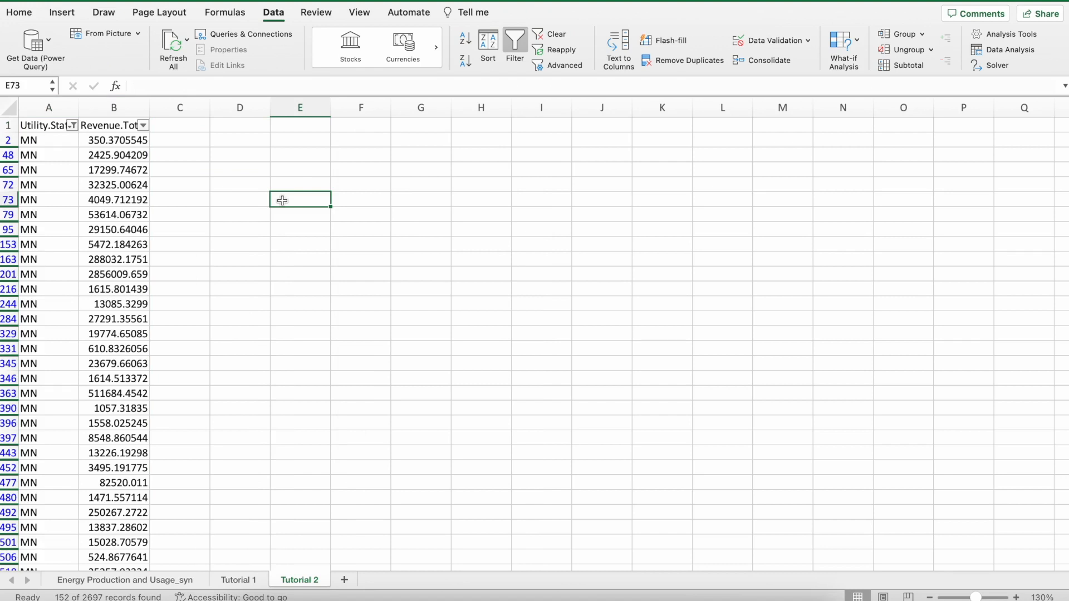
- Enter the bold note "Condition - highlight green if TR > 10000" in cell D48
left_click(260, 157)
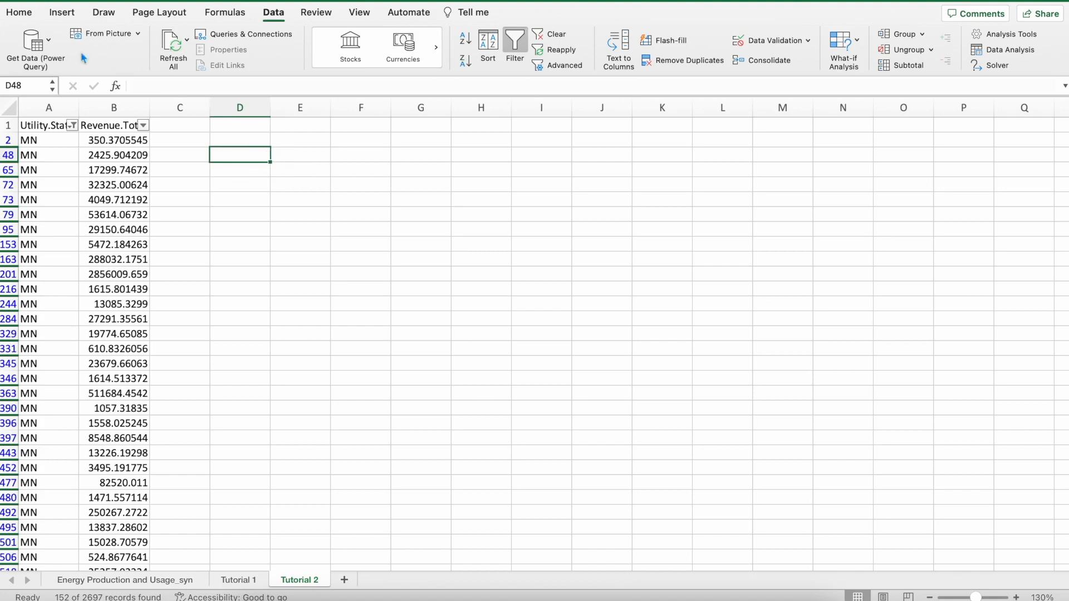
left_click(19, 12)
type("Condition")
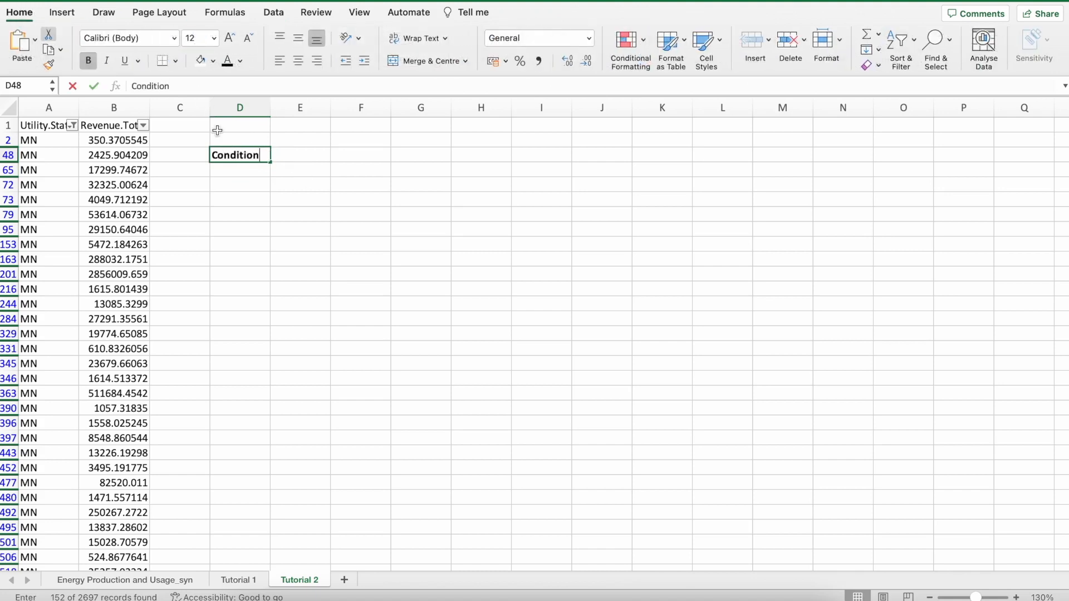
type(" -")
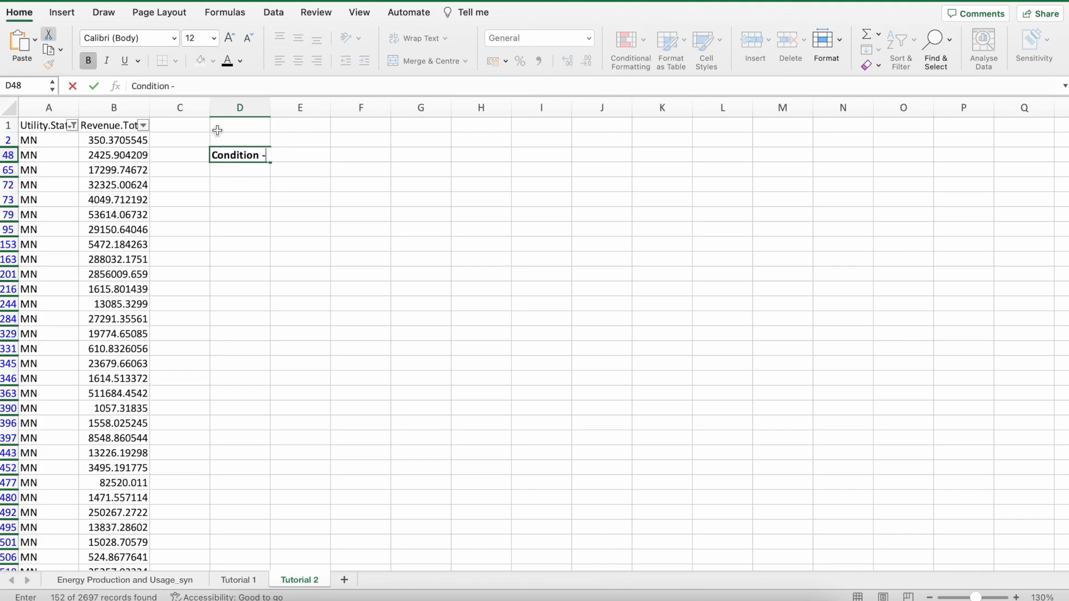
type("-highlight green if TR > 10000")
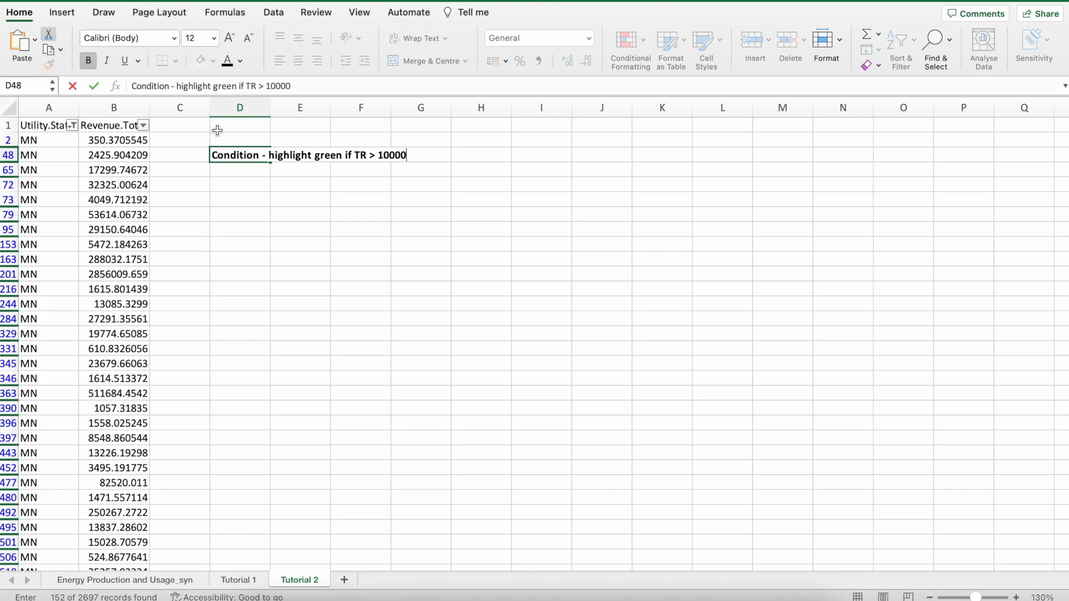
key("Return")
- Enter the bold note "Condition 2 - highlight red if TR < 10000" in cell D65
type("Cond")
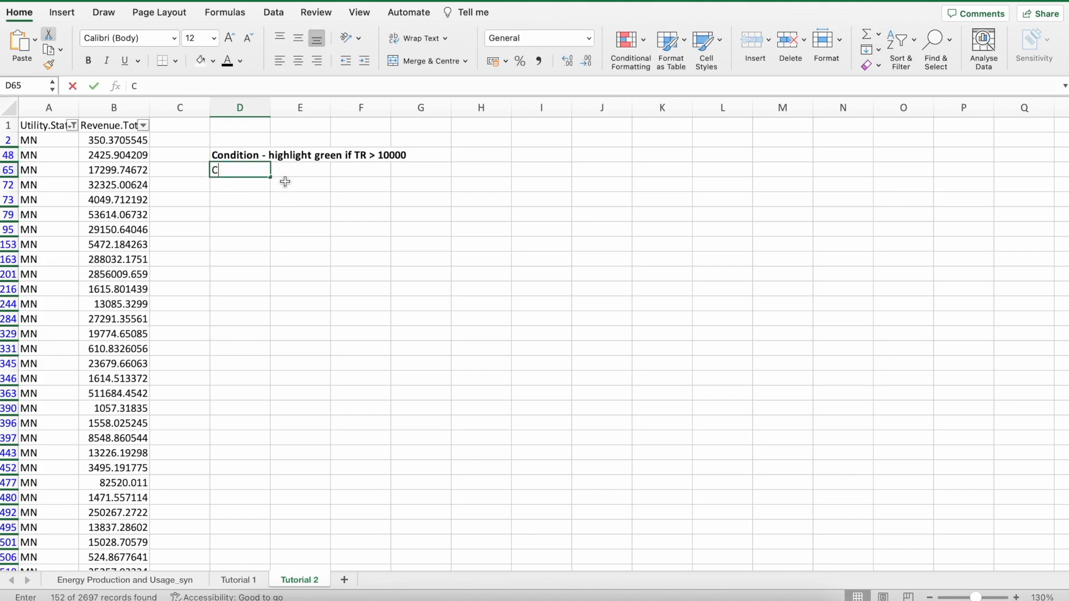
key("BackSpace")
key("BackSpace")
type("Condi")
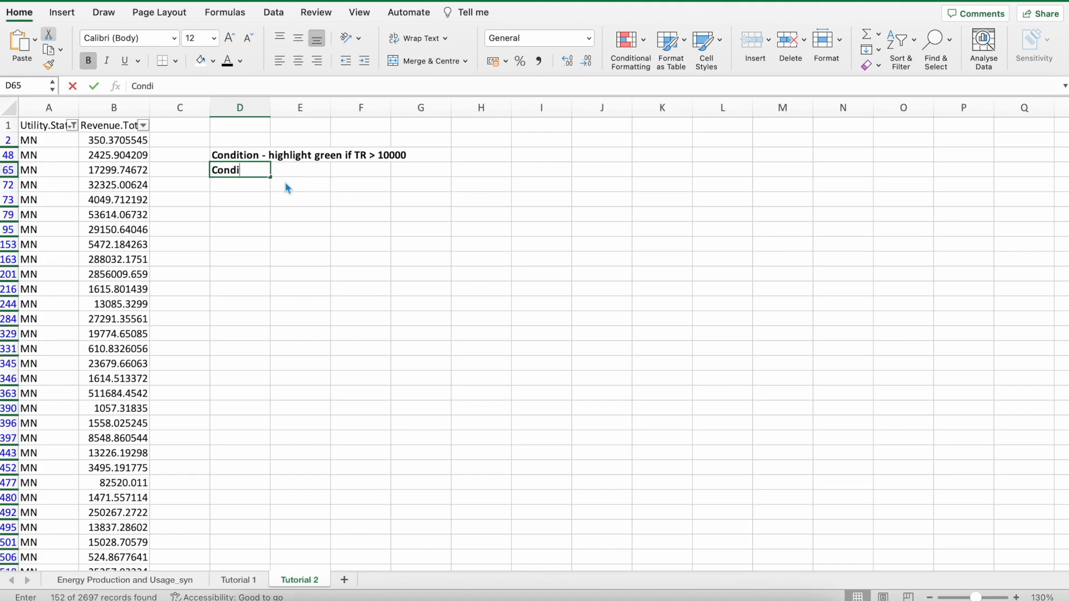
type("tion 2 - high")
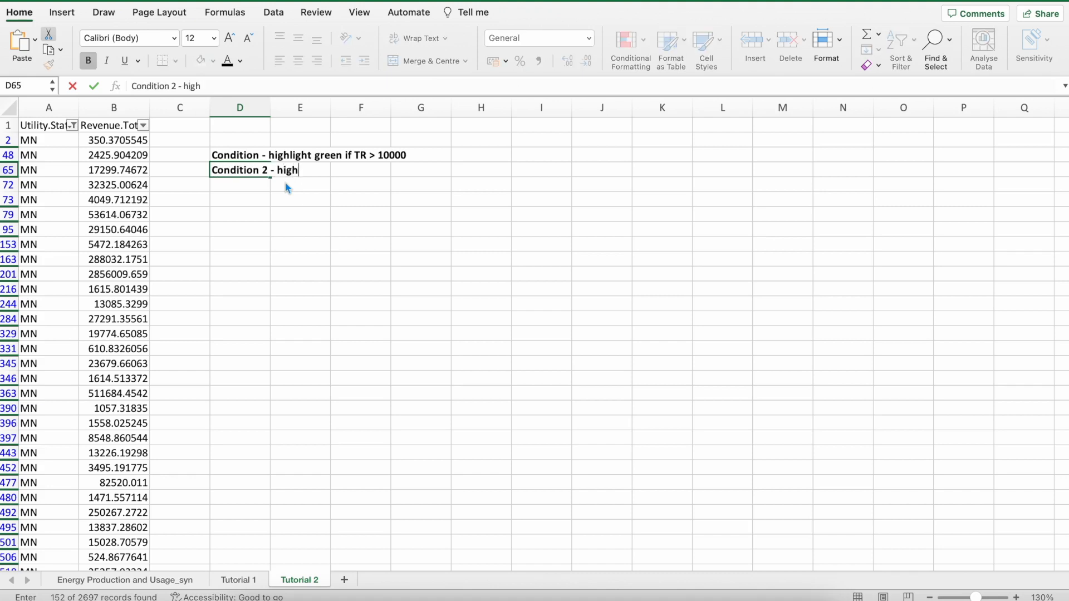
type("light red if TR < 10000")
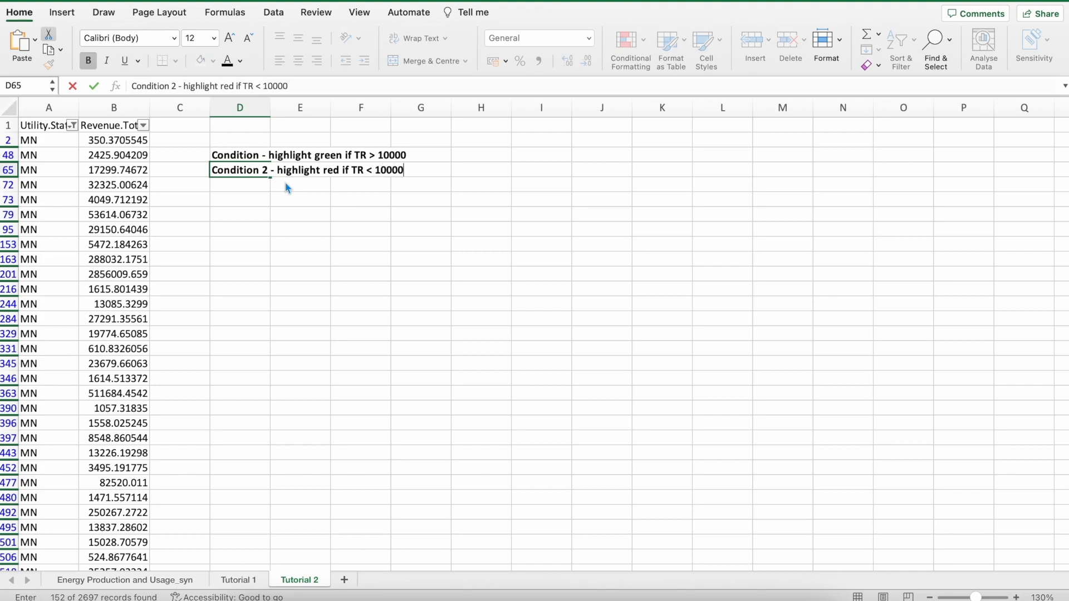
key("Return")
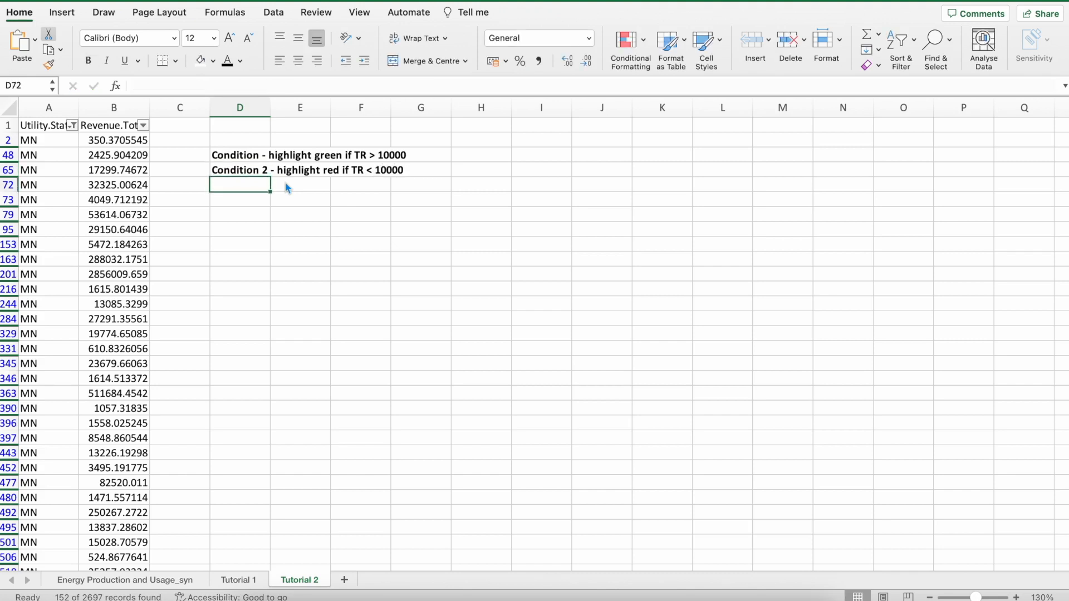
- Autofit column D to the width of the two condition notes, and select an empty cell beside them
double_click(270, 104)
left_click(562, 304)
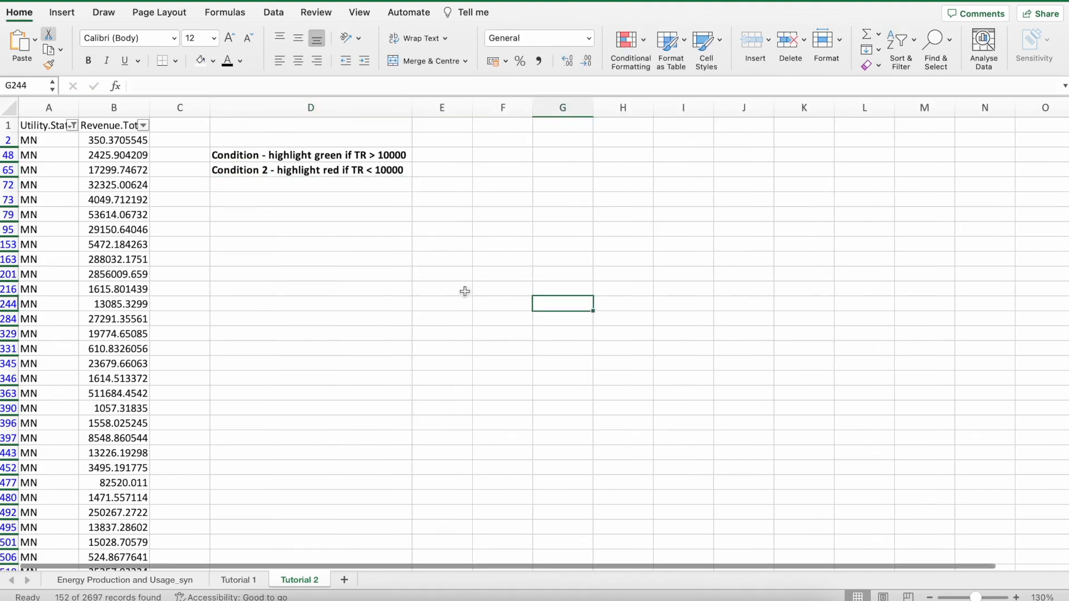
left_click(341, 154)
left_click(352, 169)
left_click(504, 172)
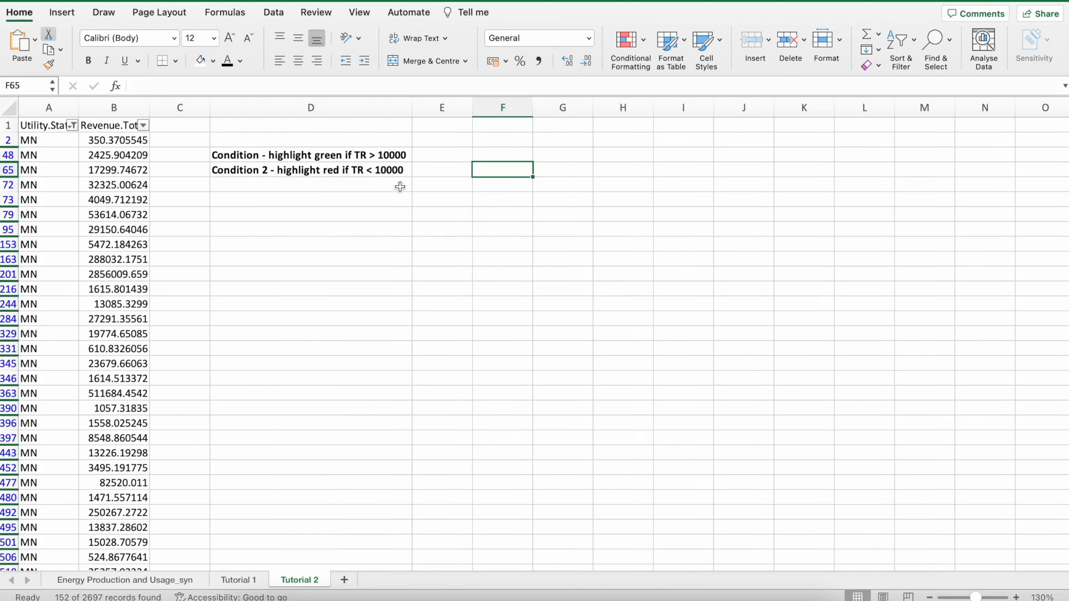
left_click(510, 182)
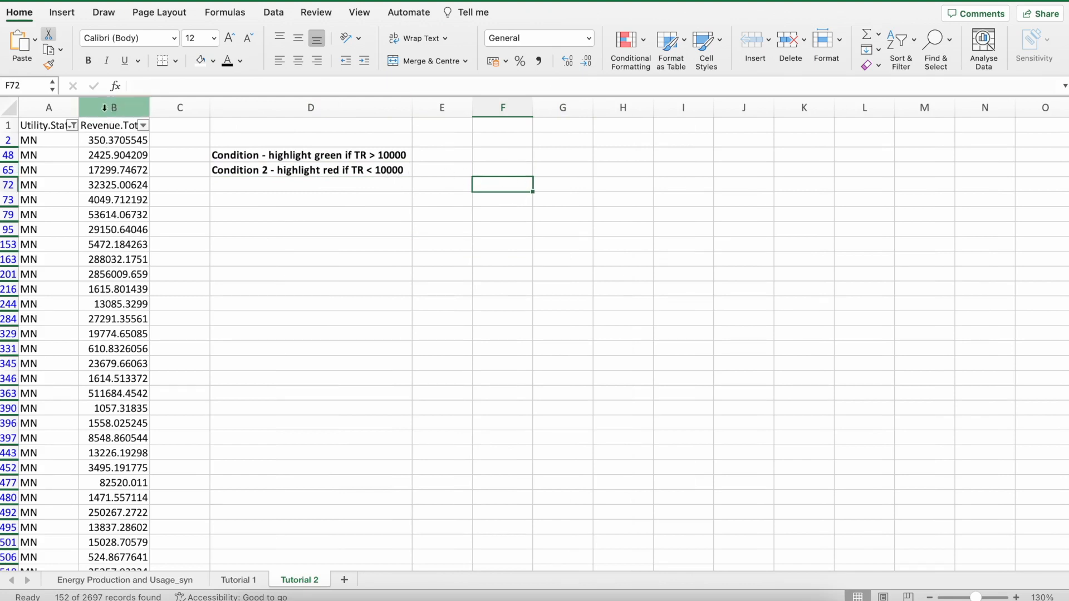
- Start a Greater Than highlight rule for the whole Revenue.Total column, keep the Classic style, and shift the rule window slightly
left_click(104, 108)
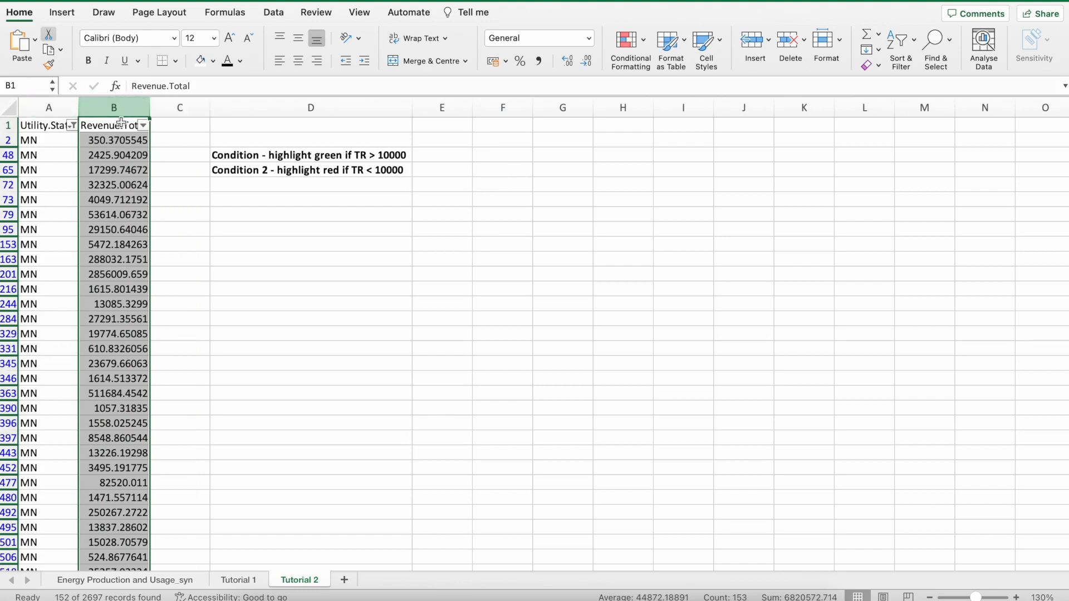
left_click(221, 142)
left_click(140, 115)
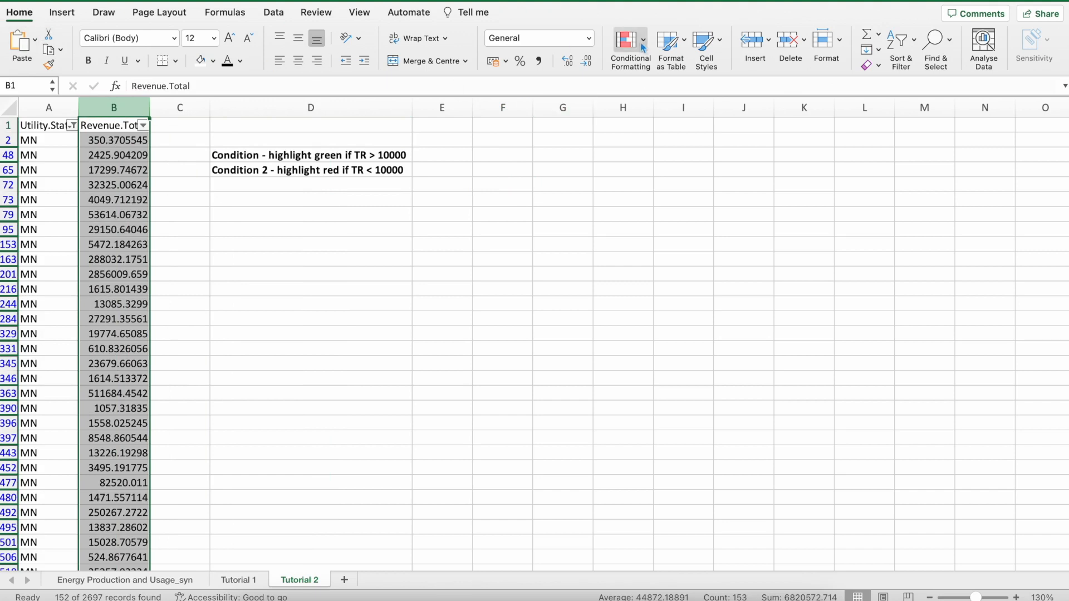
left_click(643, 45)
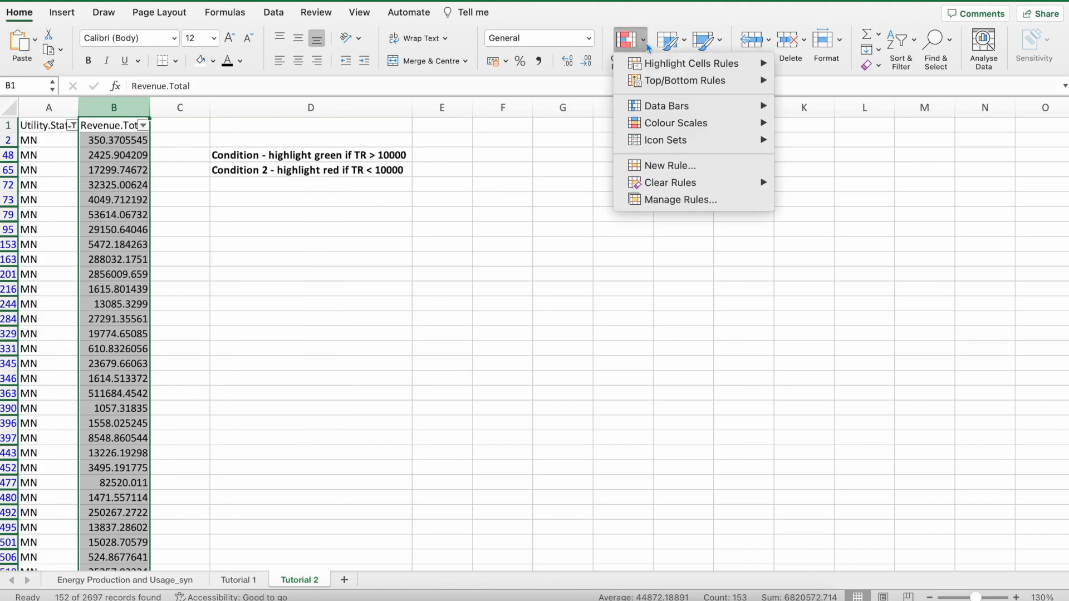
mouse_move(650, 67)
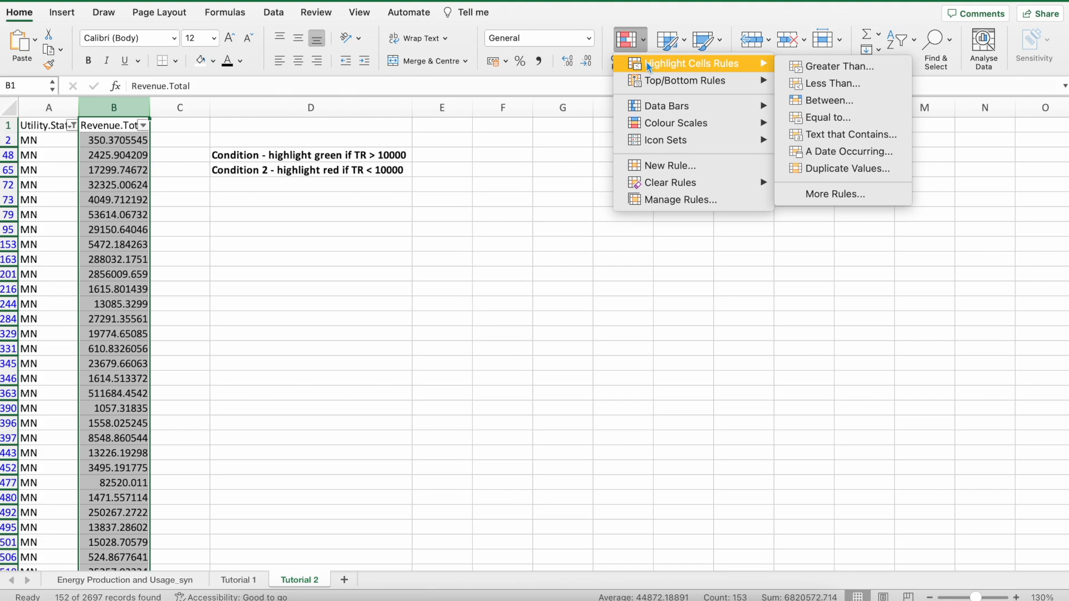
left_click(827, 67)
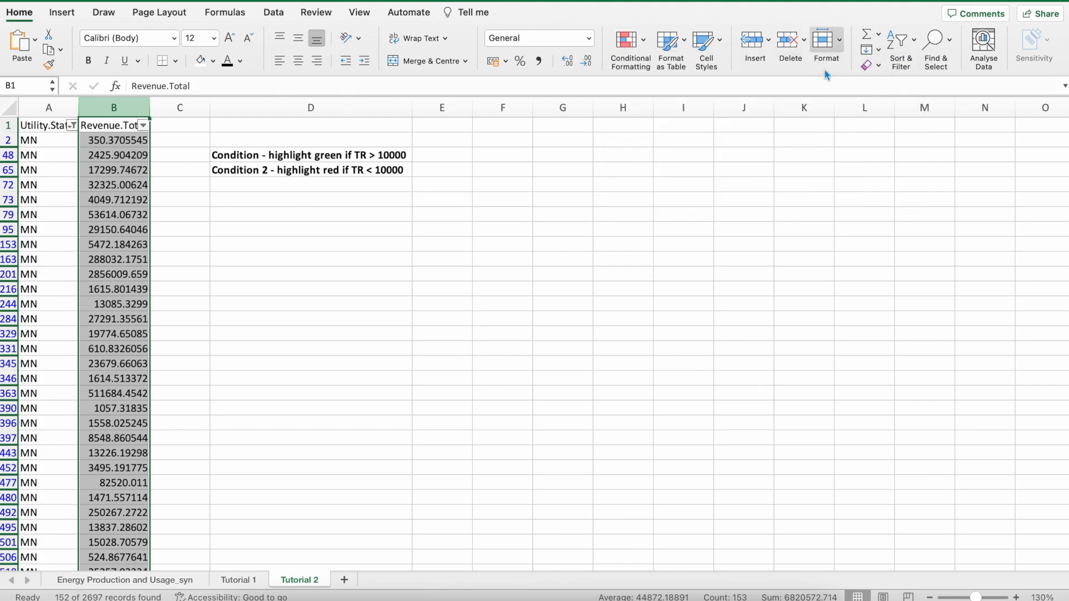
left_click(581, 173)
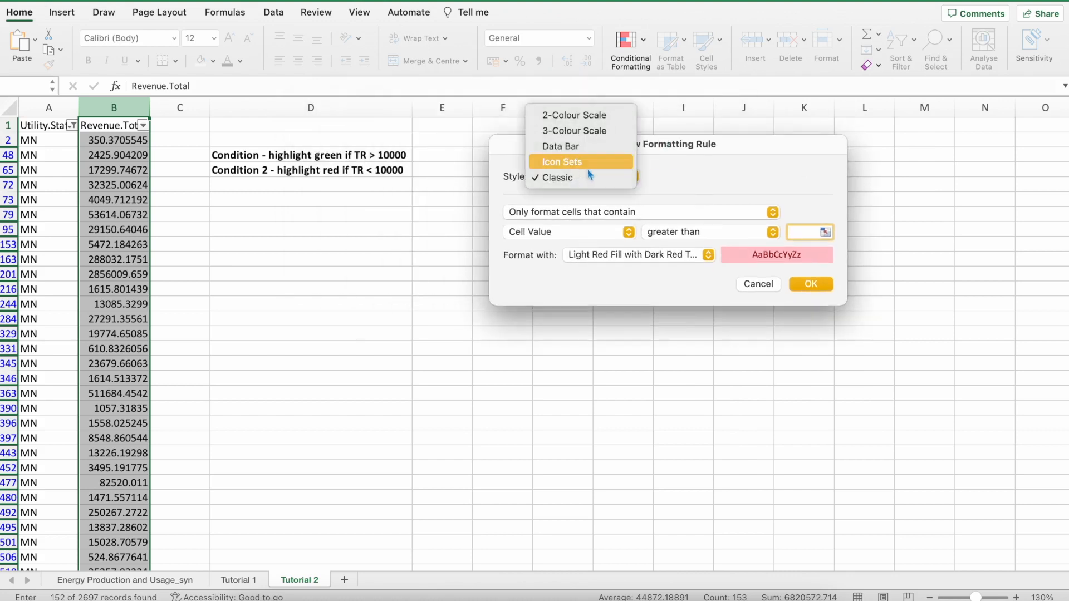
left_click(678, 162)
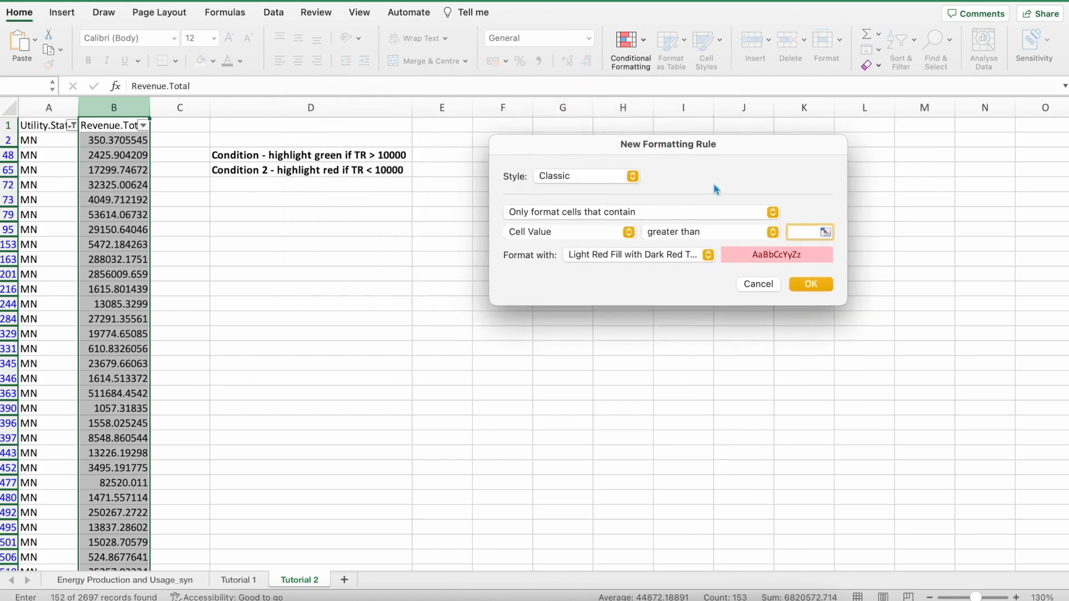
left_click_drag(716, 151, 702, 156)
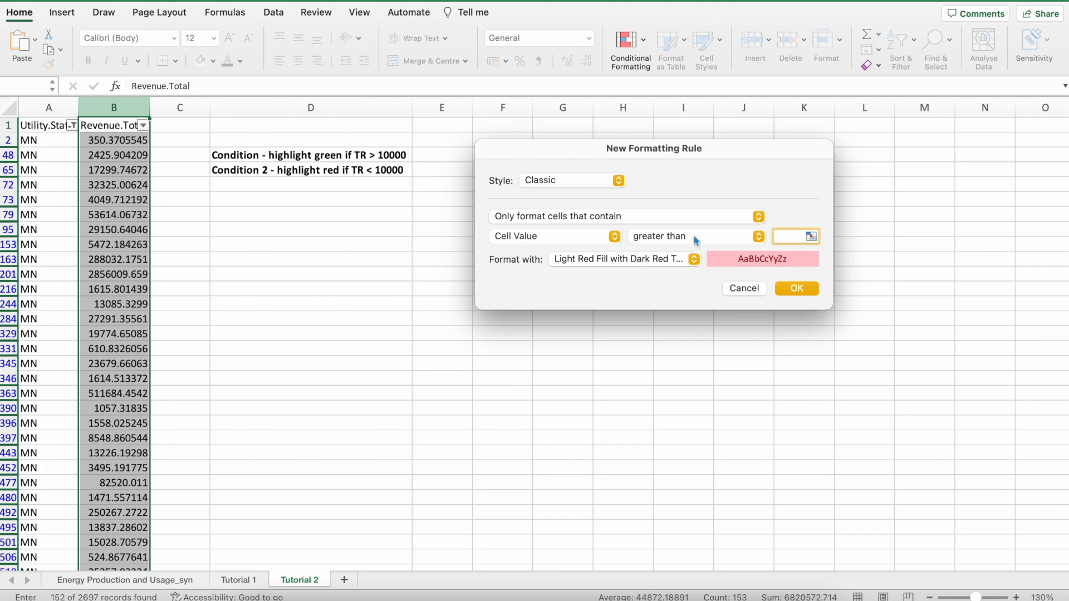
- Set the rule to format cell values greater than 10000 with Green Fill with Dark Green Text
left_click(387, 159)
left_click(539, 239)
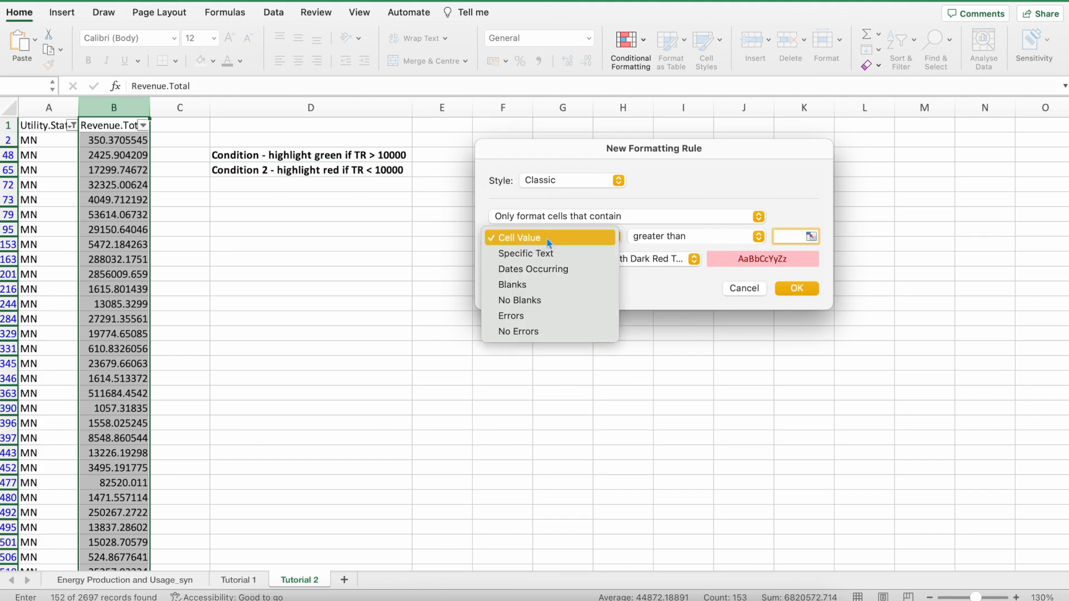
left_click(690, 236)
left_click(689, 236)
left_click(690, 239)
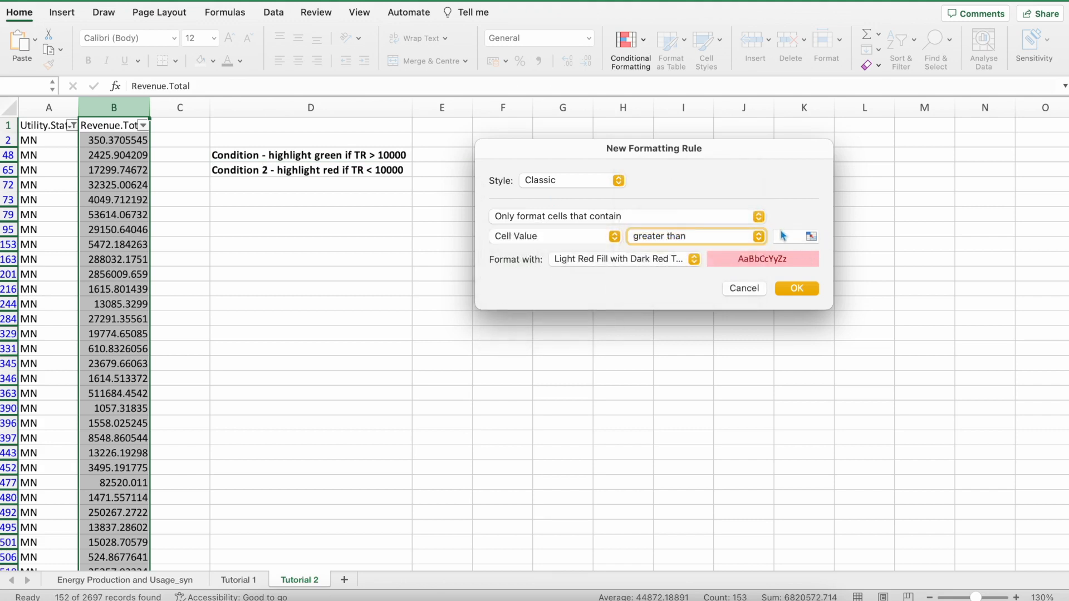
type("100")
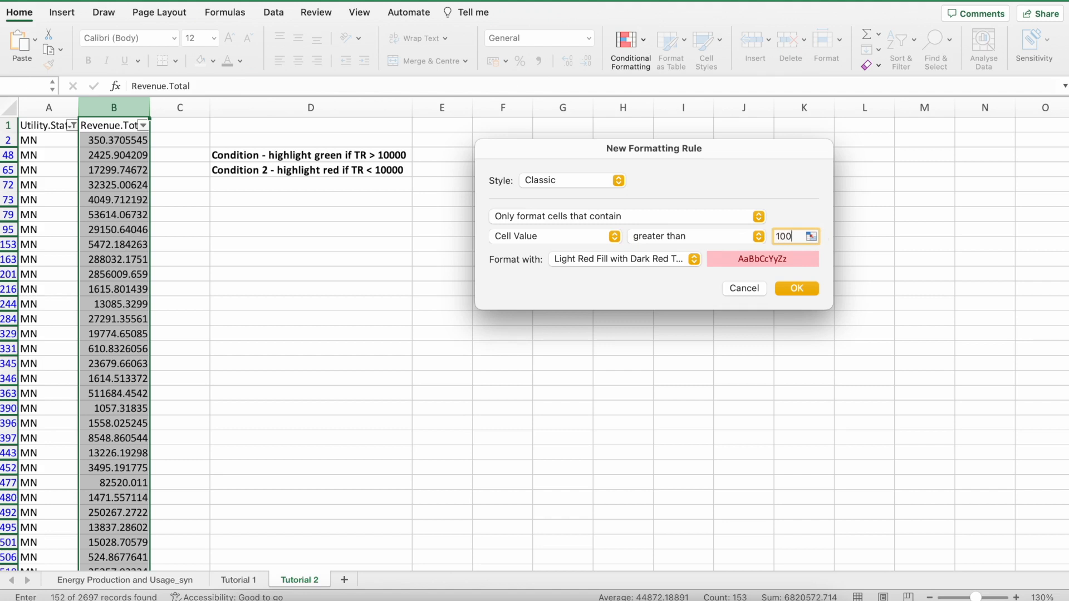
type("00")
left_click(590, 264)
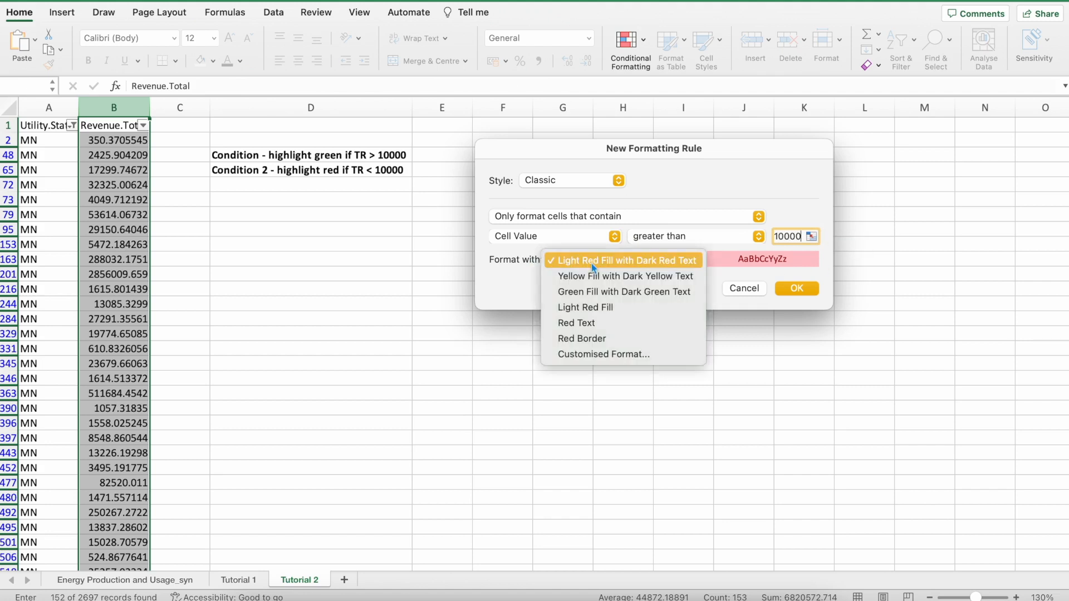
left_click(624, 292)
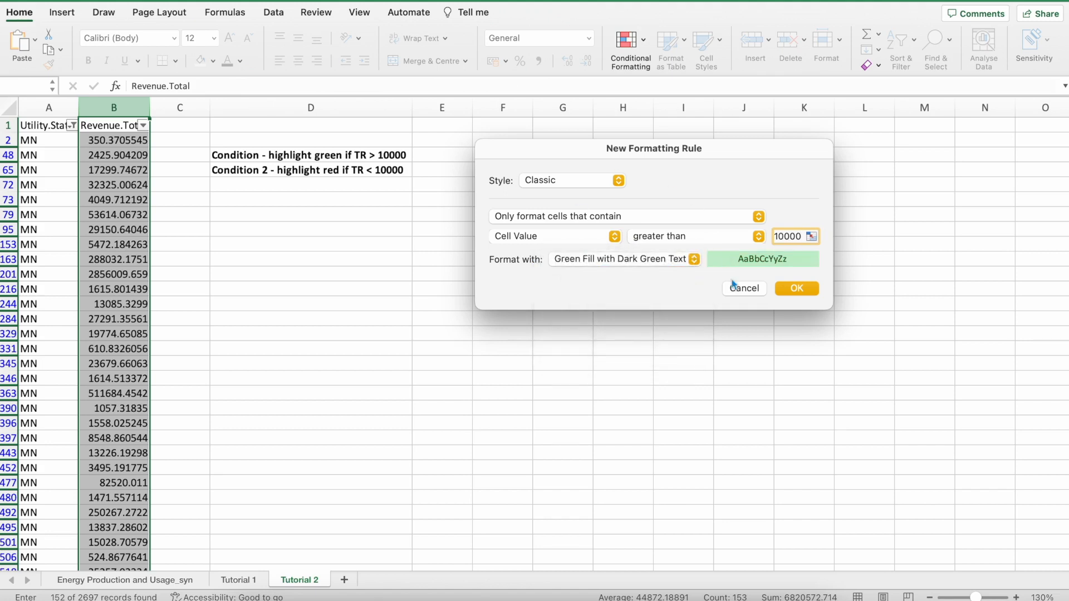
- Examine the number, font, border and fill options of the rule's customised format, and leave them without making changes
left_click(654, 260)
left_click(575, 322)
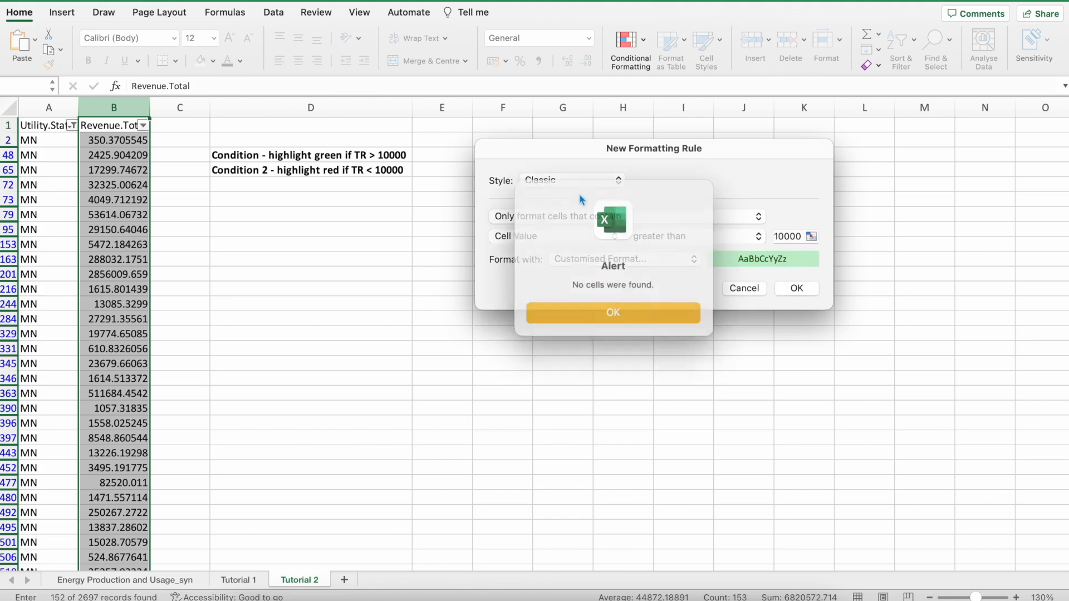
left_click(624, 309)
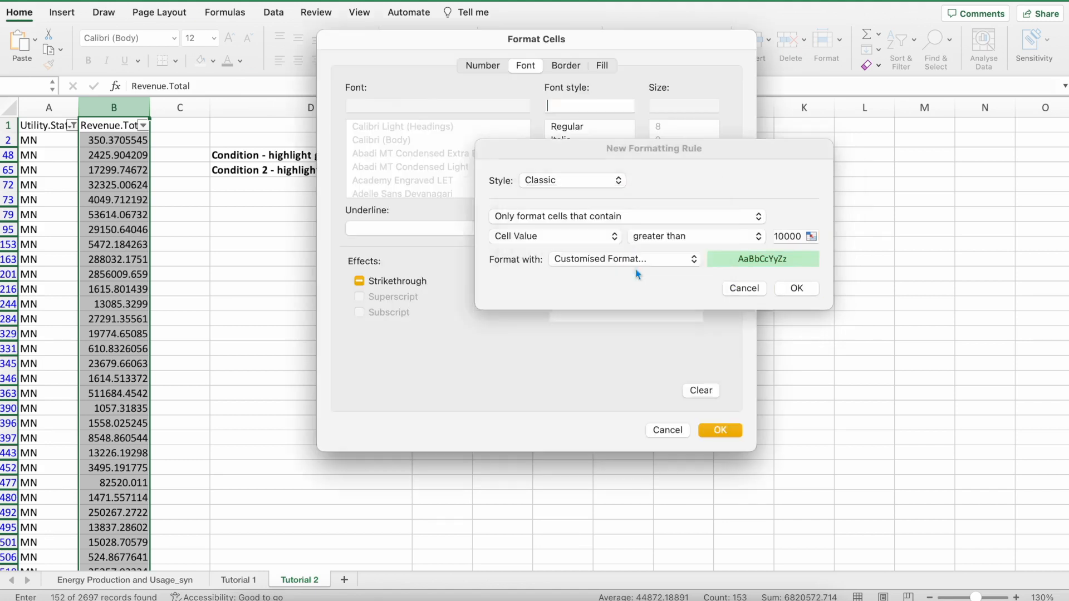
left_click(483, 65)
left_click(386, 108)
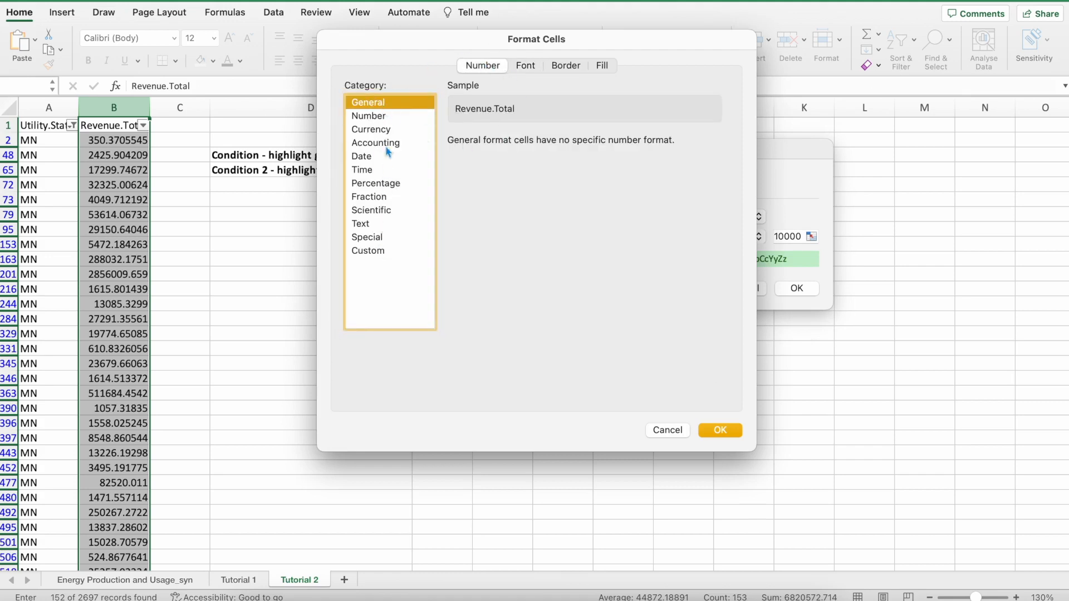
left_click(370, 118)
left_click(372, 129)
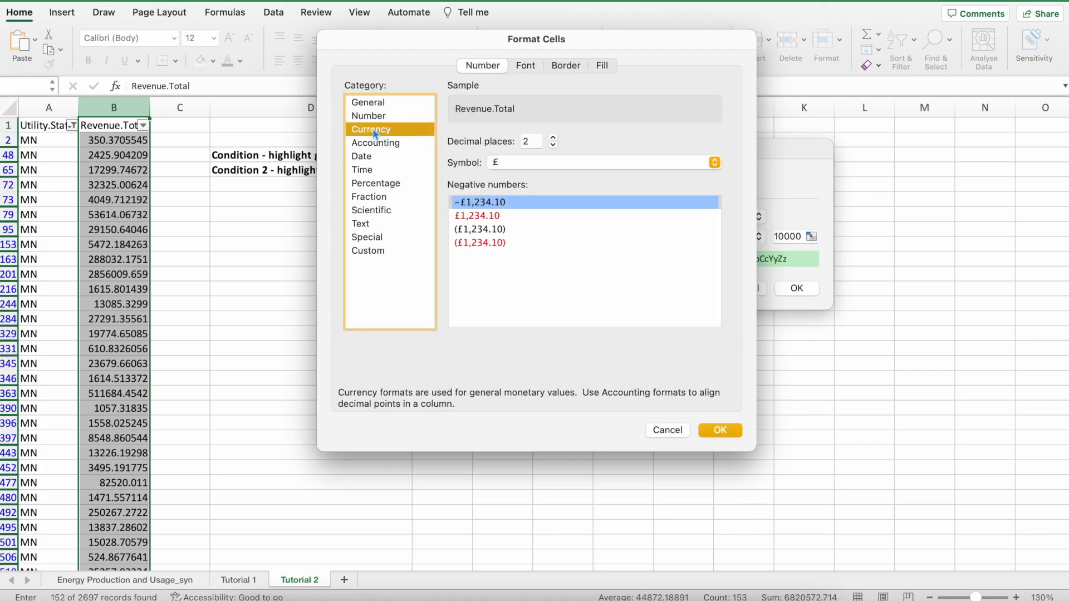
left_click(525, 66)
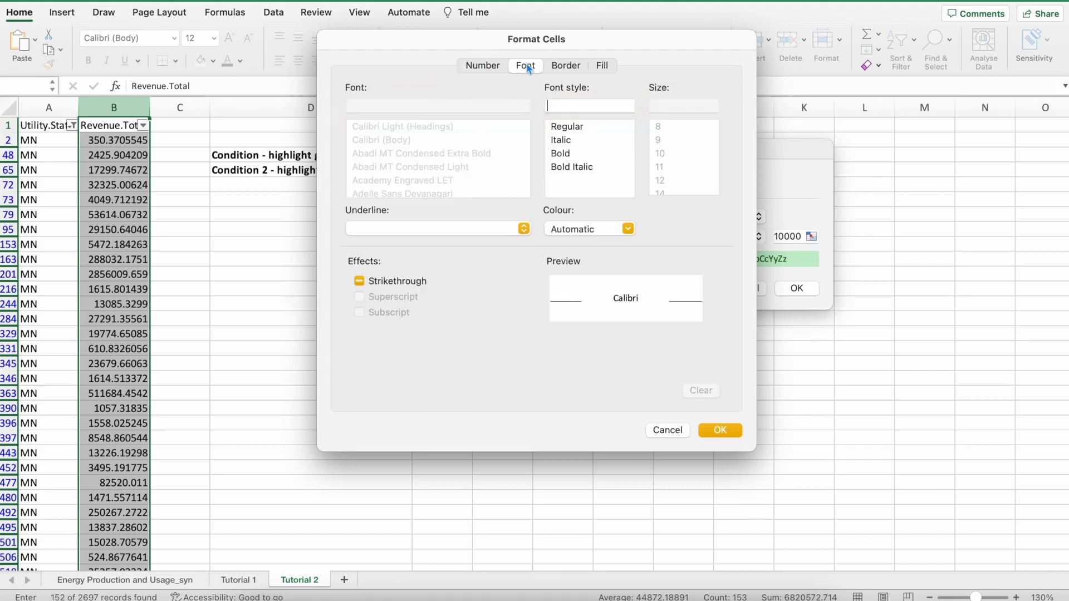
left_click(564, 65)
left_click(603, 66)
left_click(385, 124)
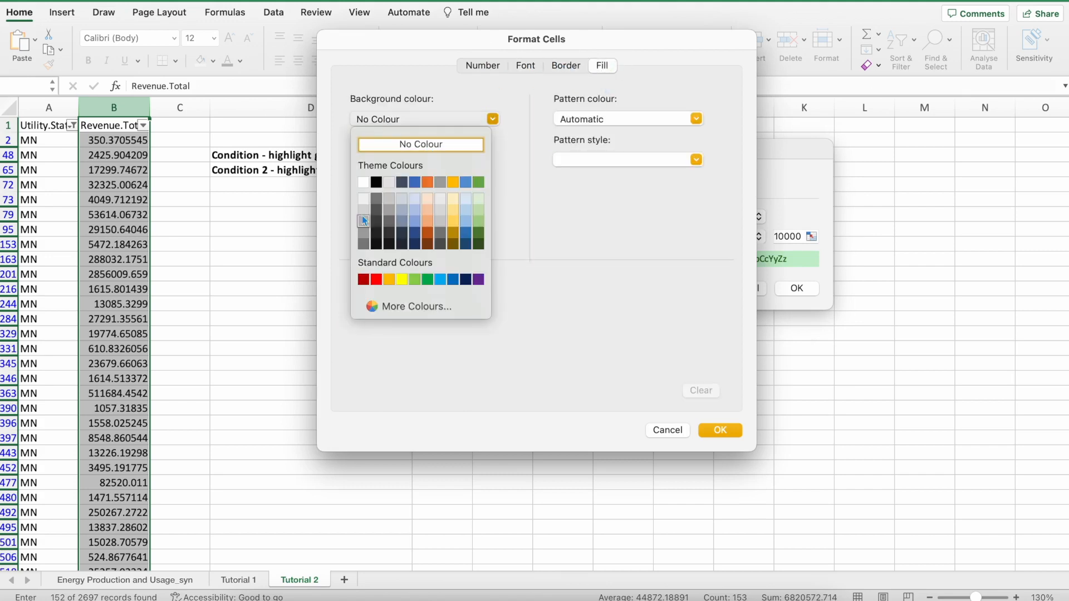
left_click(596, 258)
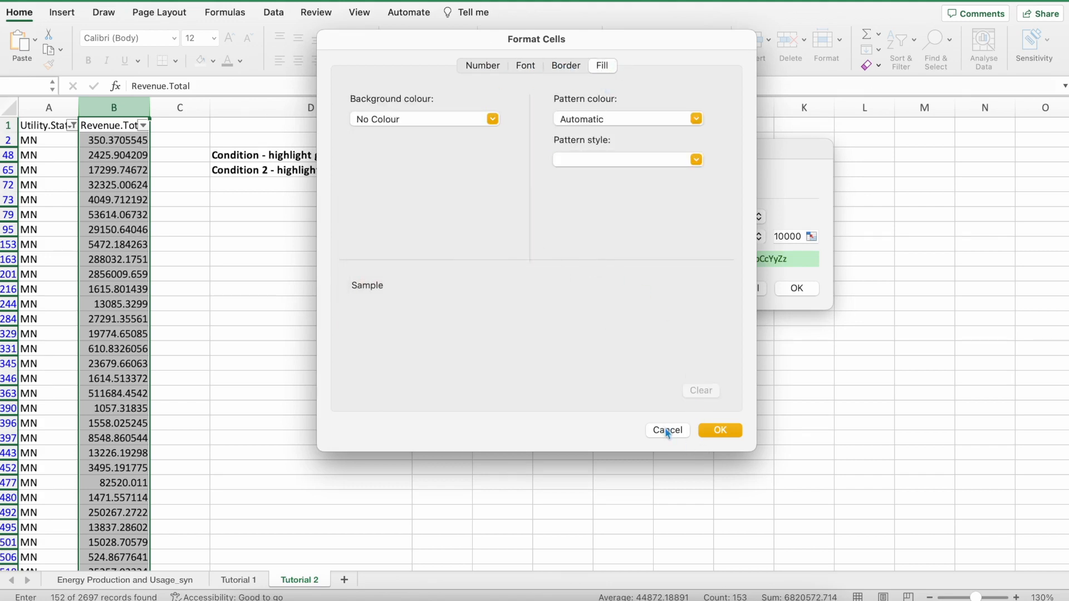
left_click(404, 124)
left_click(633, 294)
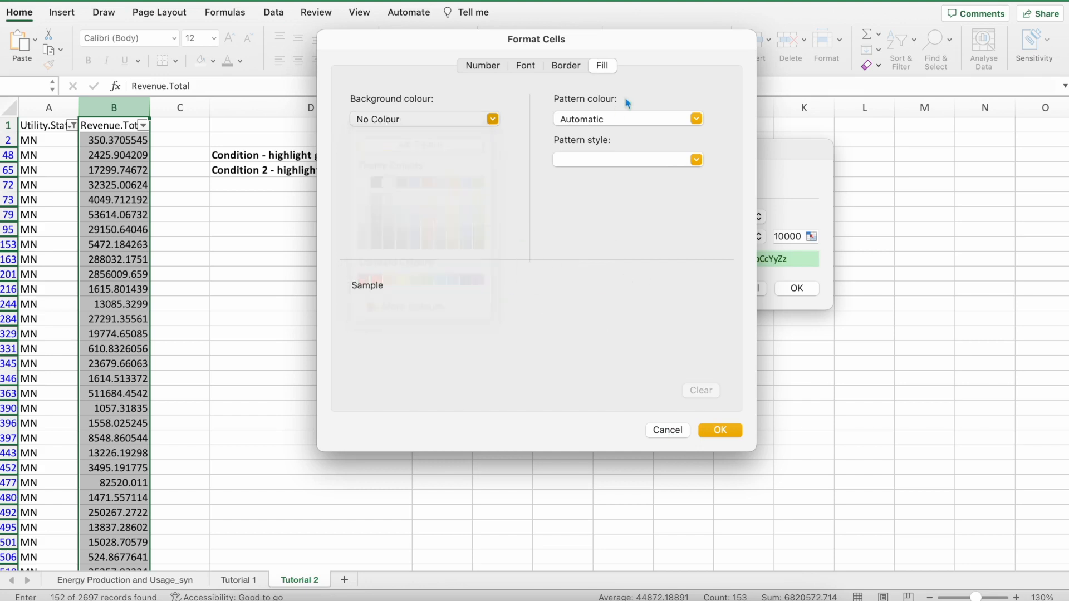
left_click(668, 430)
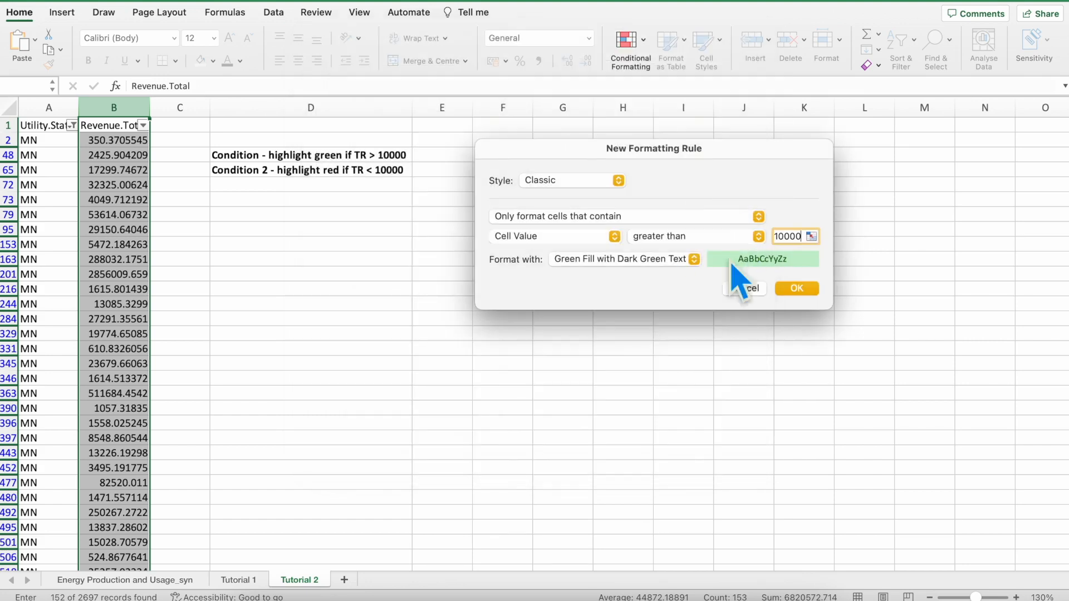
- Apply the green highlight rule to the Revenue.Total column and select an empty cell in column D
left_click(803, 285)
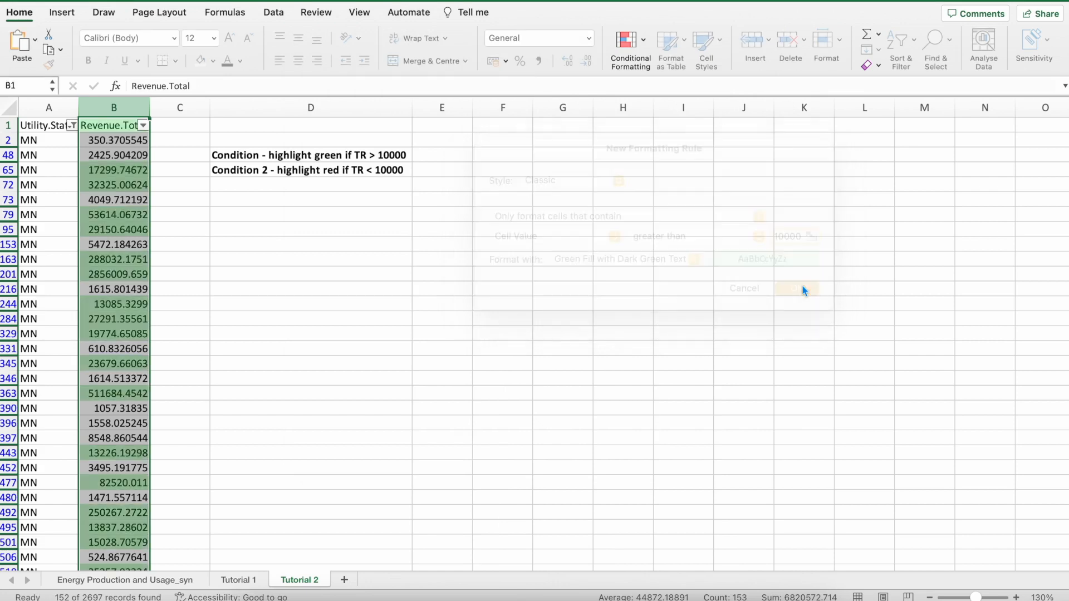
left_click(394, 255)
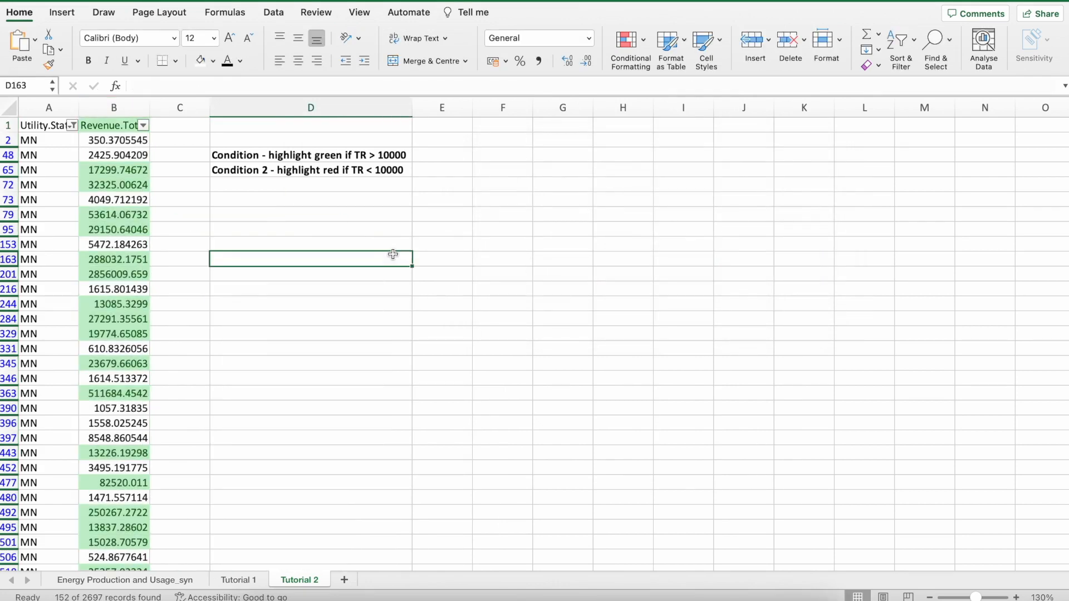
- Clear the conditional formatting rule from only the Revenue.Total header cell B1
left_click(124, 126)
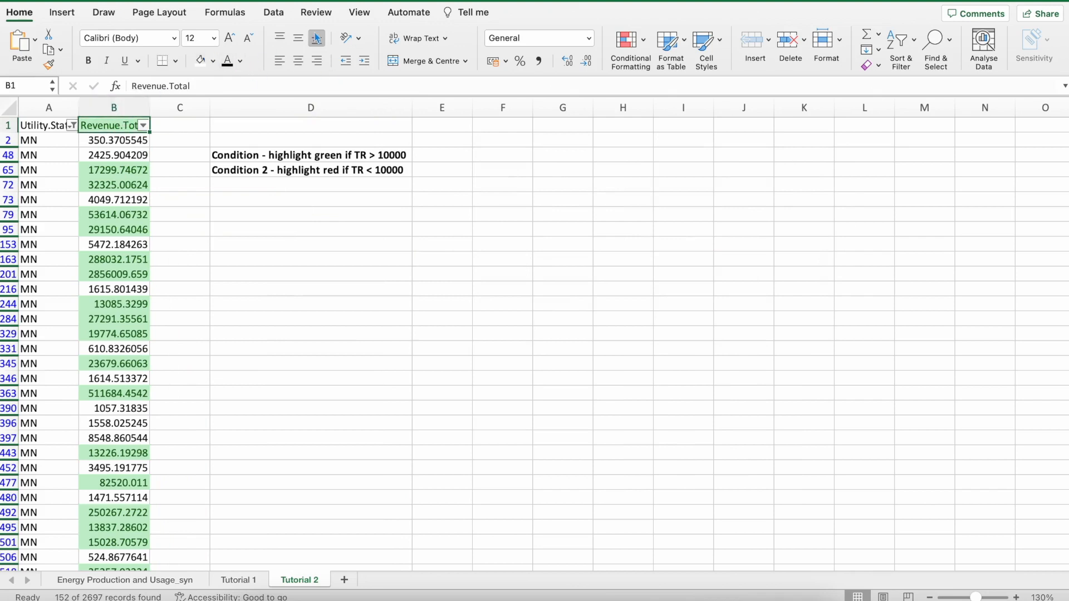
left_click(626, 42)
mouse_move(660, 65)
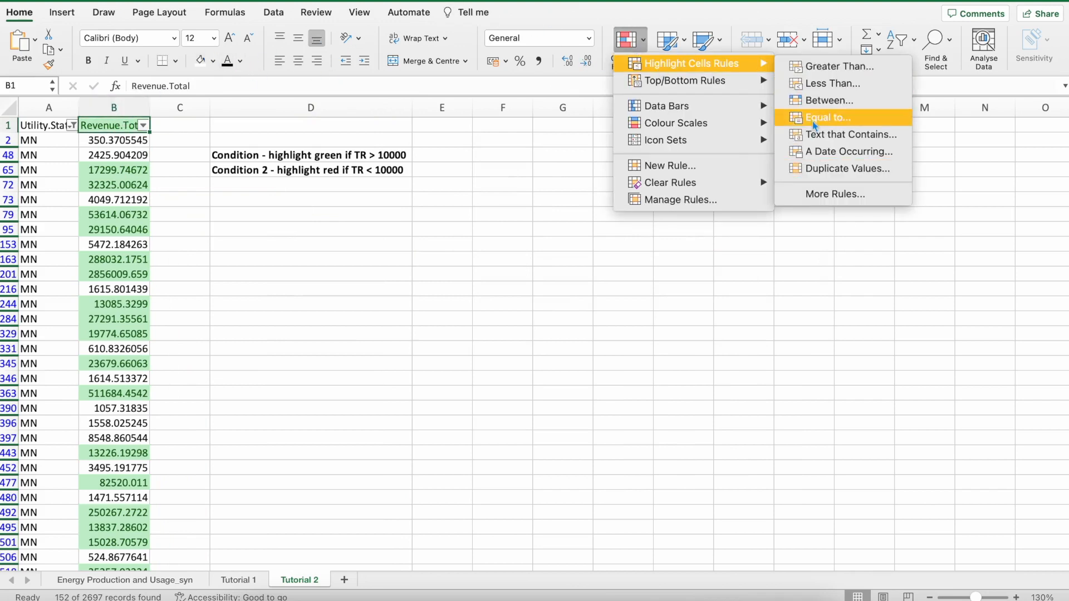
mouse_move(660, 186)
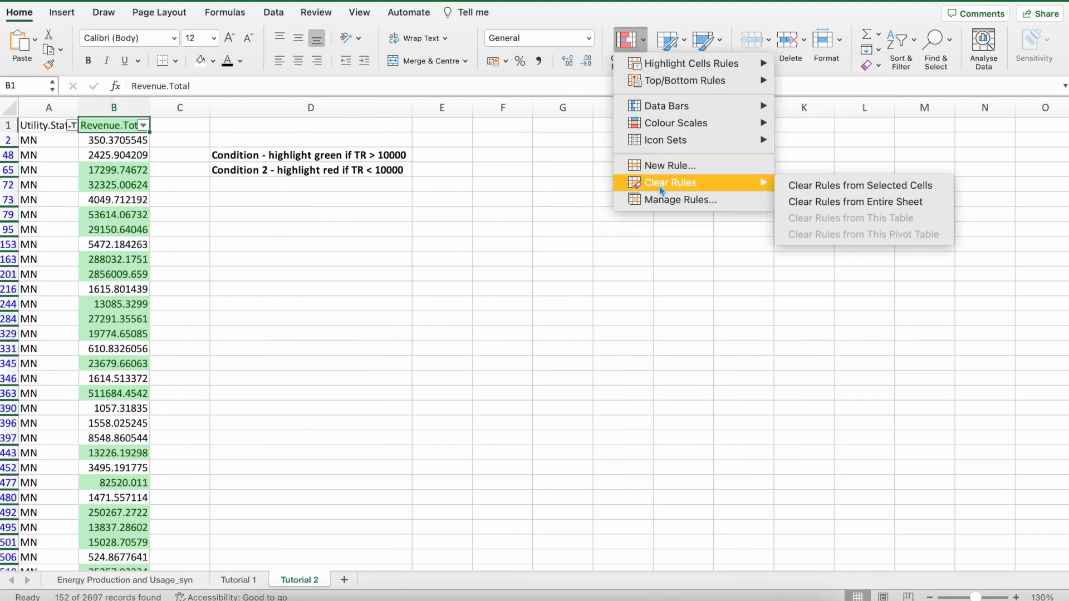
left_click(805, 189)
left_click(276, 219)
- Check the Revenue.Total header cell and review the available options for clearing rules without applying any
left_click(115, 129)
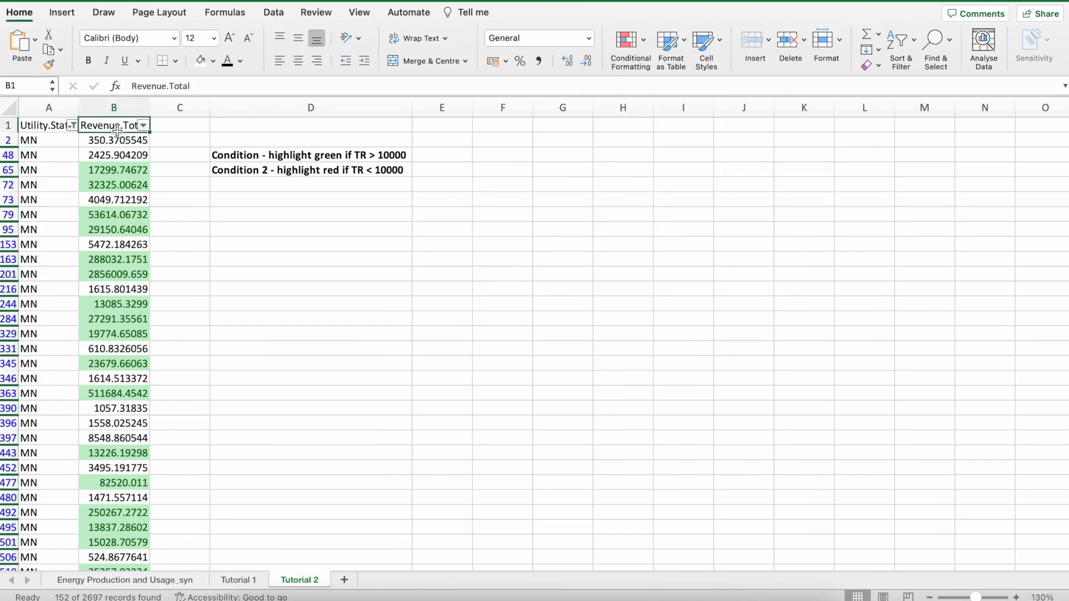
left_click(260, 185)
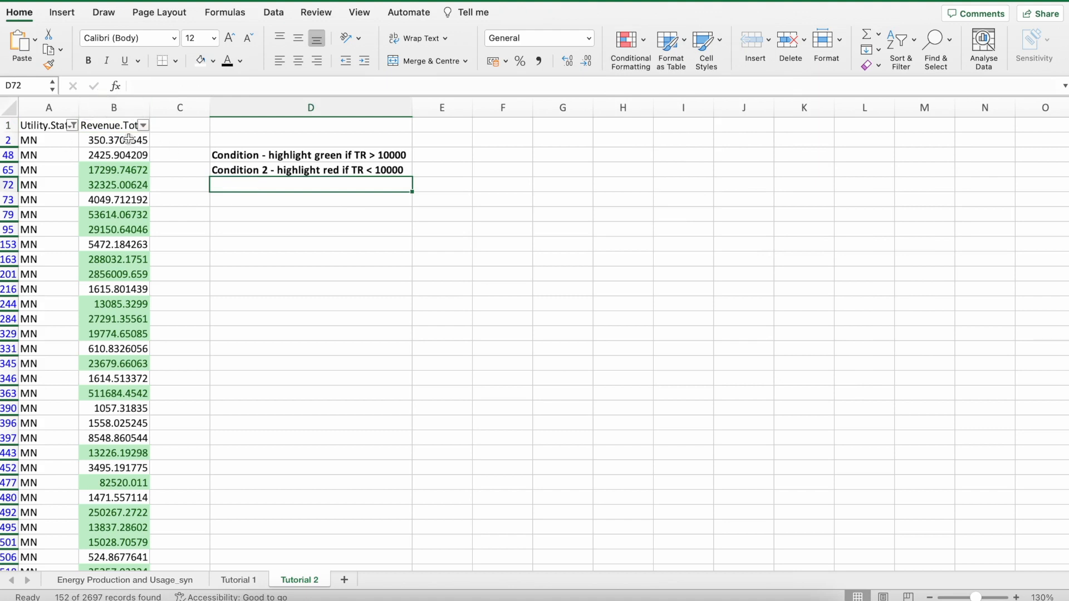
left_click(93, 129)
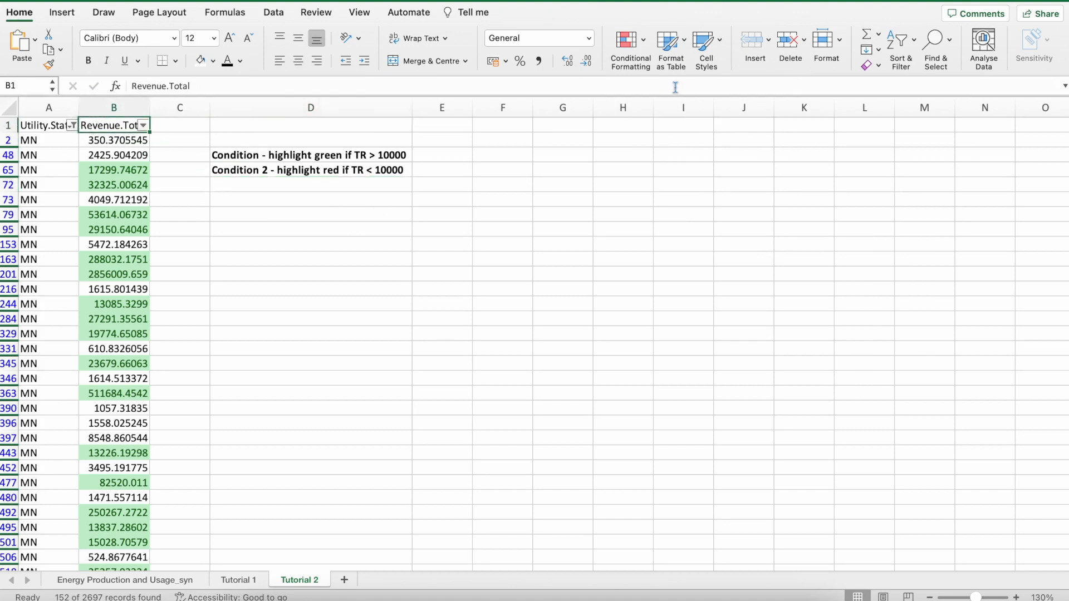
left_click(633, 54)
mouse_move(678, 186)
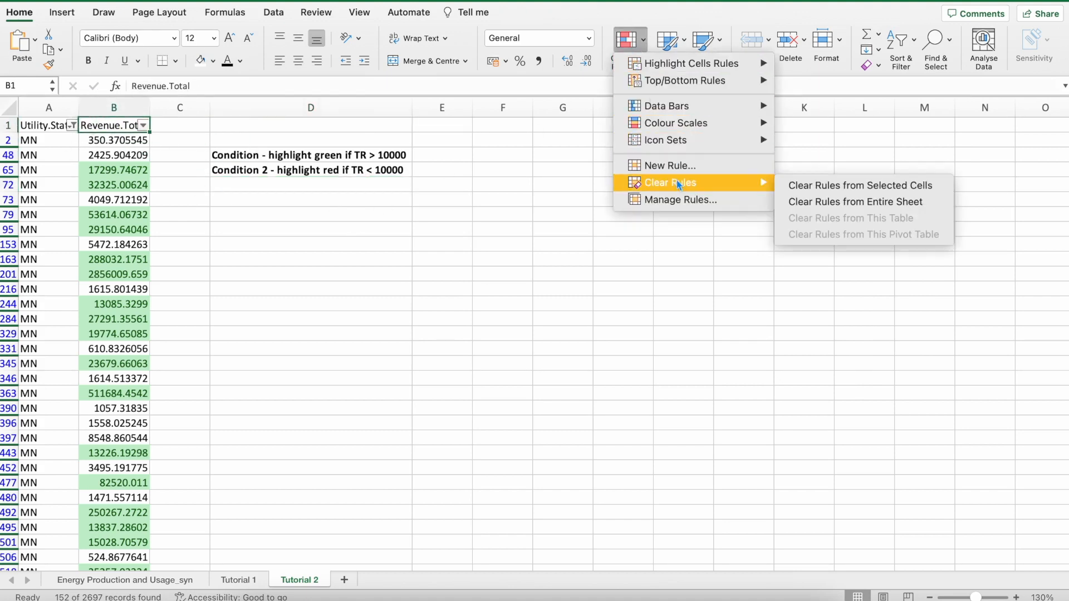
left_click(727, 292)
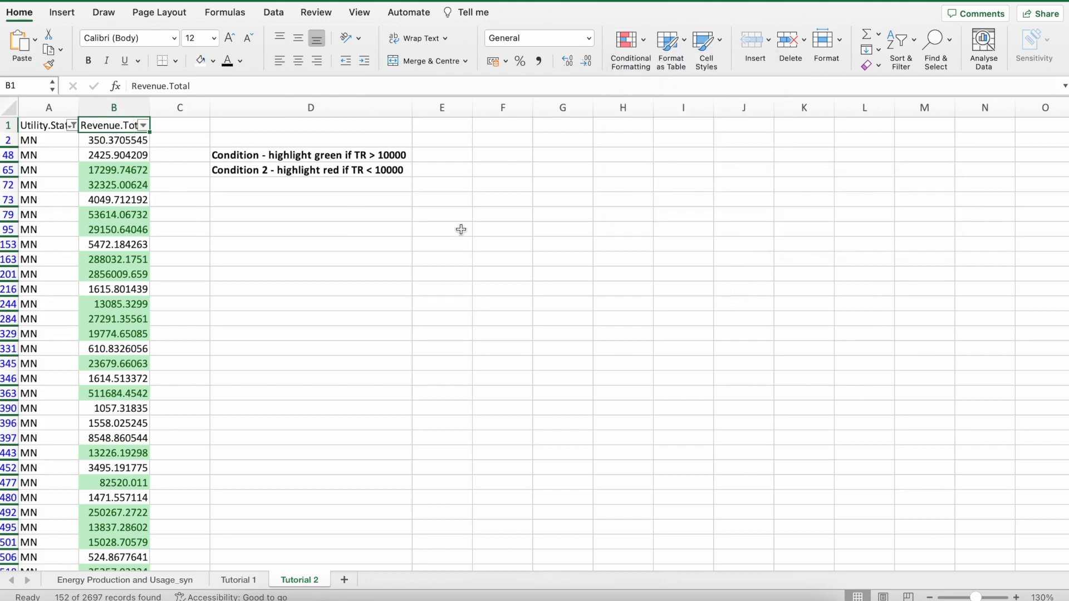
- Examine the green highlighting down the Revenue.Total column against the first condition note in D48
scroll(132, 192, "down", 3)
scroll(167, 167, "up", 3)
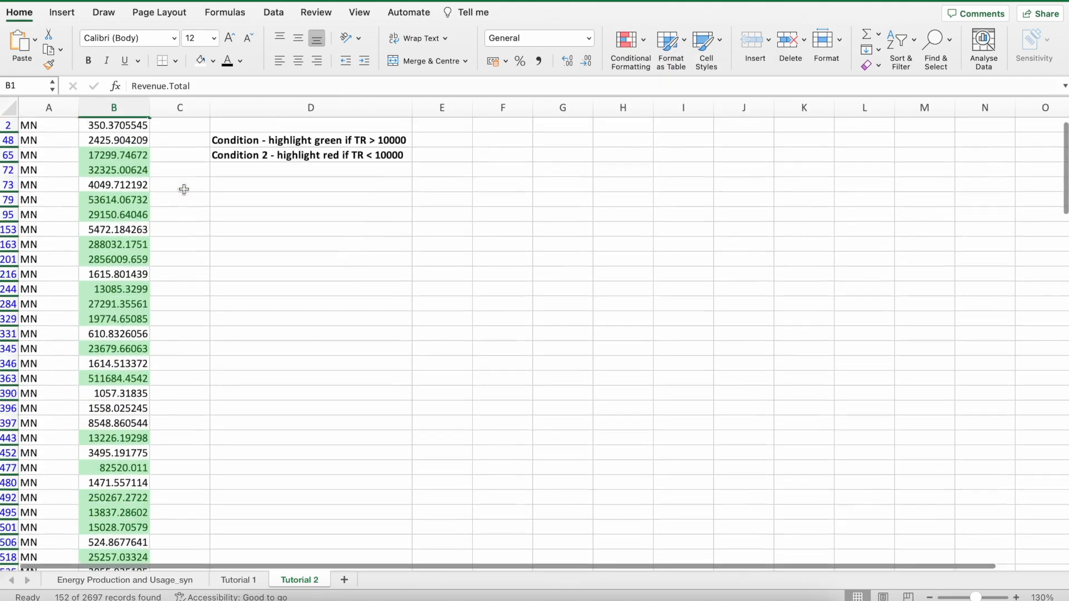
left_click(278, 147)
scroll(124, 163, "down", 8)
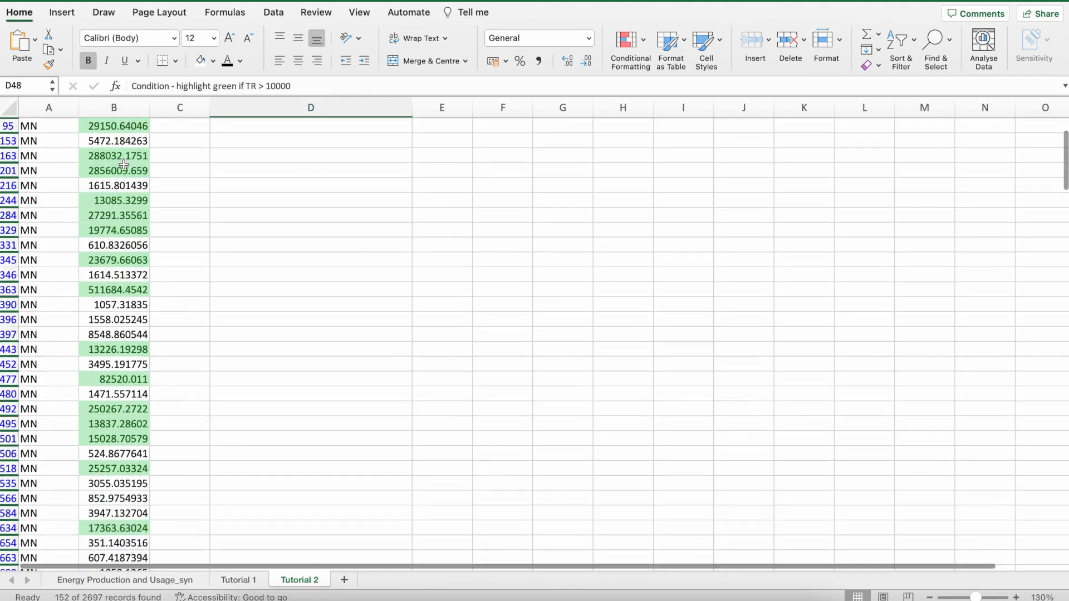
scroll(123, 163, "down", 20)
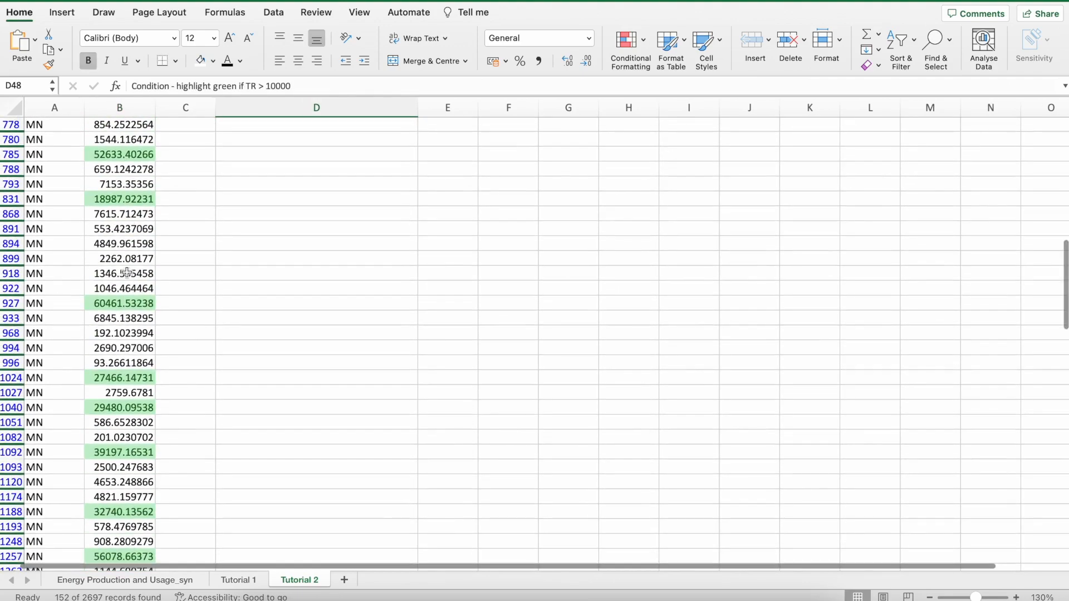
- Highlight Revenue.Total column values less than 10000 using Light Red Fill with Dark Red Text
scroll(121, 250, "up", 20)
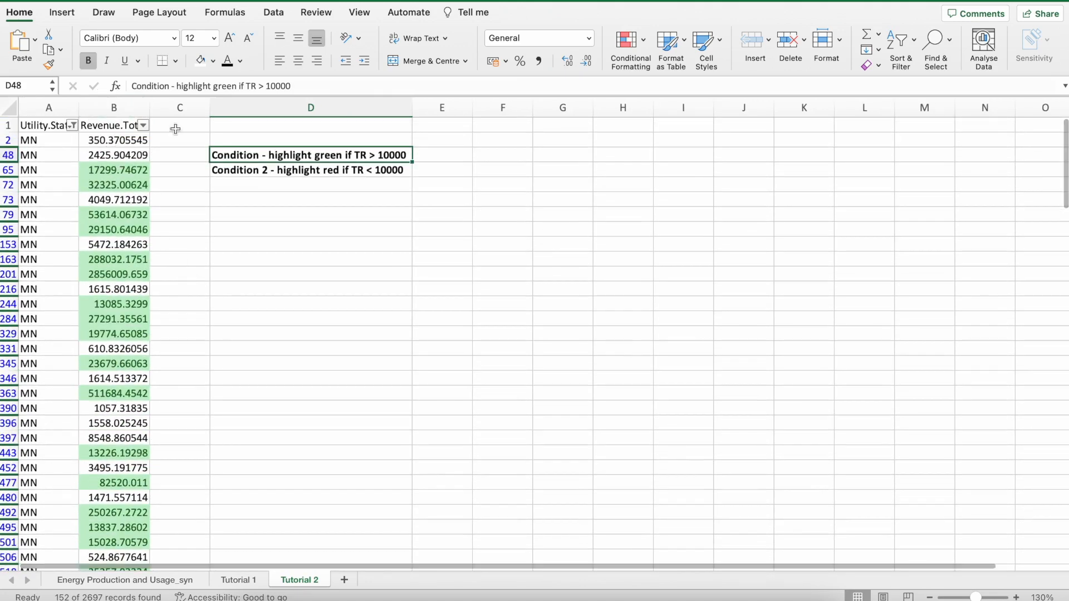
key("Down")
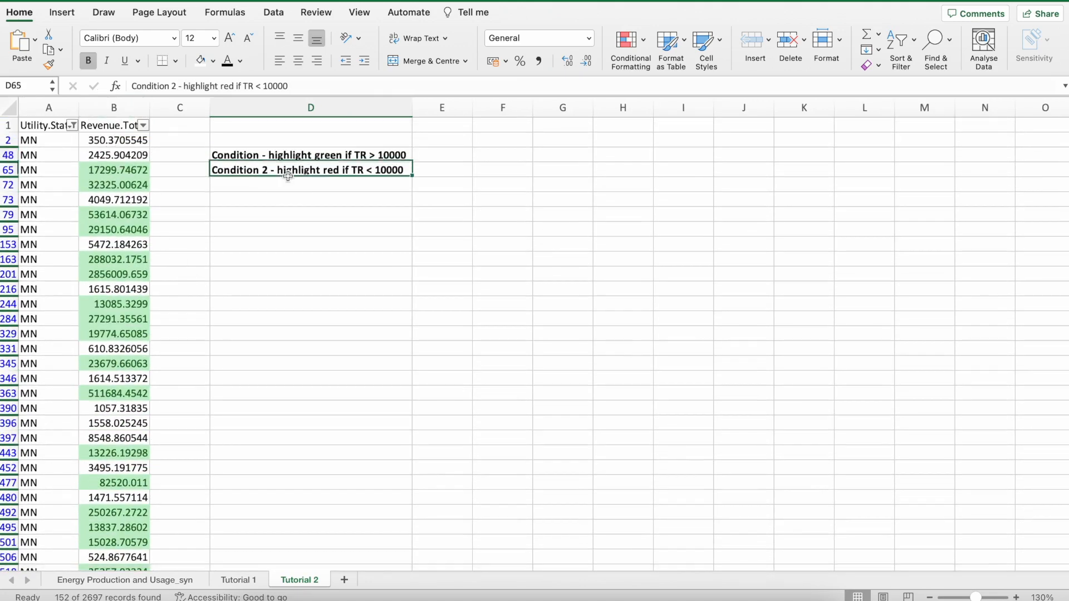
left_click(100, 104)
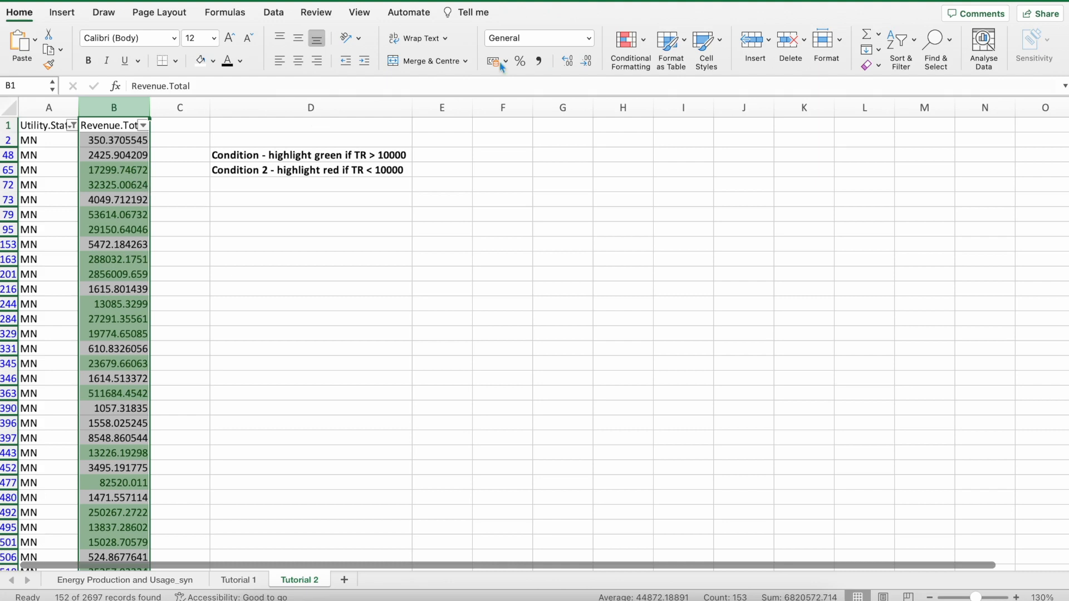
left_click(638, 45)
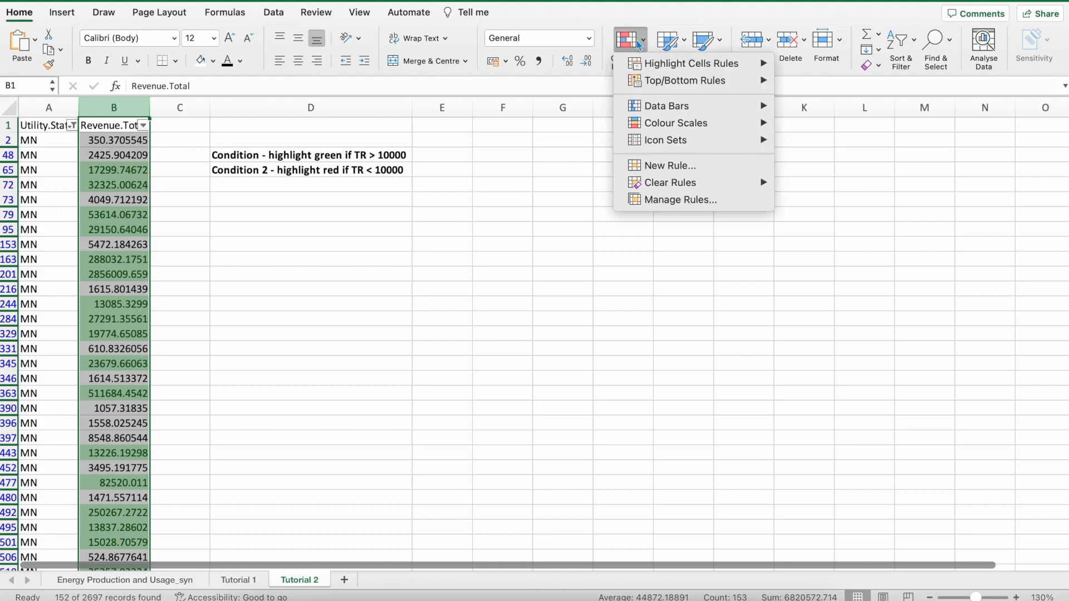
mouse_move(636, 64)
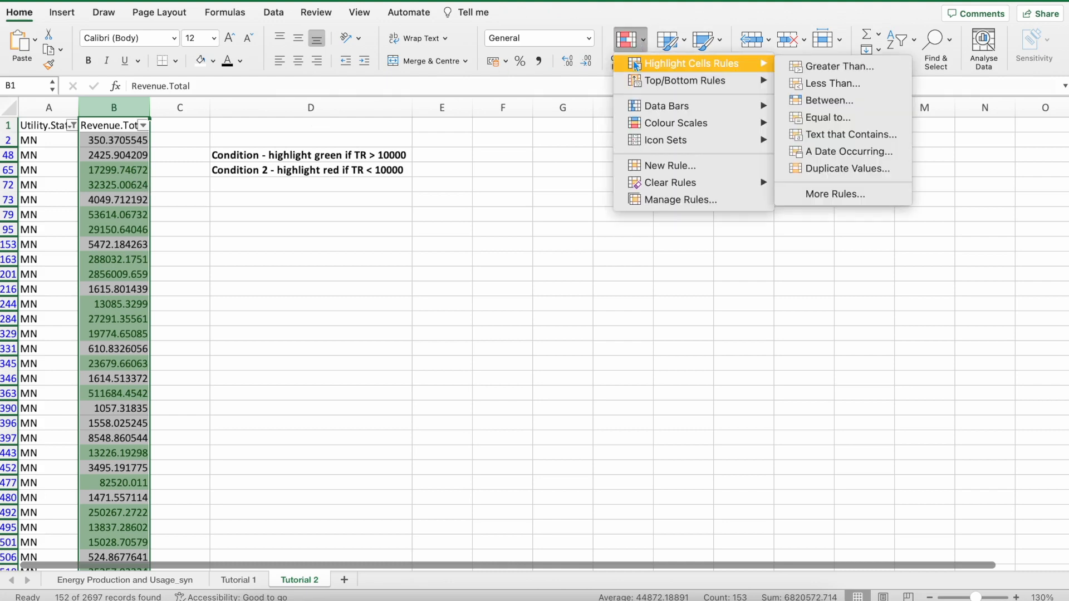
left_click(807, 87)
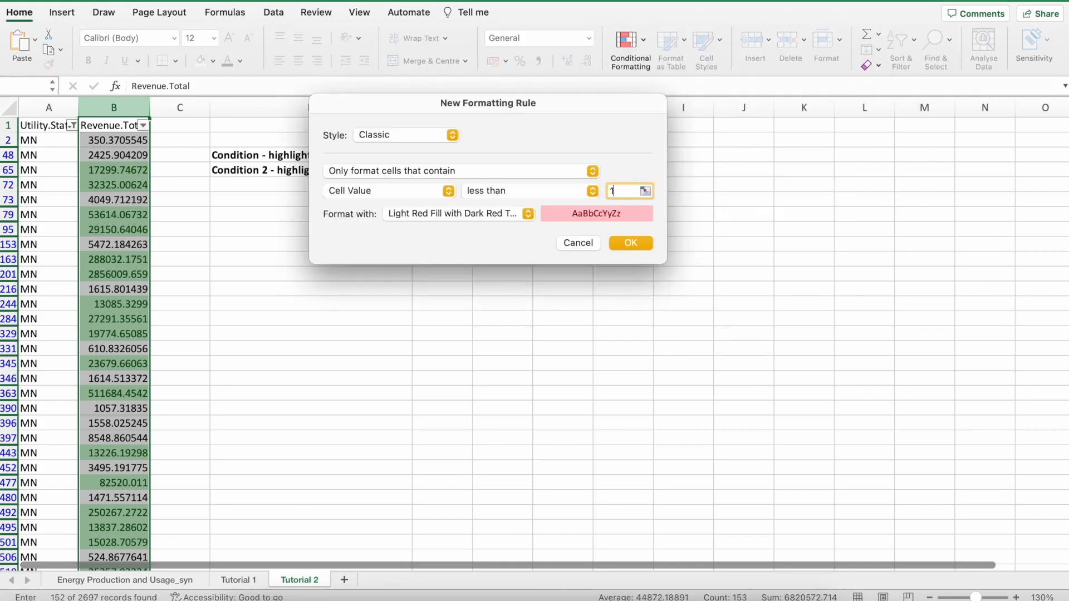
type("10000")
left_click(631, 243)
left_click(557, 243)
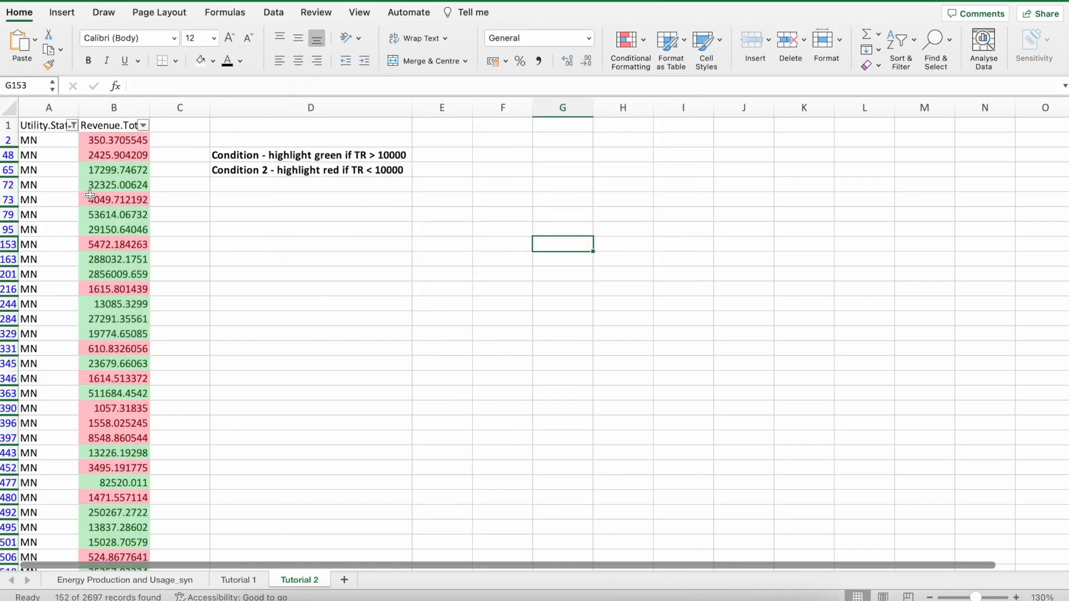
- Enter the note "Condition 3 - highlight yellow if TR = 15000" in D72 and widen column D to fit it
scroll(122, 142, "down", 20)
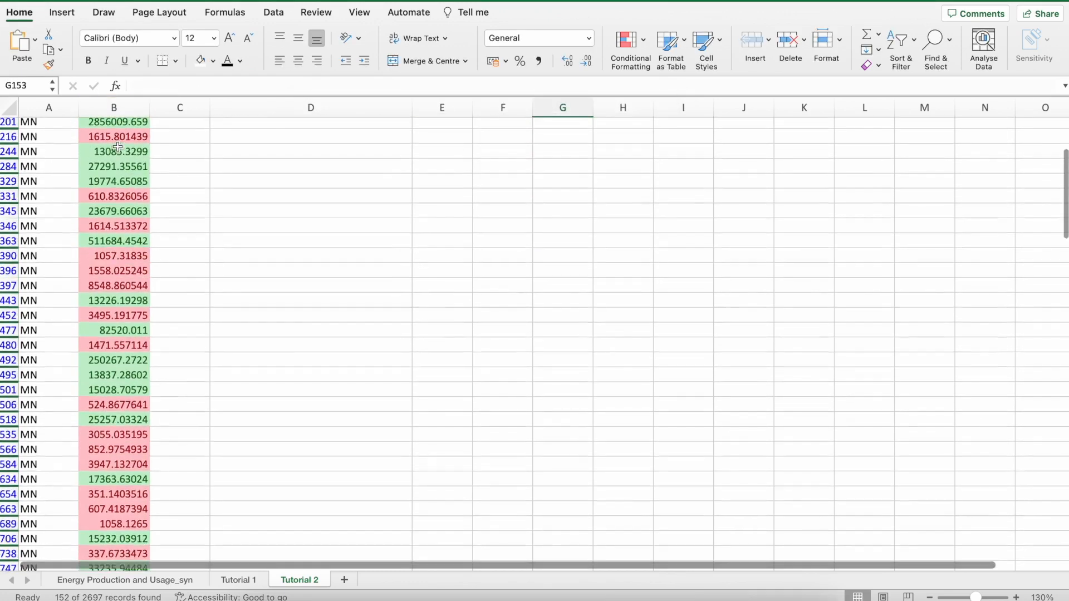
scroll(123, 235, "down", 15)
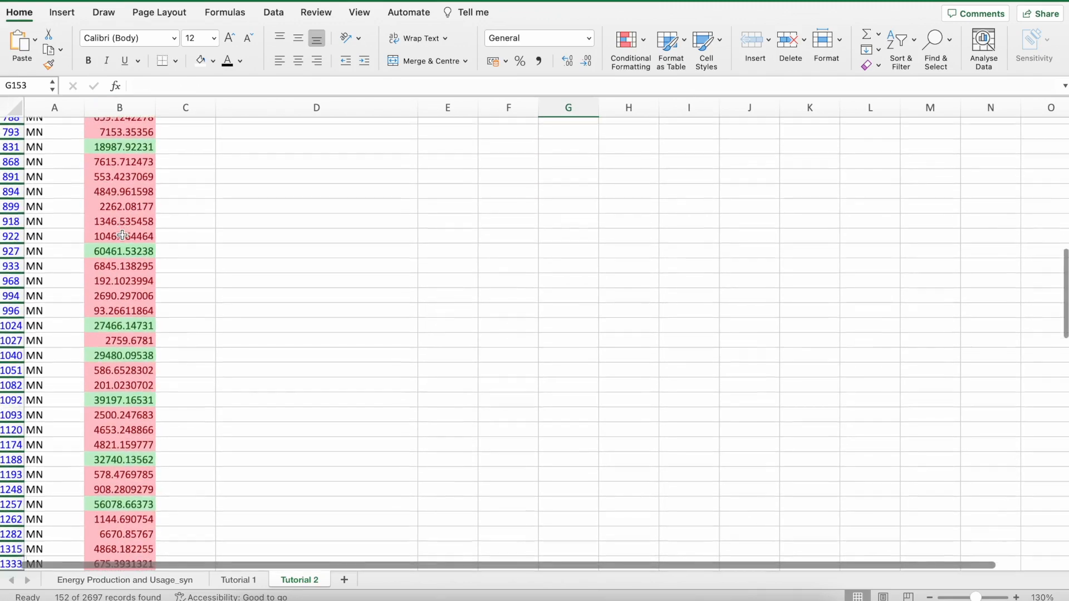
scroll(122, 235, "down", 2)
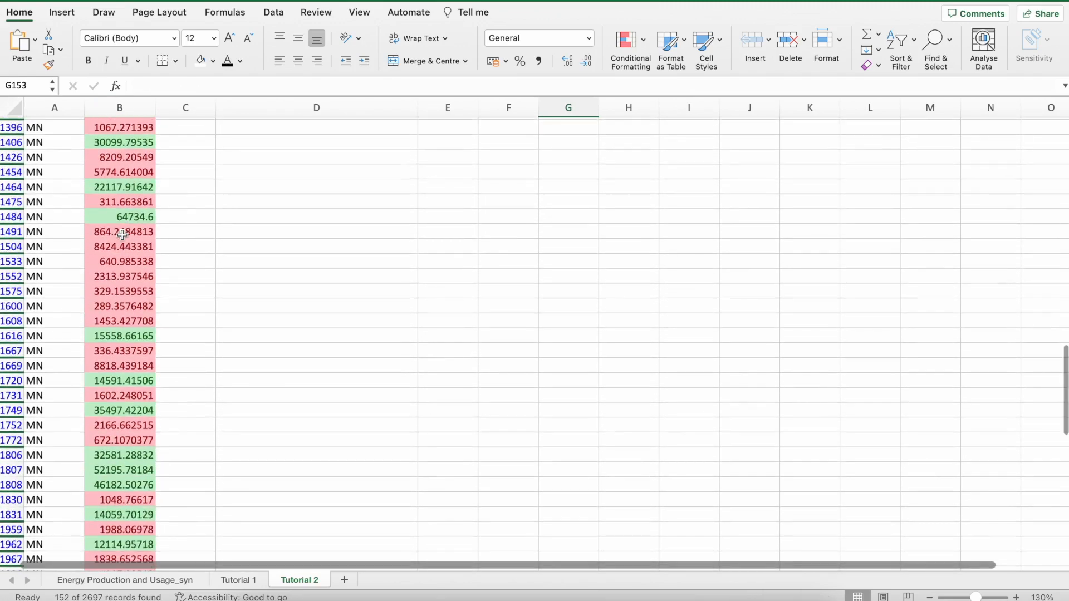
scroll(122, 235, "up", 15)
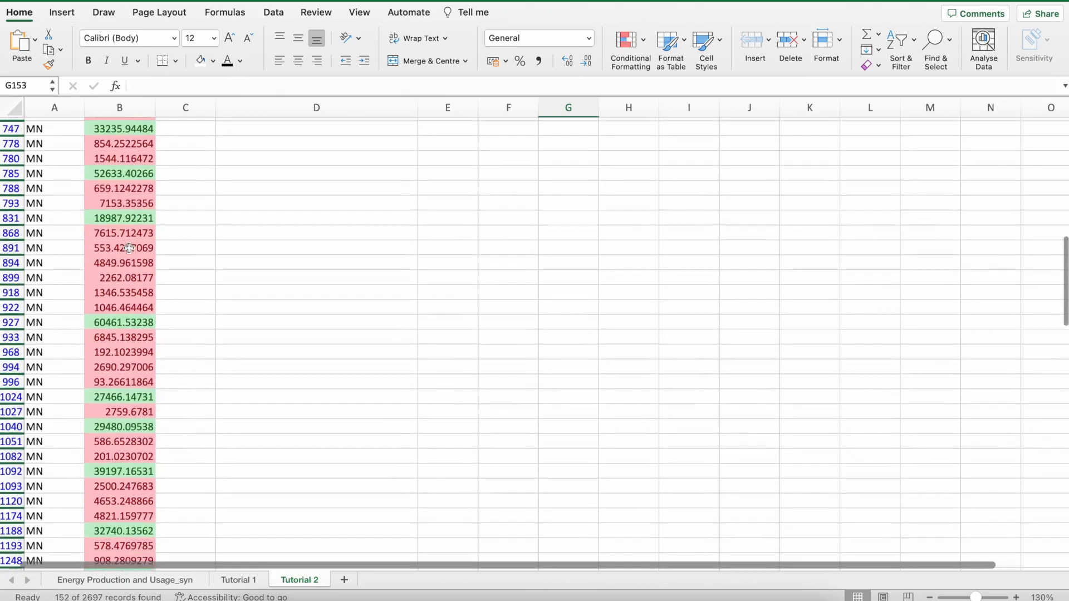
scroll(129, 248, "up", 15)
left_click(267, 191)
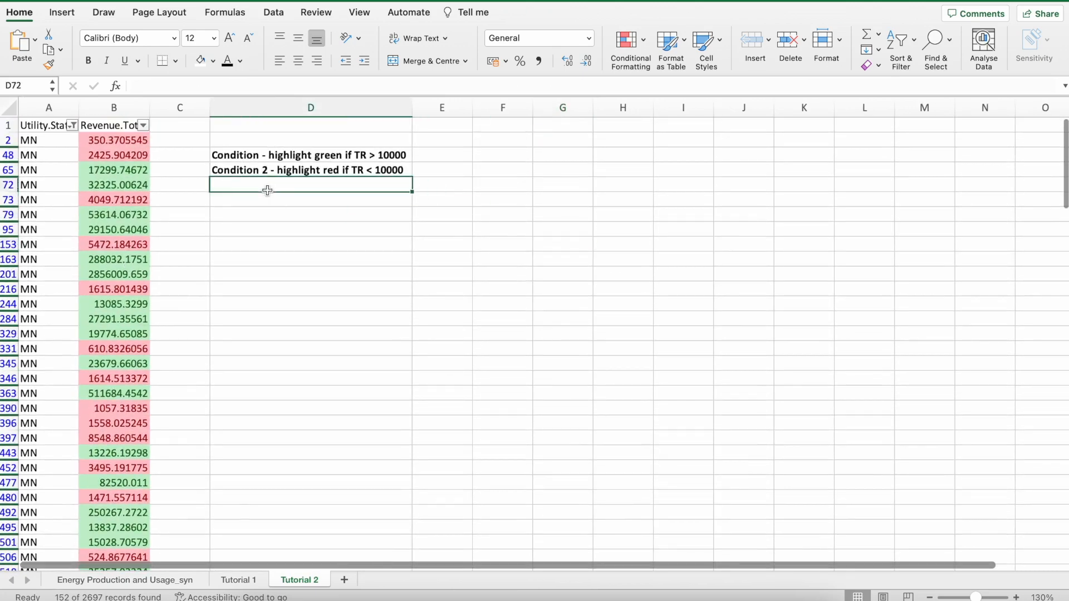
type("Condition")
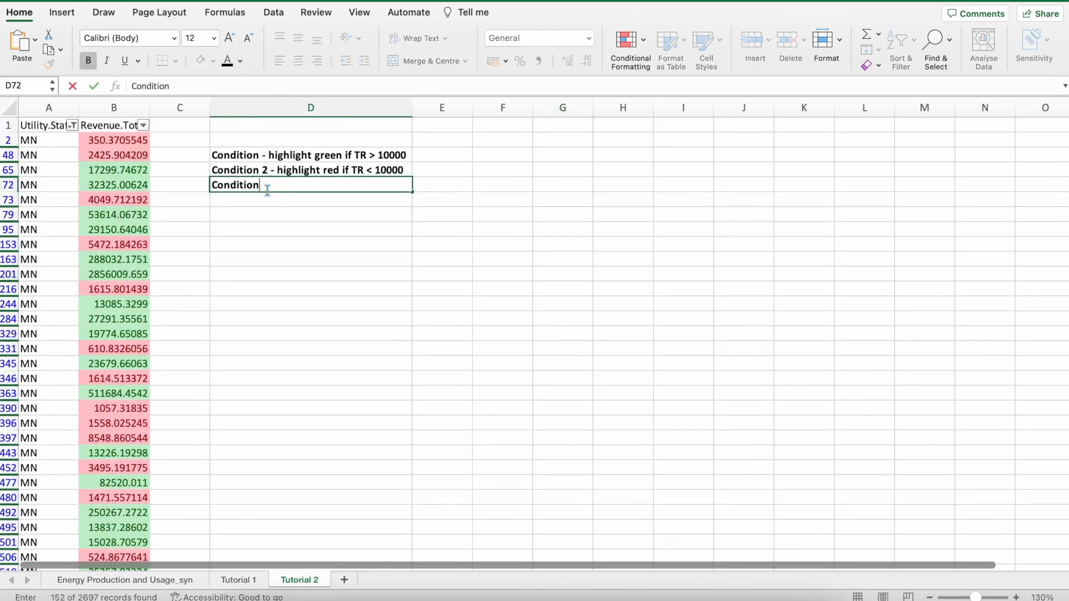
type(" 3 - highlight yellow if TR =")
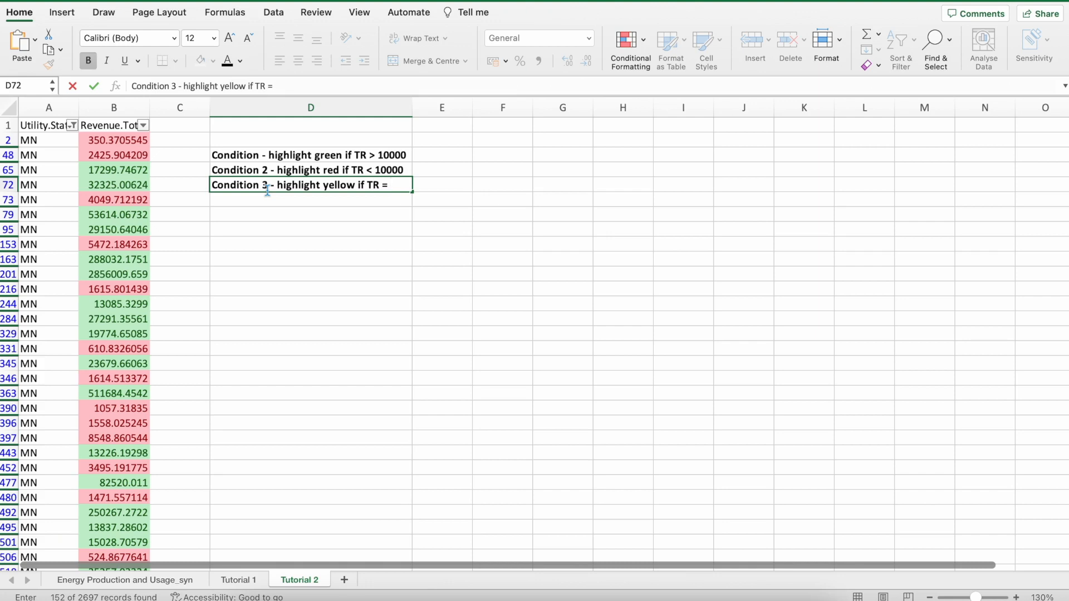
type("15000")
key("Return")
left_click_drag(413, 107, 426, 107)
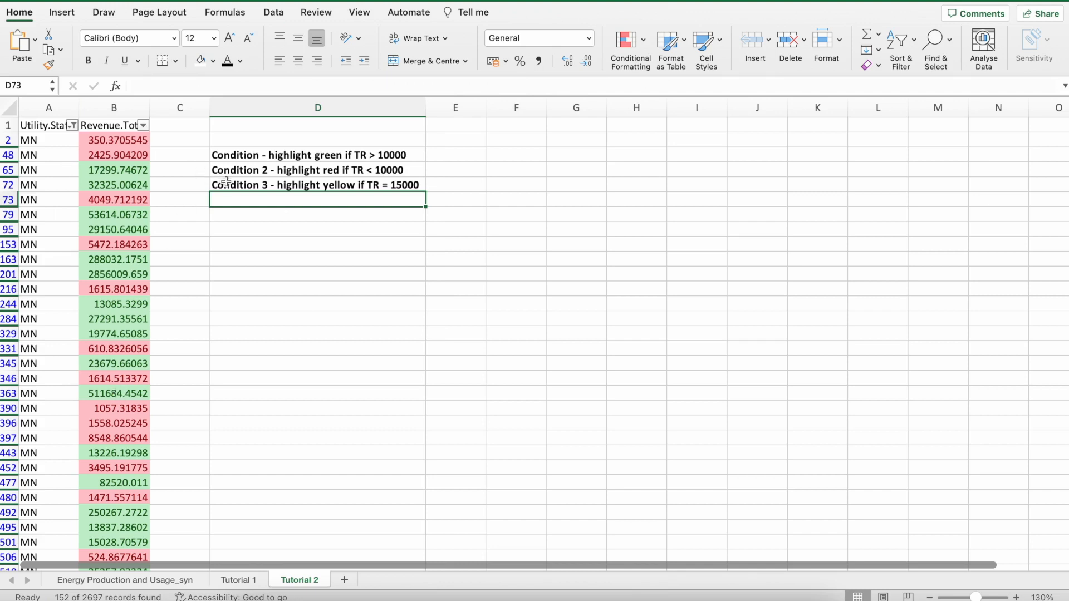
- Highlight Revenue.Total column values equal to 15000 using Yellow Fill with Dark Yellow Text
left_click(259, 188)
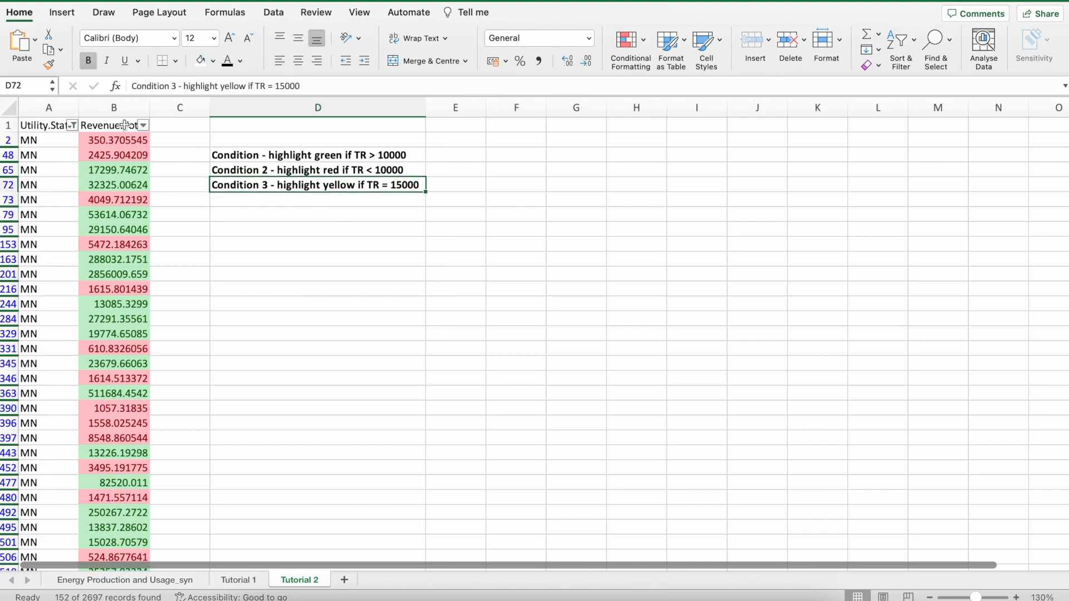
left_click(115, 108)
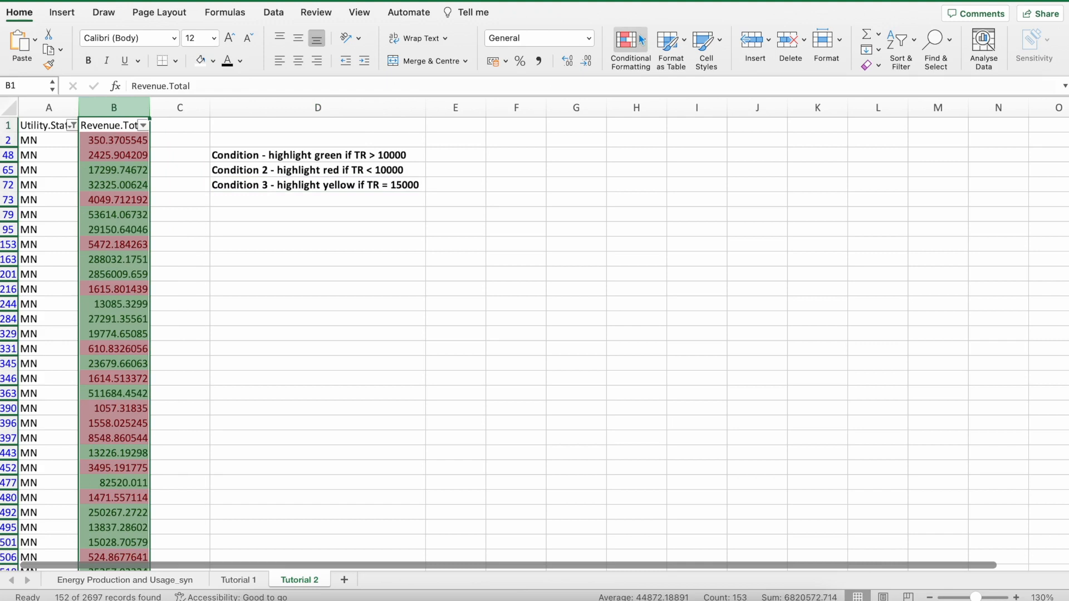
left_click(643, 40)
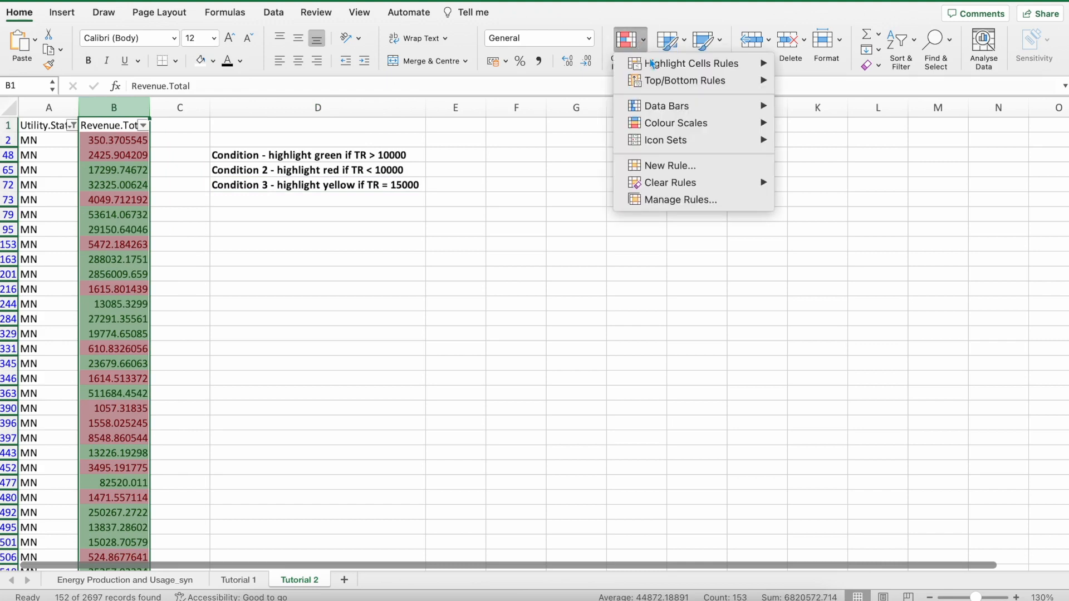
mouse_move(658, 66)
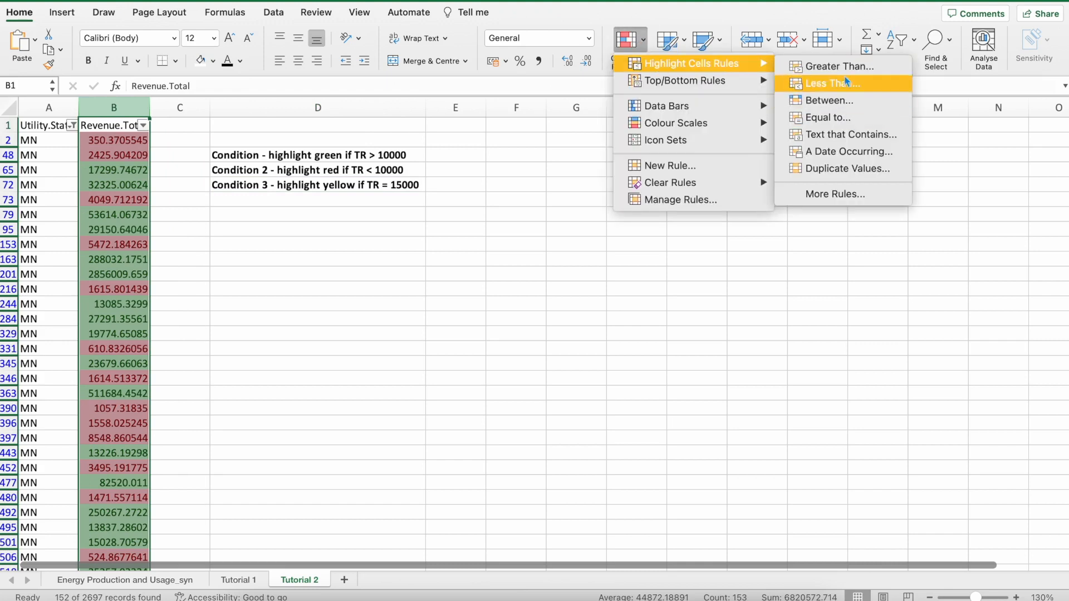
left_click(852, 120)
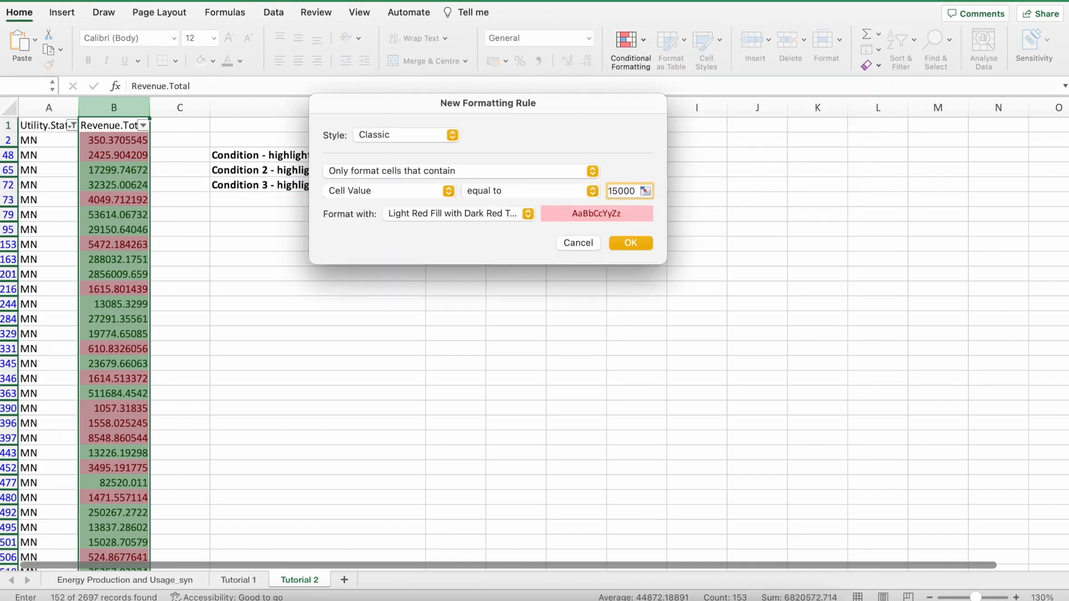
left_click(528, 213)
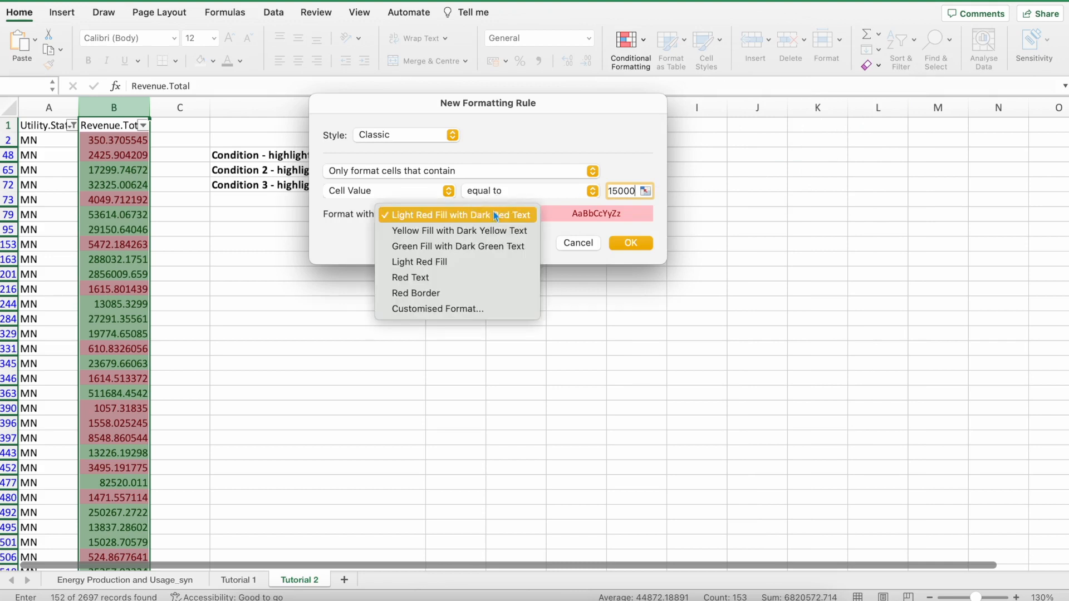
left_click(467, 232)
left_click(631, 243)
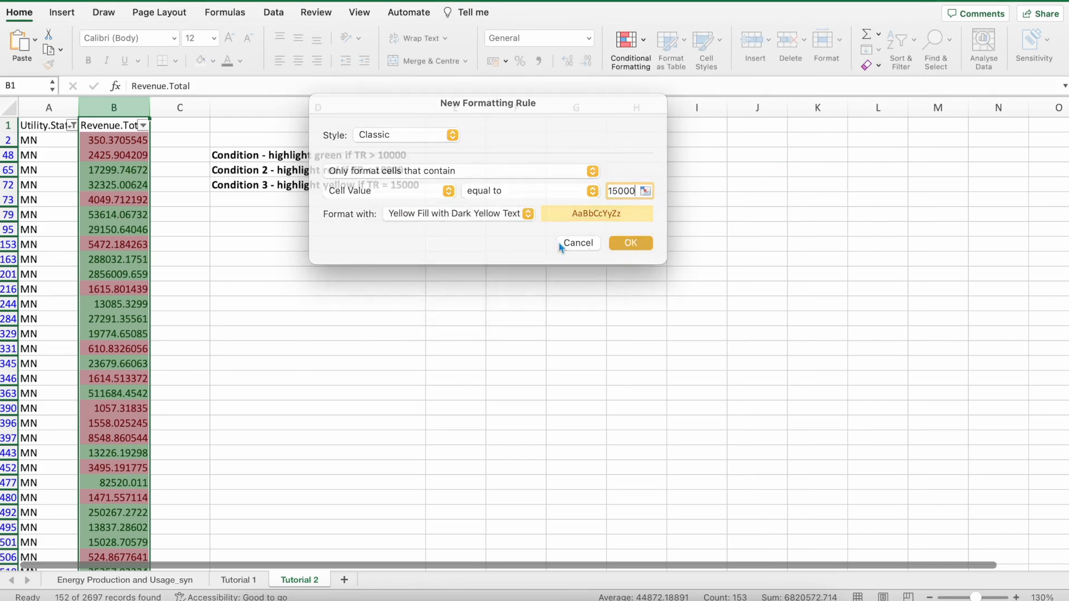
left_click(413, 257)
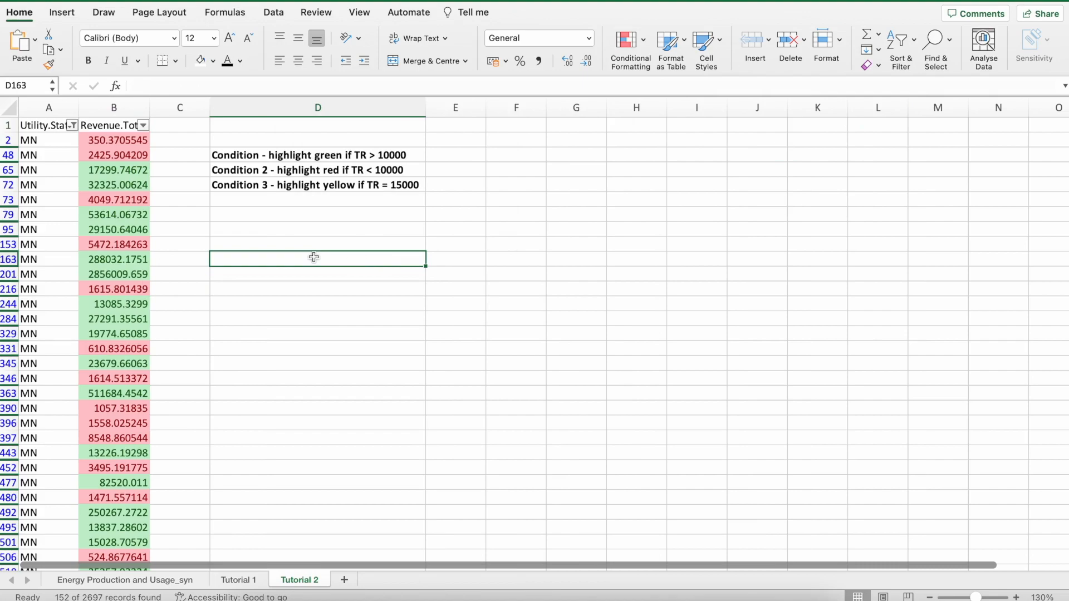
- Look through the whole Revenue.Total column for values highlighted by the yellow rule, then return to the condition notes
scroll(531, 290, "down", 20)
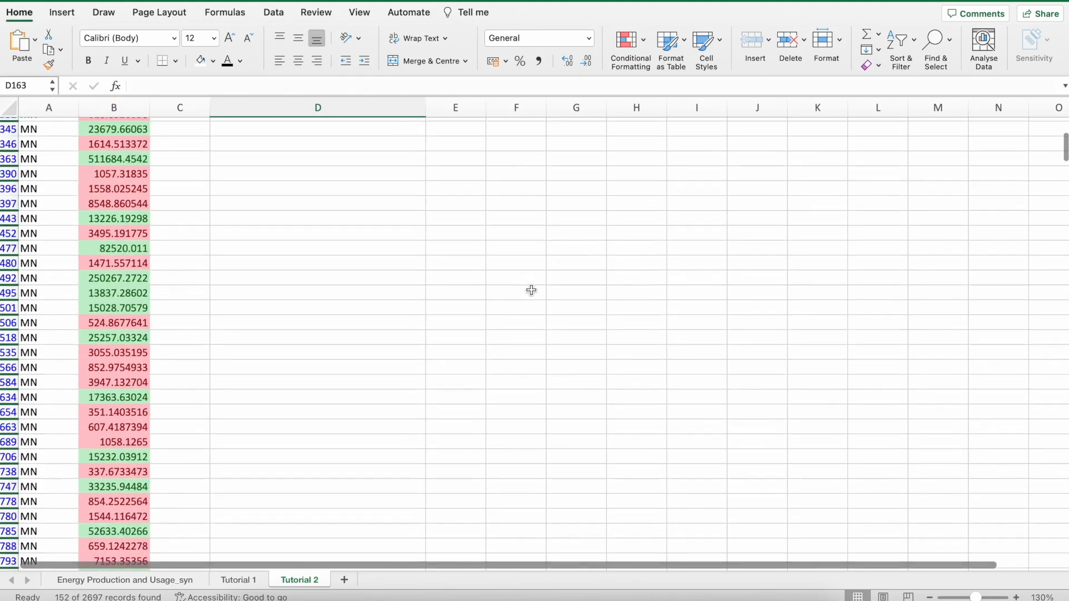
scroll(531, 290, "down", 20)
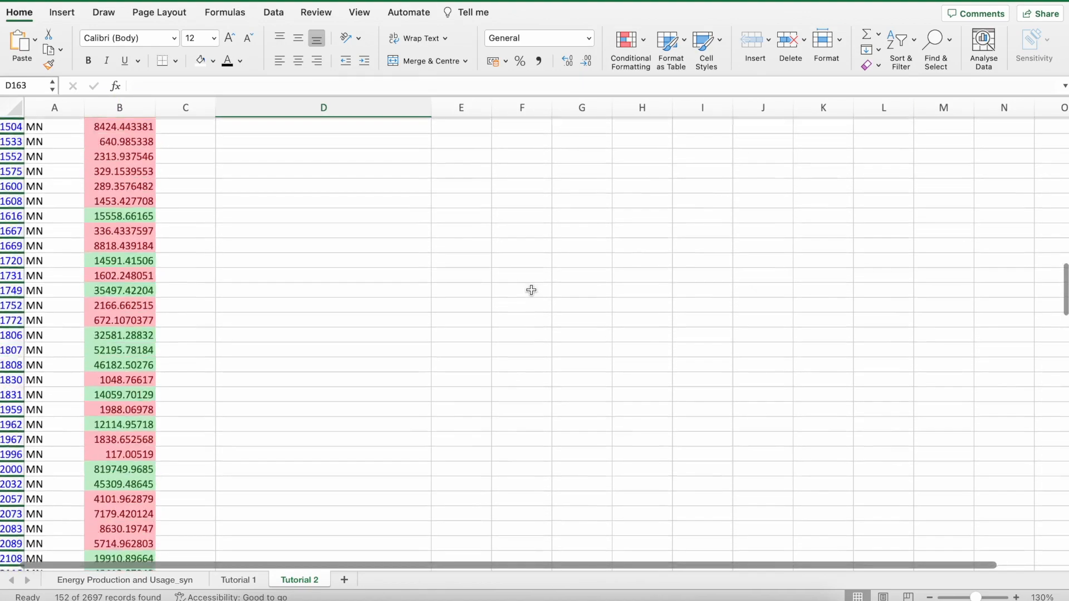
scroll(1062, 185, "down", 1)
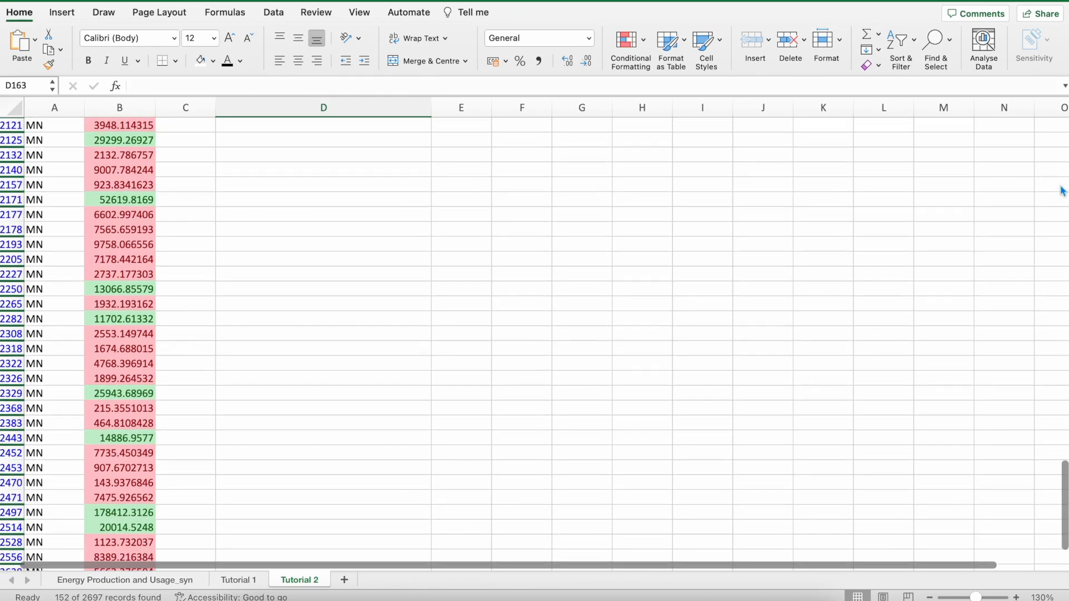
scroll(941, 292, "down", 4)
scroll(941, 292, "down", 15)
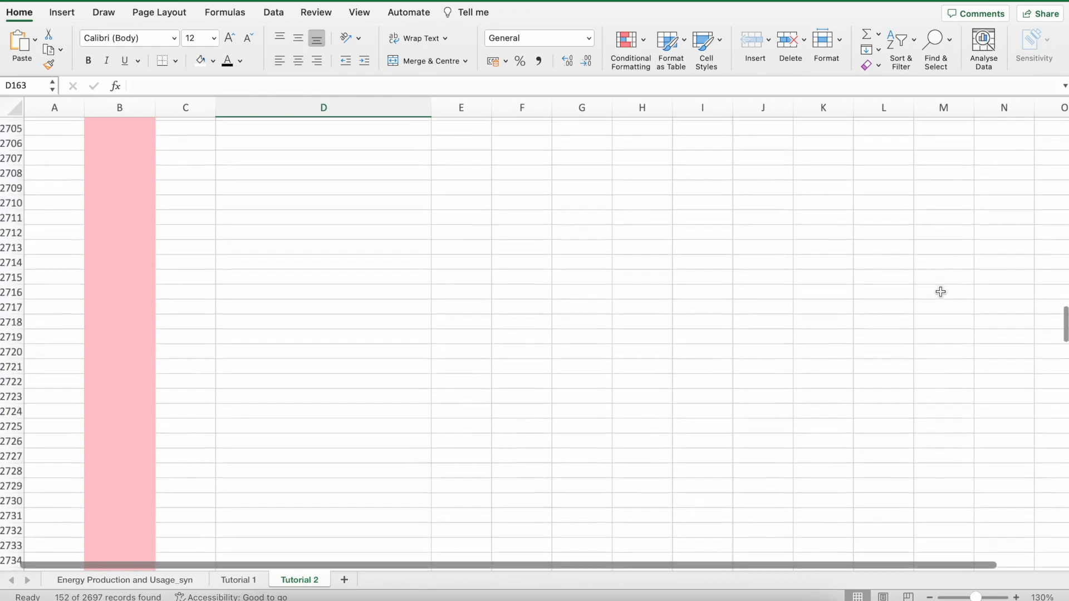
scroll(928, 293, "up", 20)
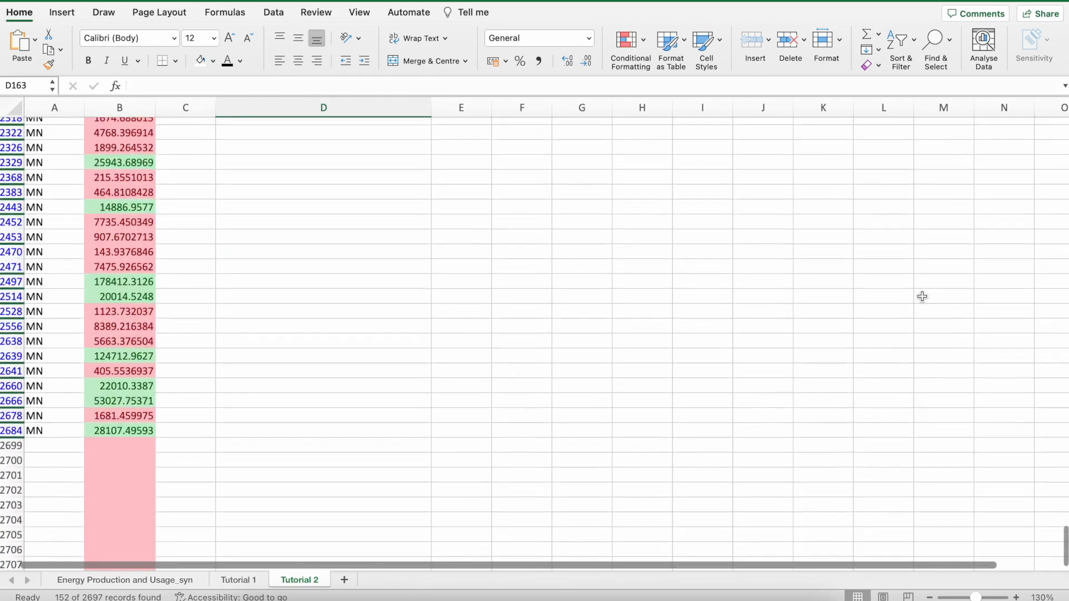
scroll(895, 288, "up", 20)
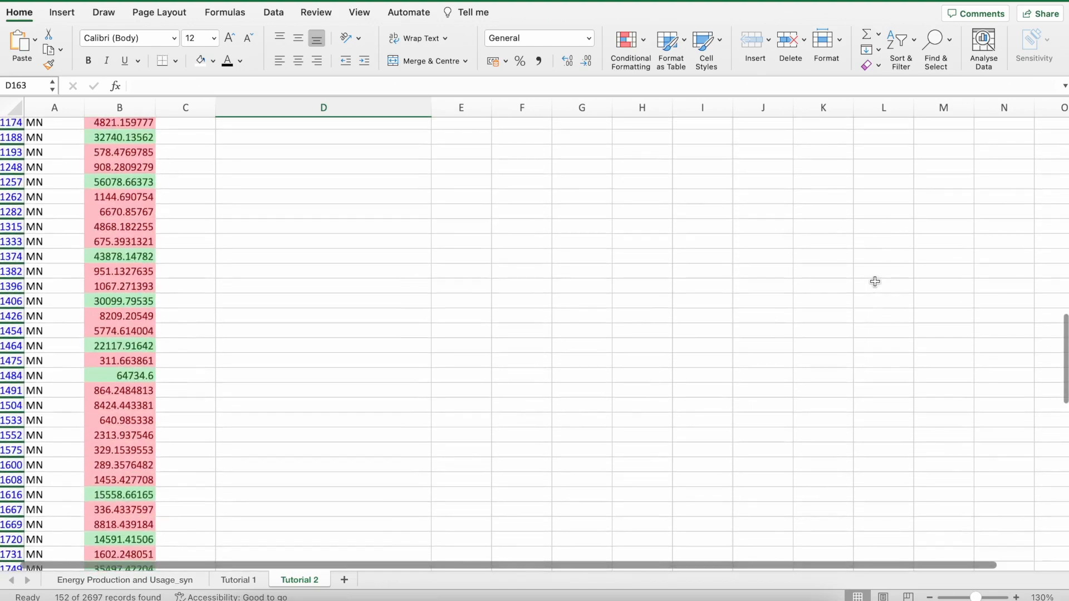
scroll(827, 351, "up", 15)
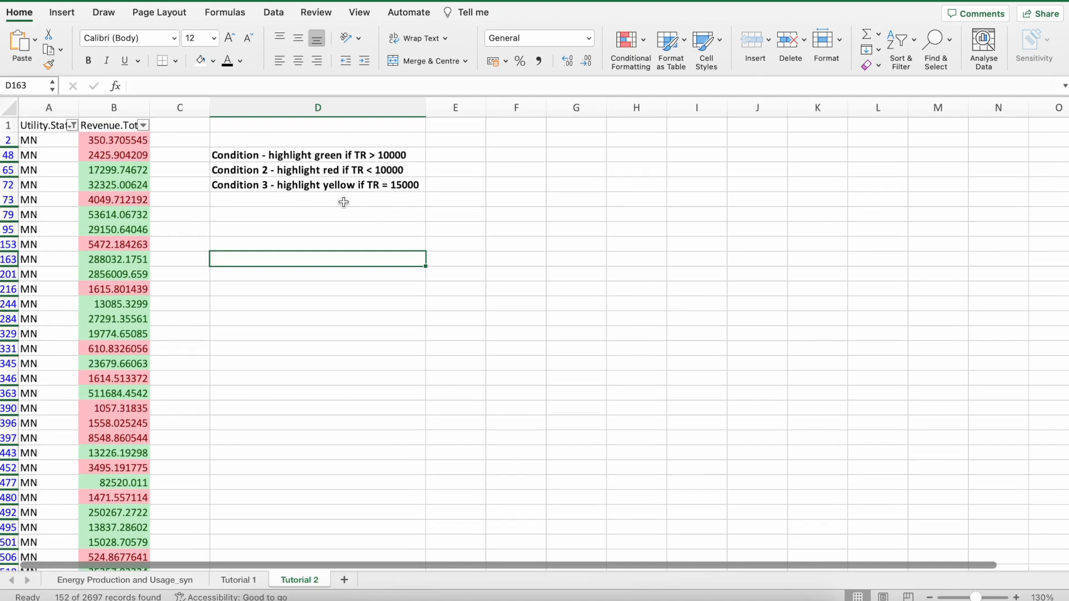
- Inspect the formatting of the blank column B cells below the last data row, around B2709
scroll(954, 199, "down", 15)
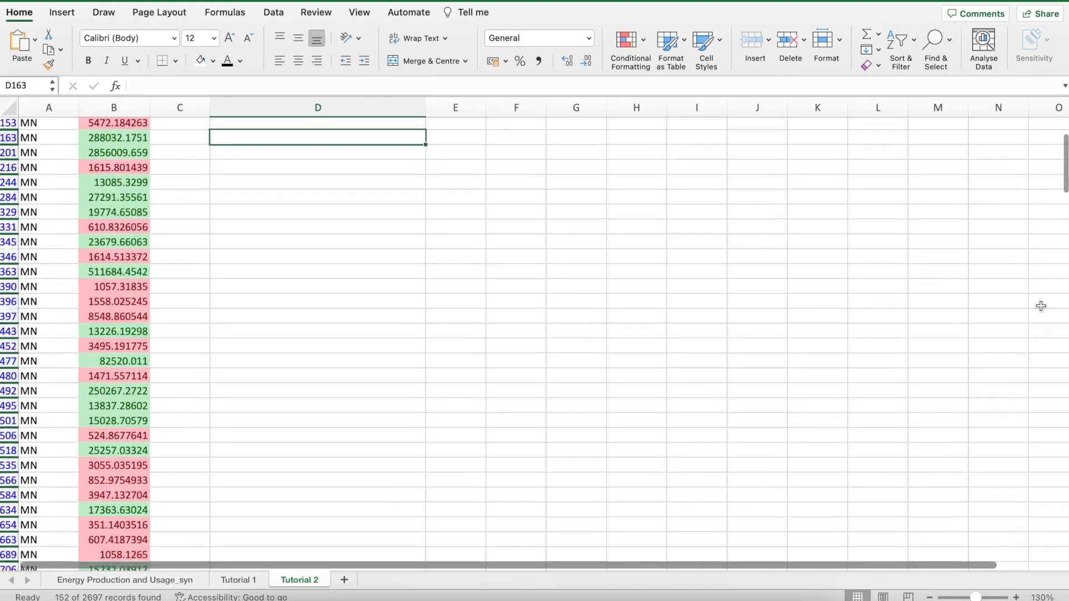
left_click_drag(1057, 260, 1050, 490)
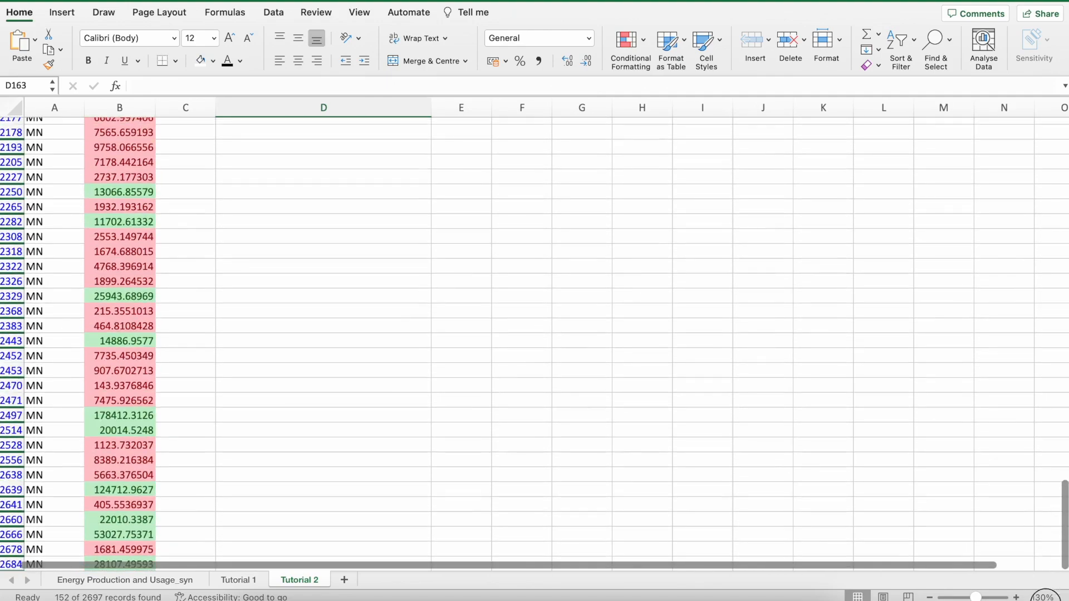
scroll(831, 391, "down", 5)
scroll(831, 391, "down", 5)
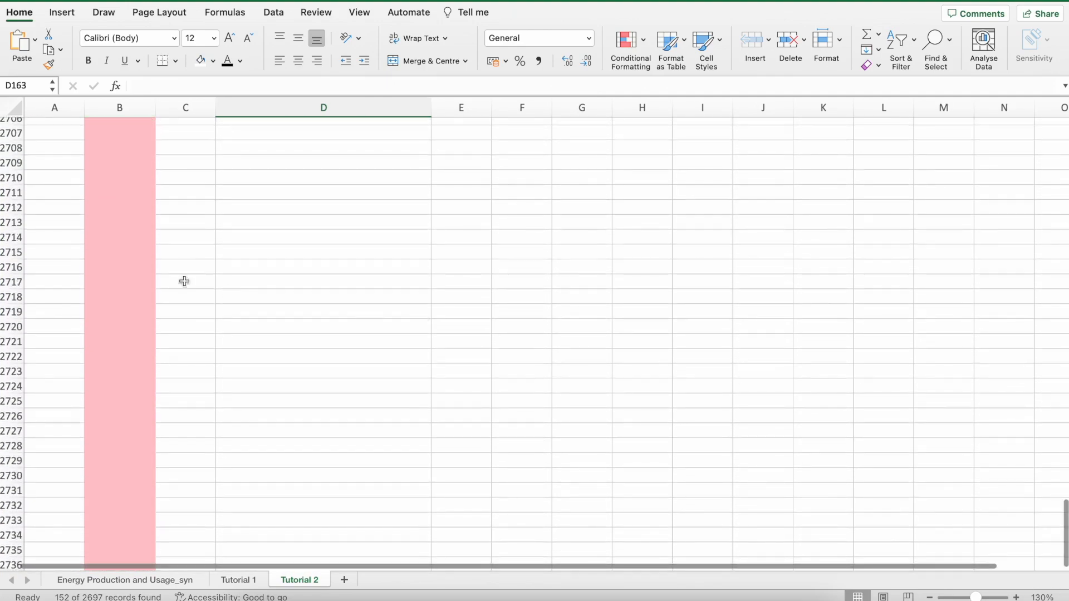
left_click(120, 207)
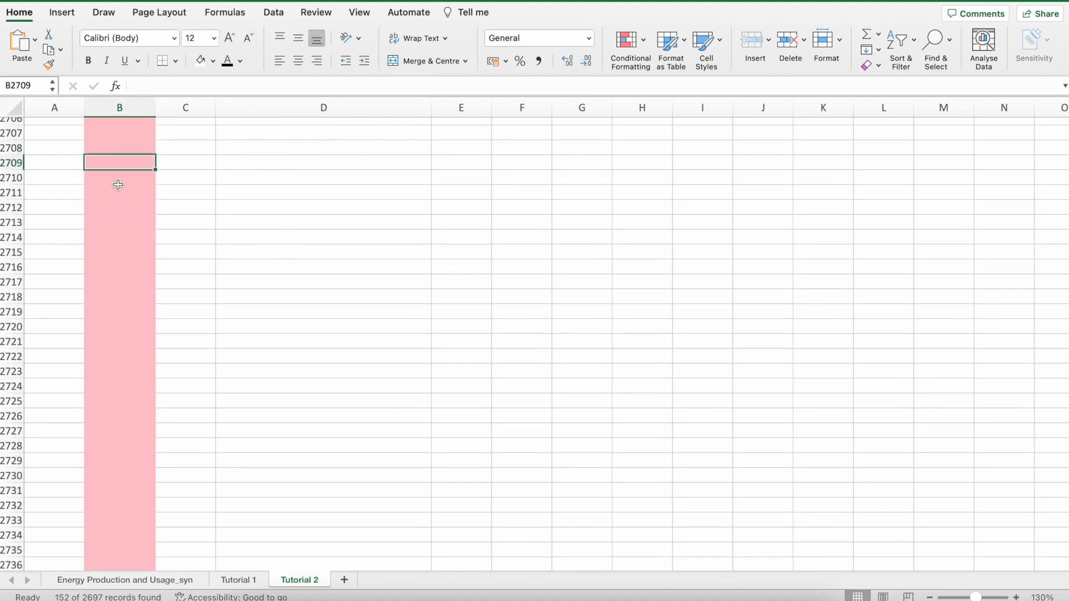
key("Up")
key("Up")
key("Up")
key("Up")
key("Up")
key("Up")
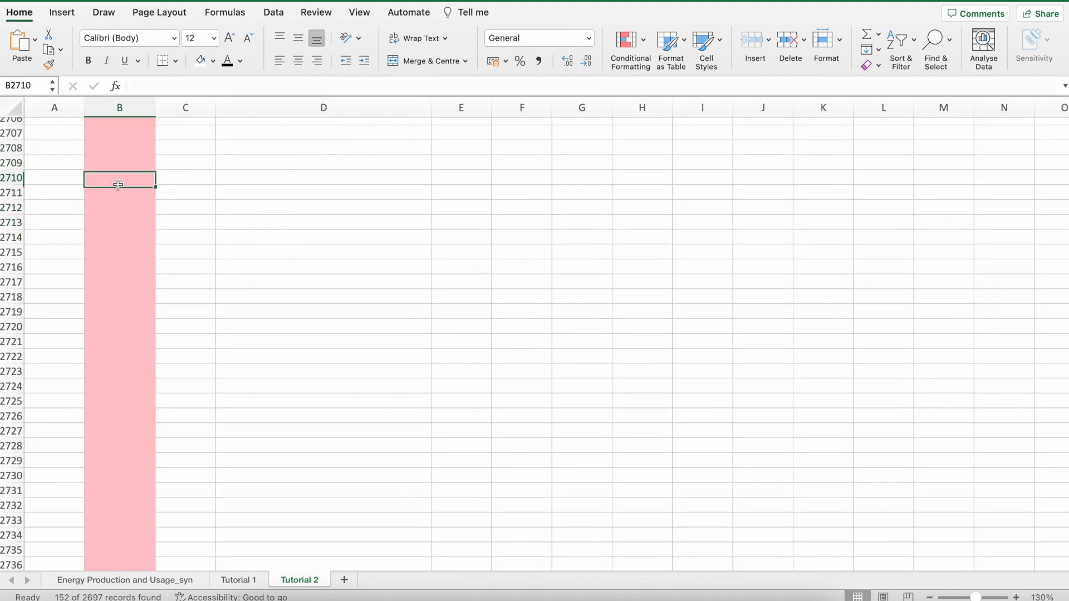
- Compare the formatting of the blank column B cells below row 2684 with the MN data rows, and return to the condition notes
scroll(120, 187, "down", 3)
scroll(122, 212, "up", 15)
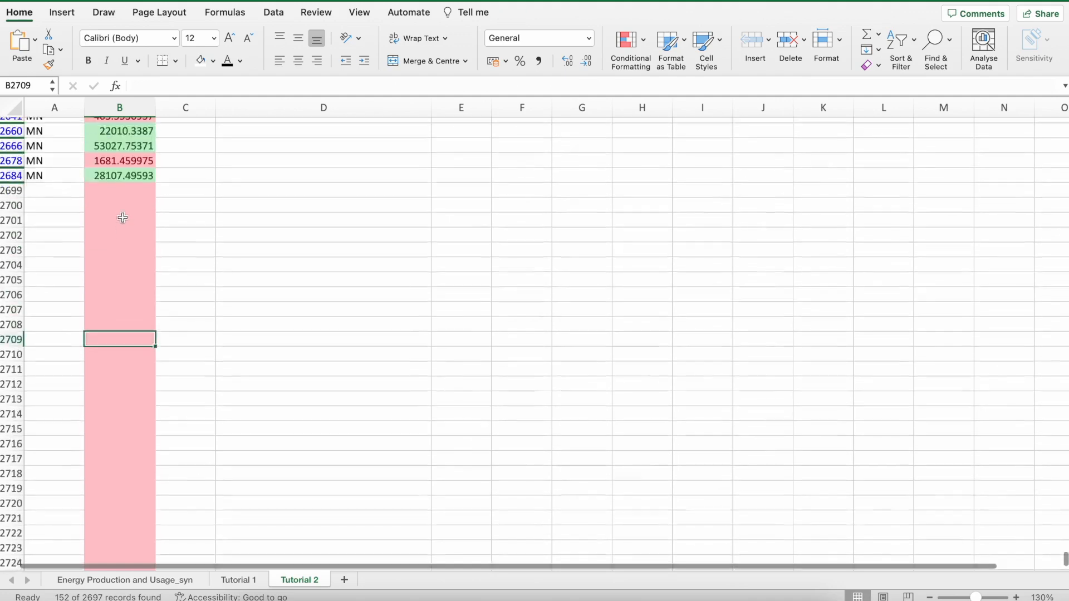
scroll(140, 212, "up", 10)
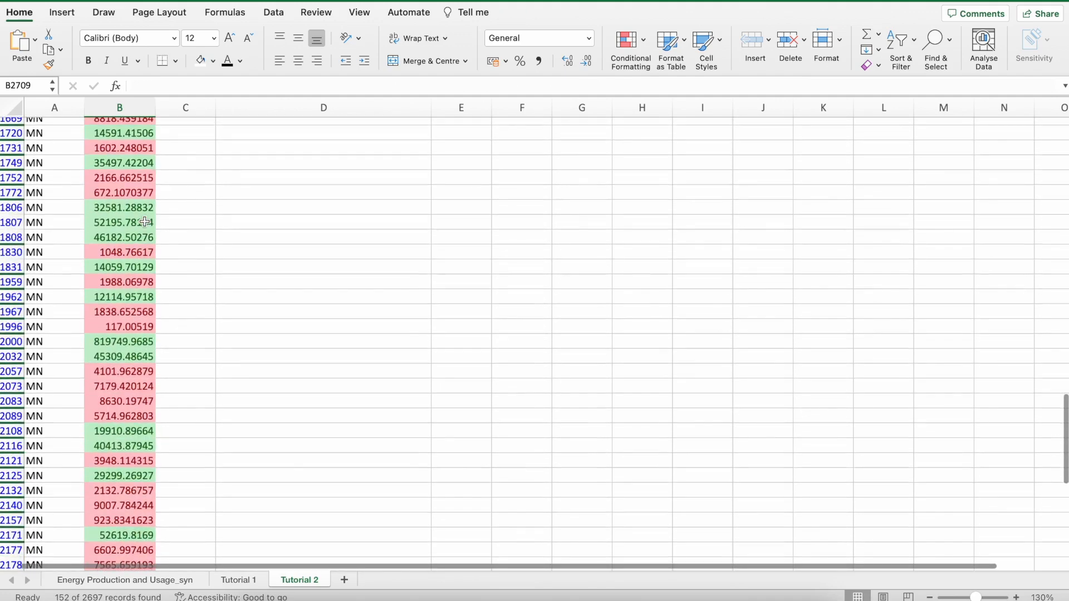
scroll(137, 218, "down", 15)
scroll(137, 217, "down", 8)
left_click(72, 174)
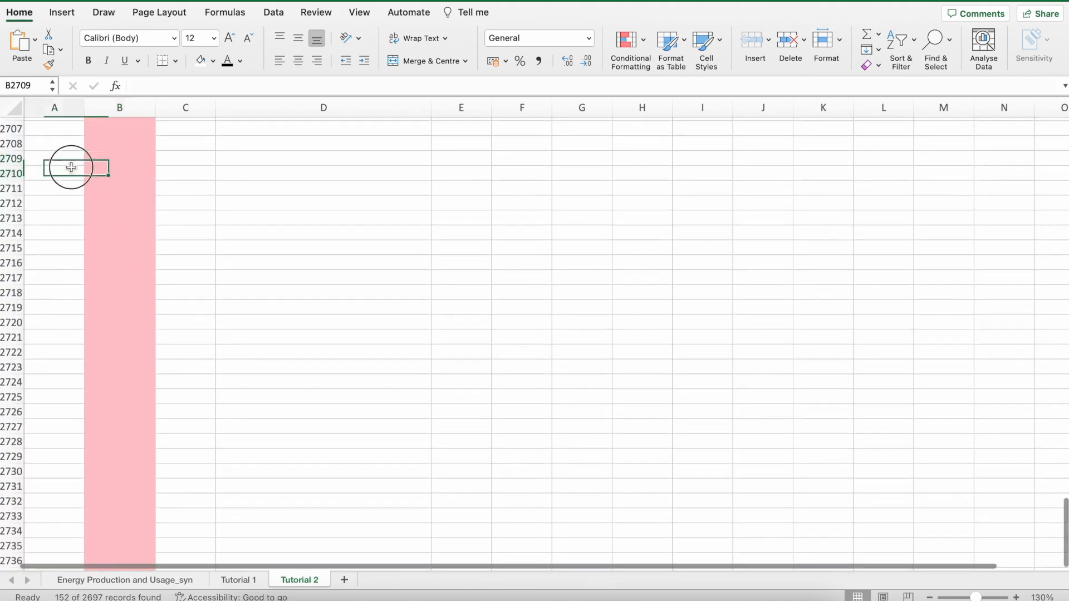
scroll(130, 278, "down", 5)
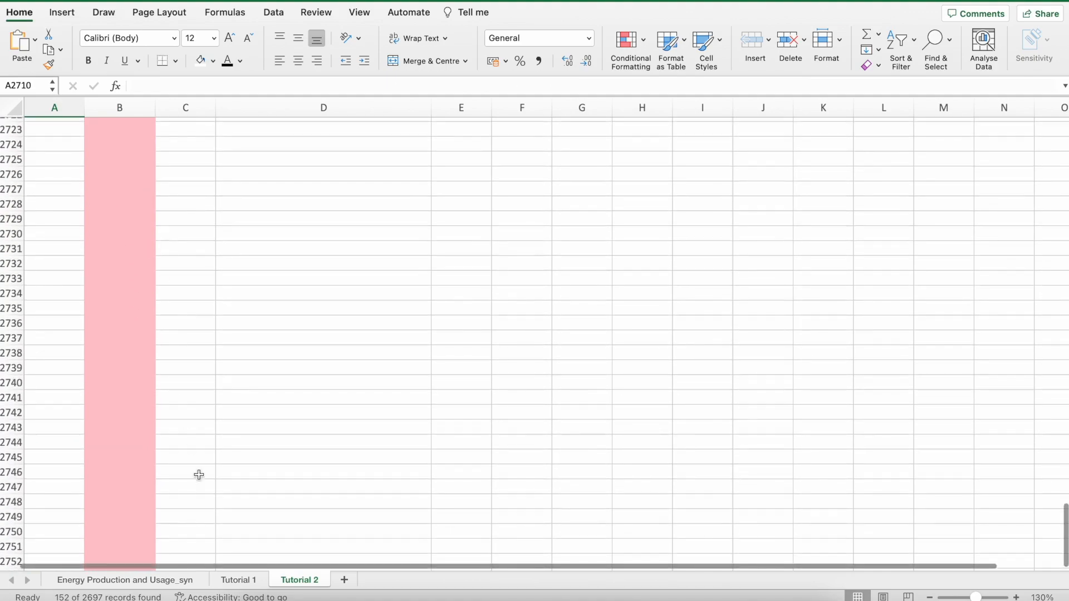
scroll(167, 318, "up", 20)
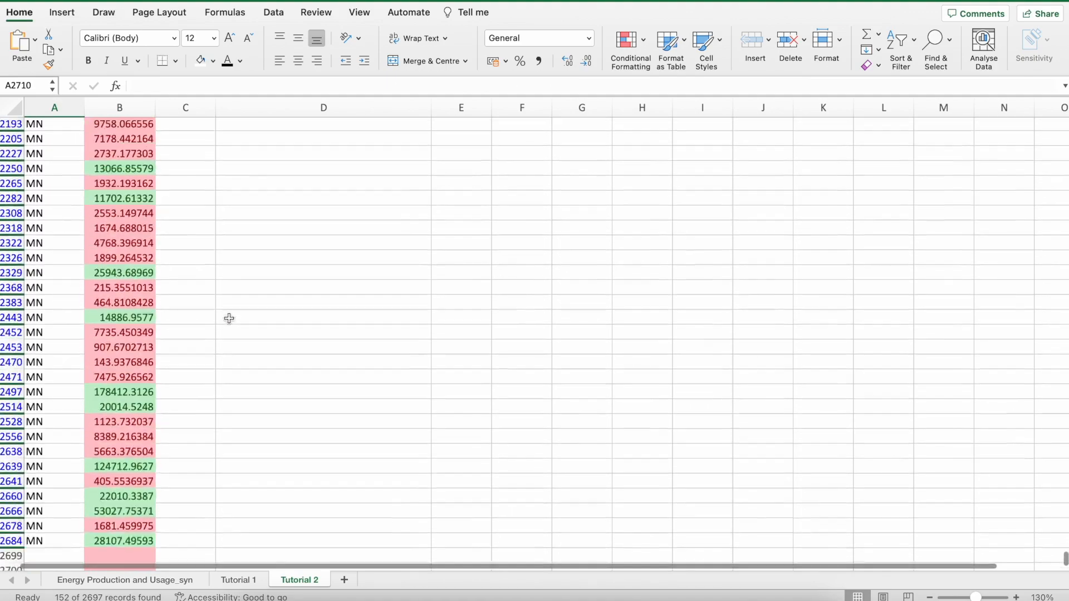
scroll(263, 295, "up", 20)
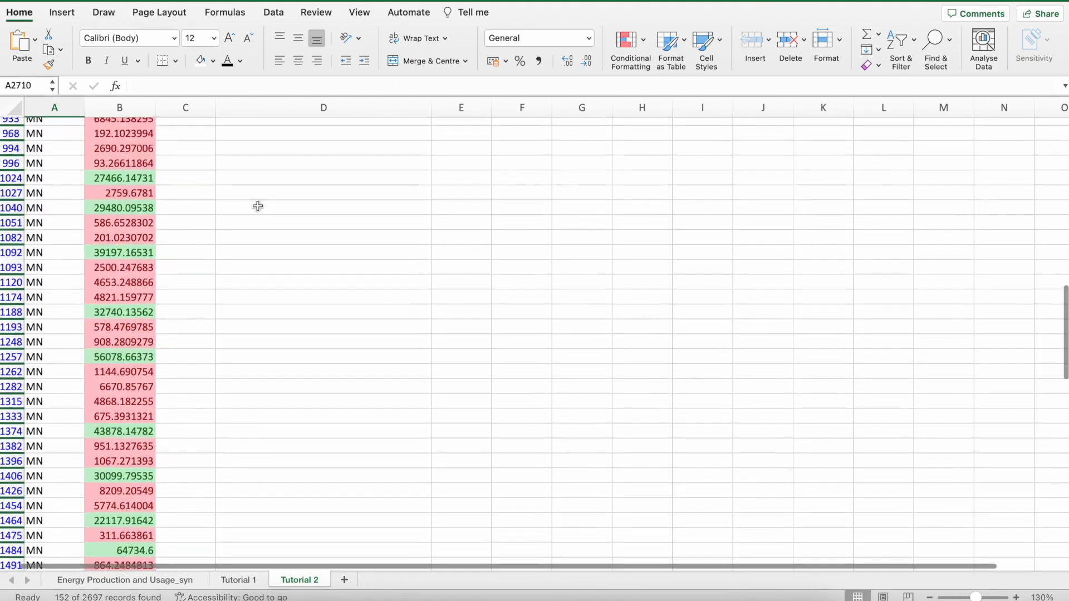
scroll(256, 211, "up", 15)
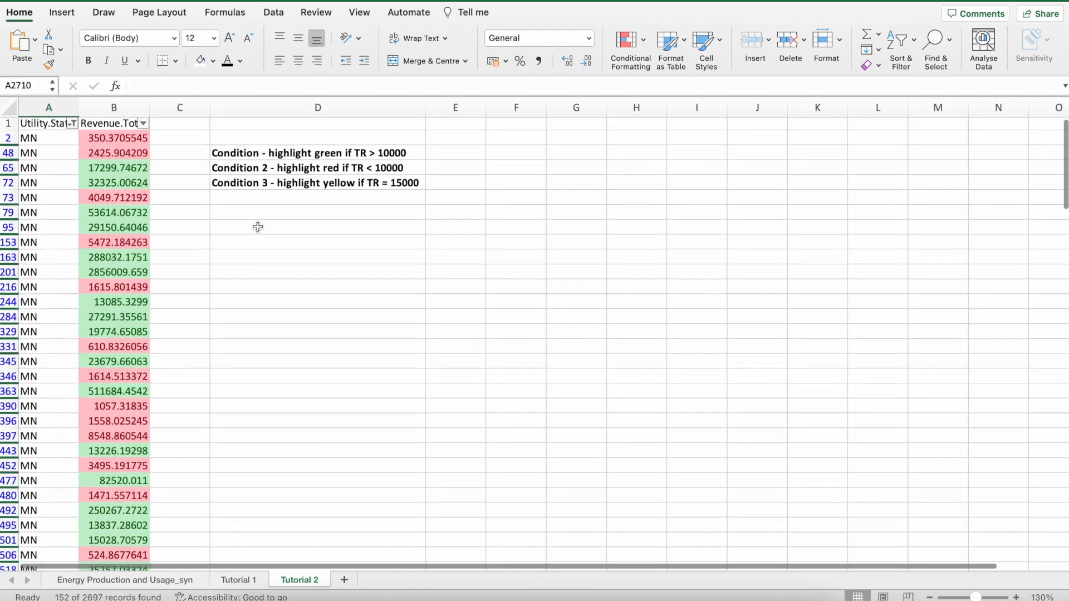
left_click(241, 212)
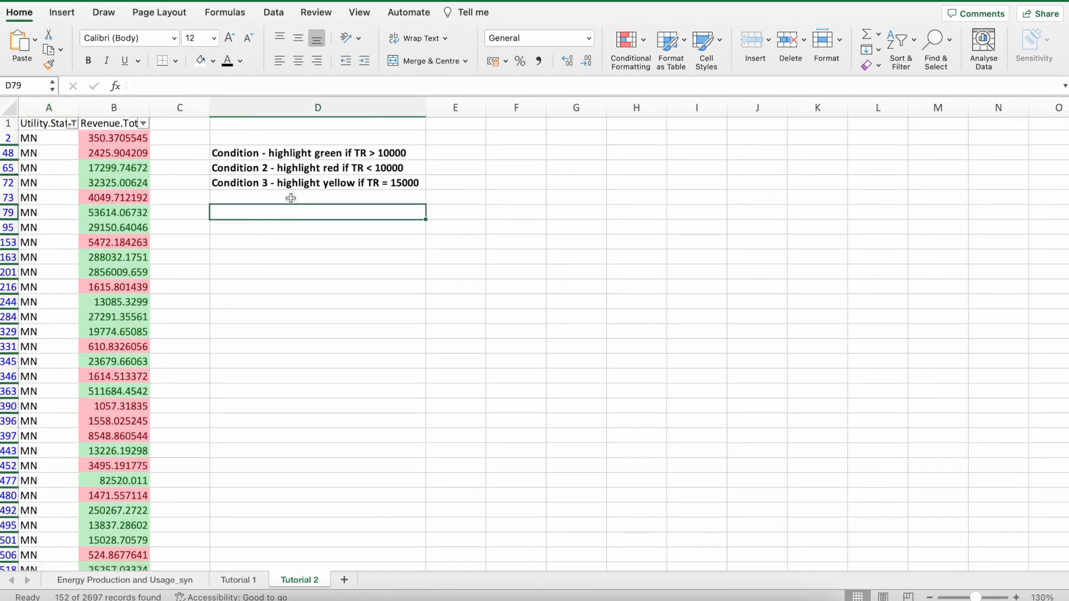
key("Up")
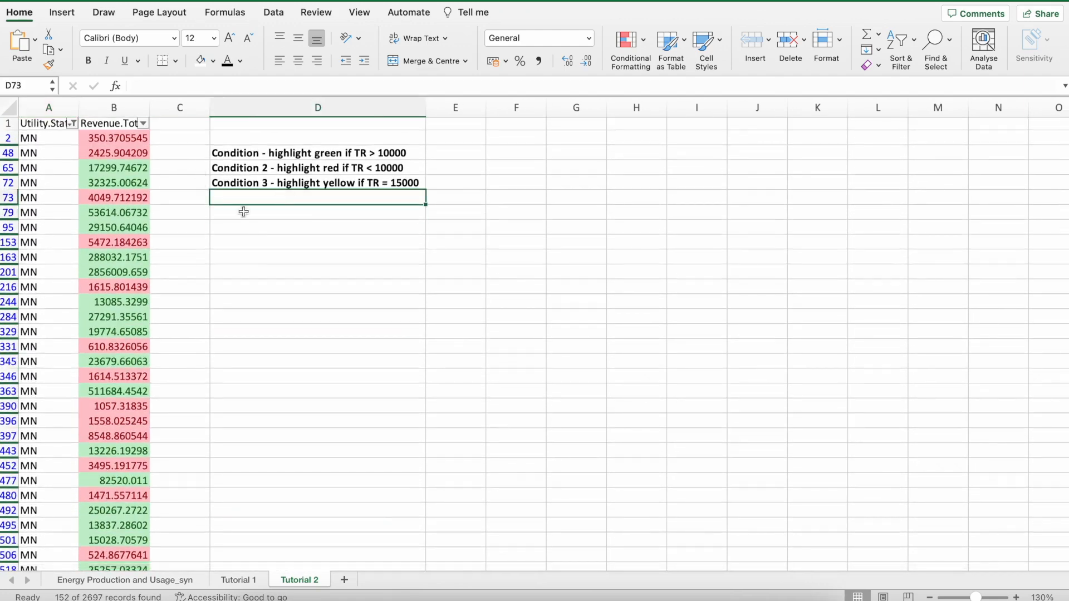
- Test the highlight rules by changing the Revenue.Total value in B216 to 30000, and undo the change
left_click(117, 287)
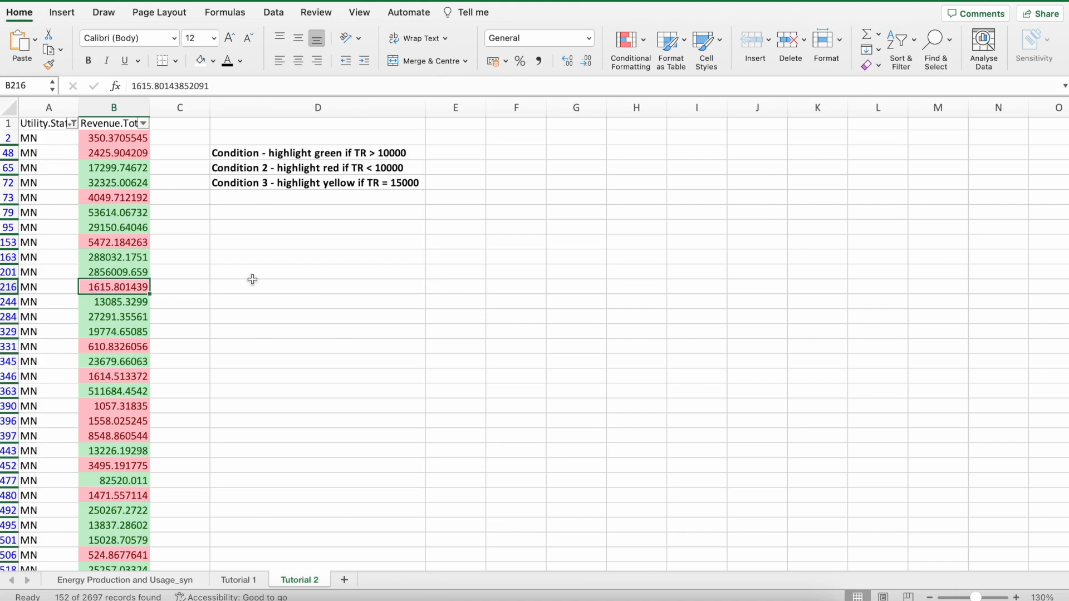
type("300")
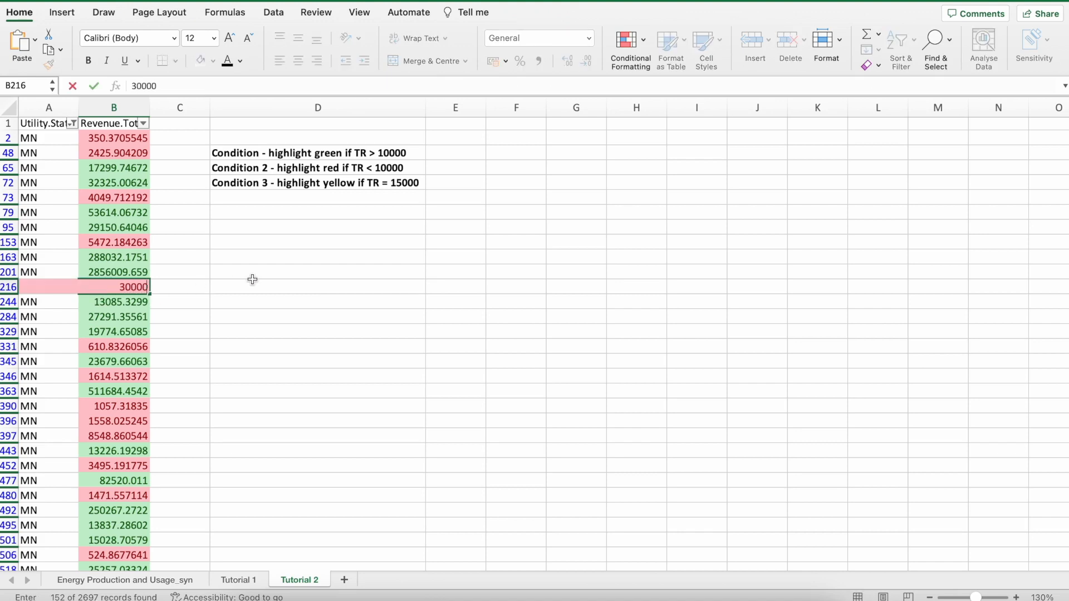
type("00")
key("Return")
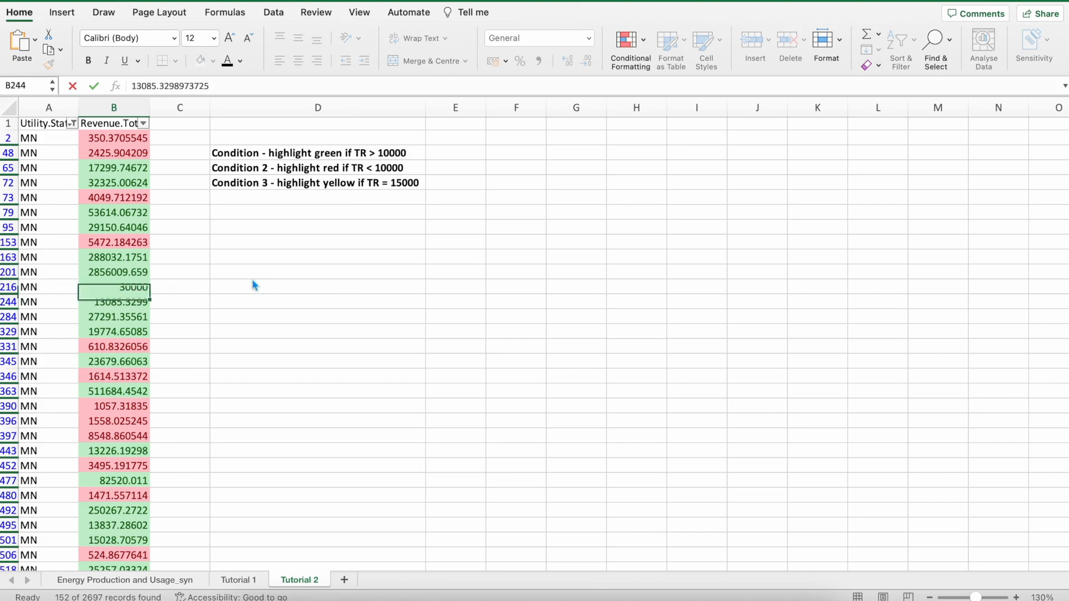
left_click(127, 286)
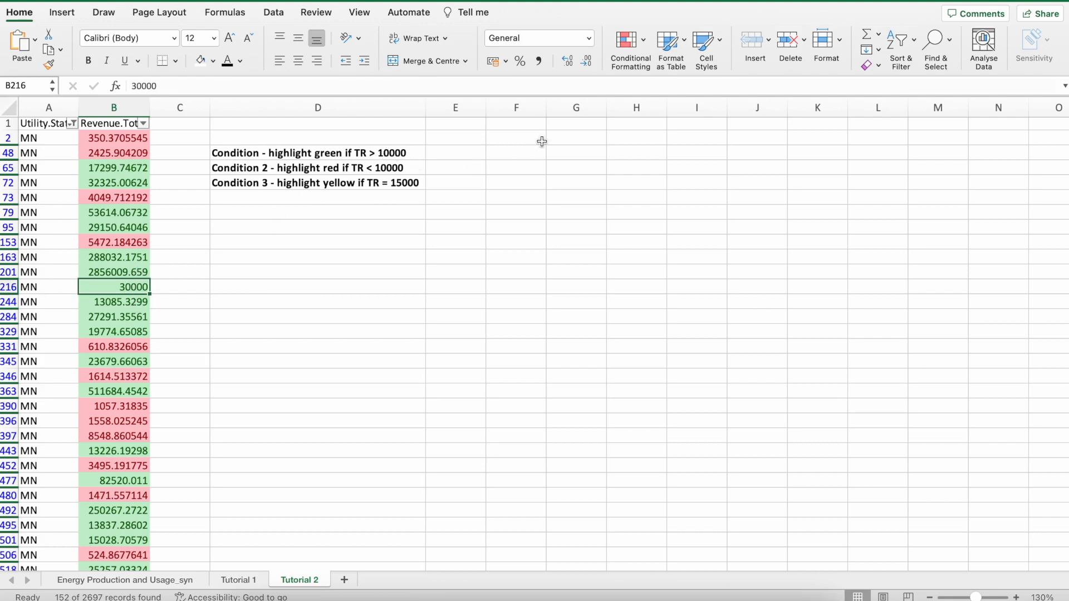
key("super+z")
left_click(437, 243)
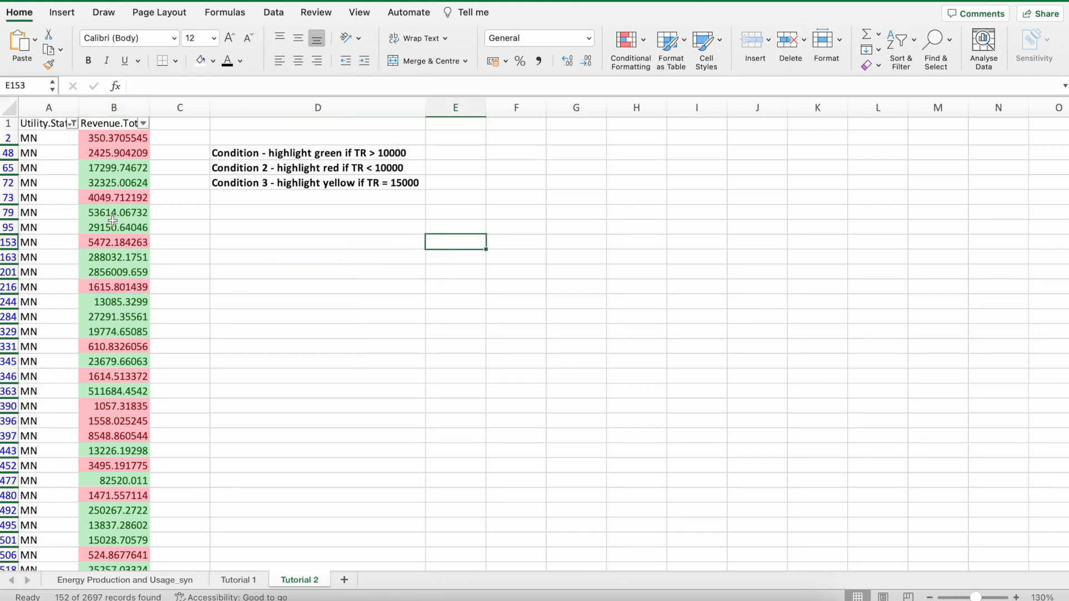
left_click(627, 42)
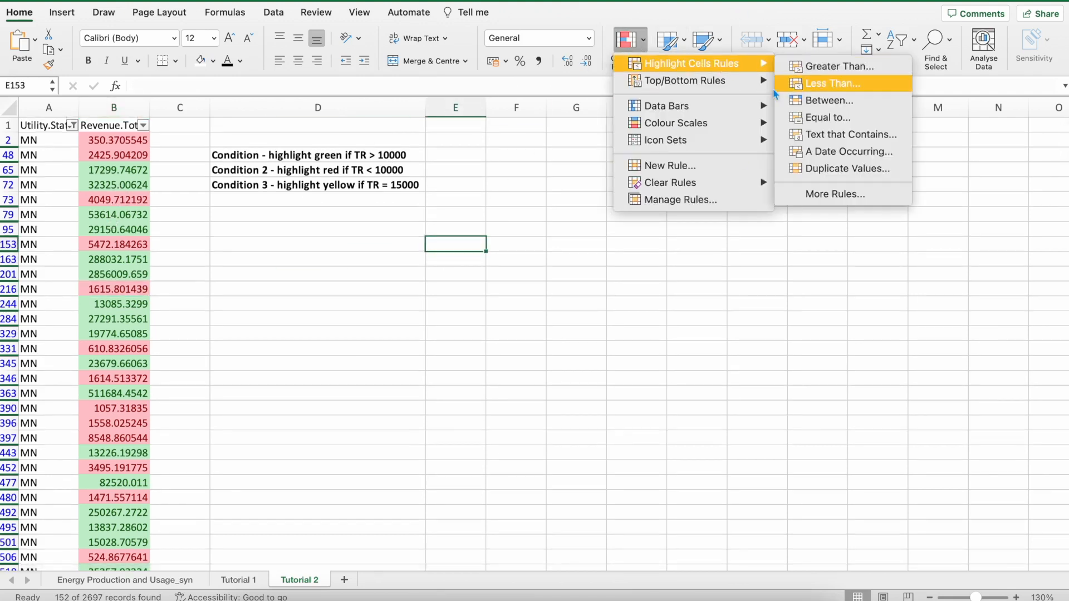
left_click(699, 345)
left_click_drag(114, 140, 114, 318)
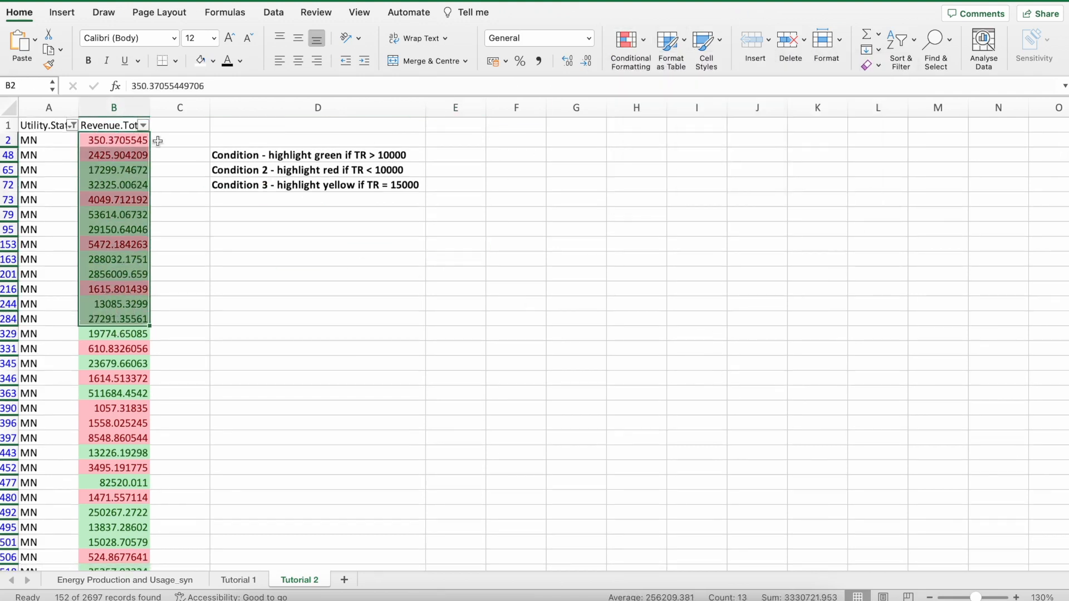
left_click(212, 61)
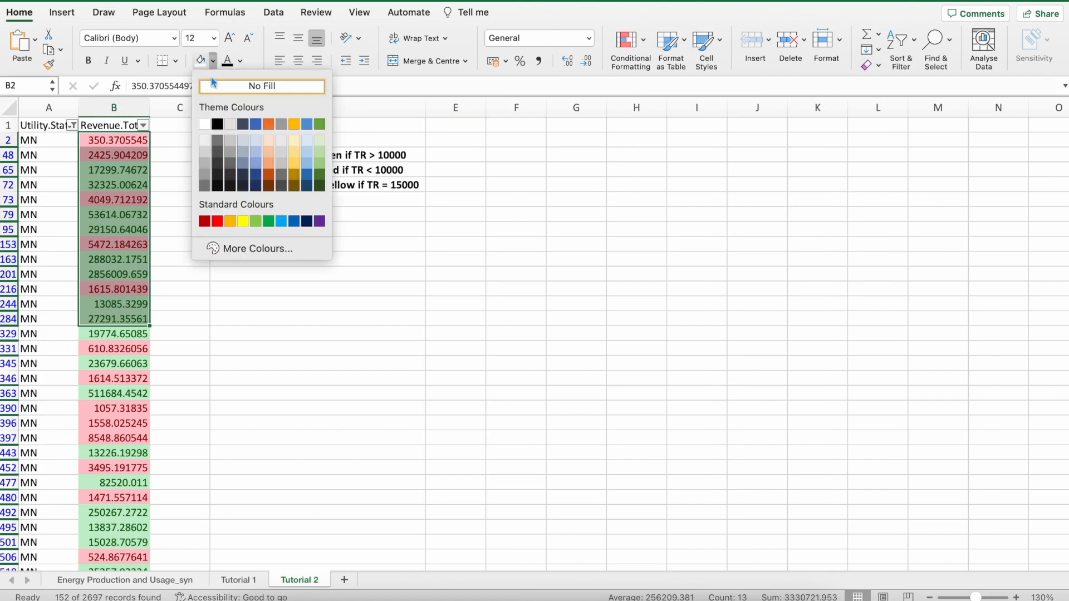
left_click(515, 217)
left_click(489, 253)
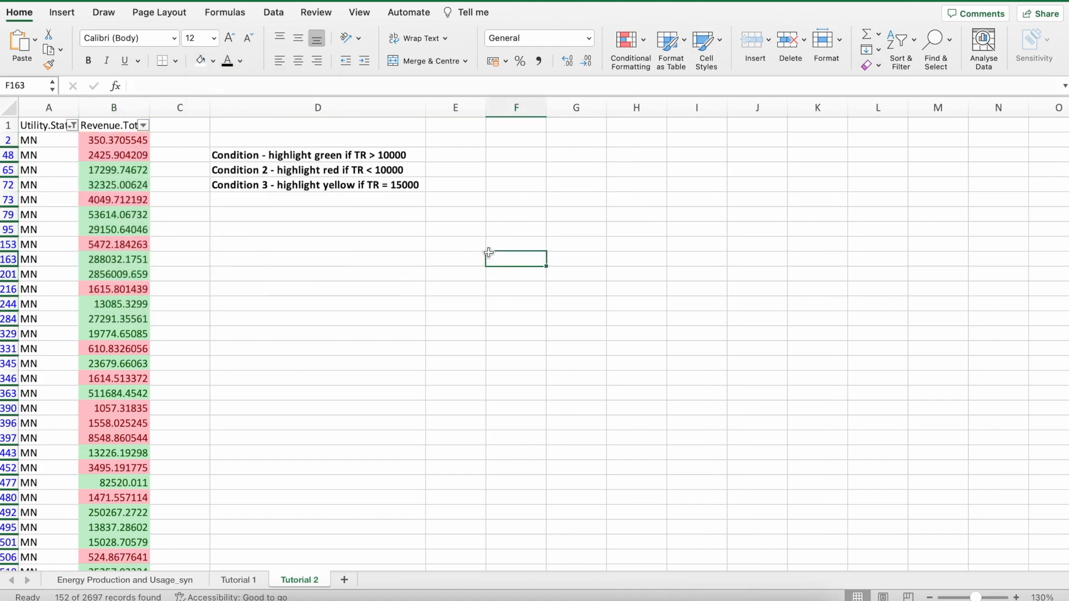